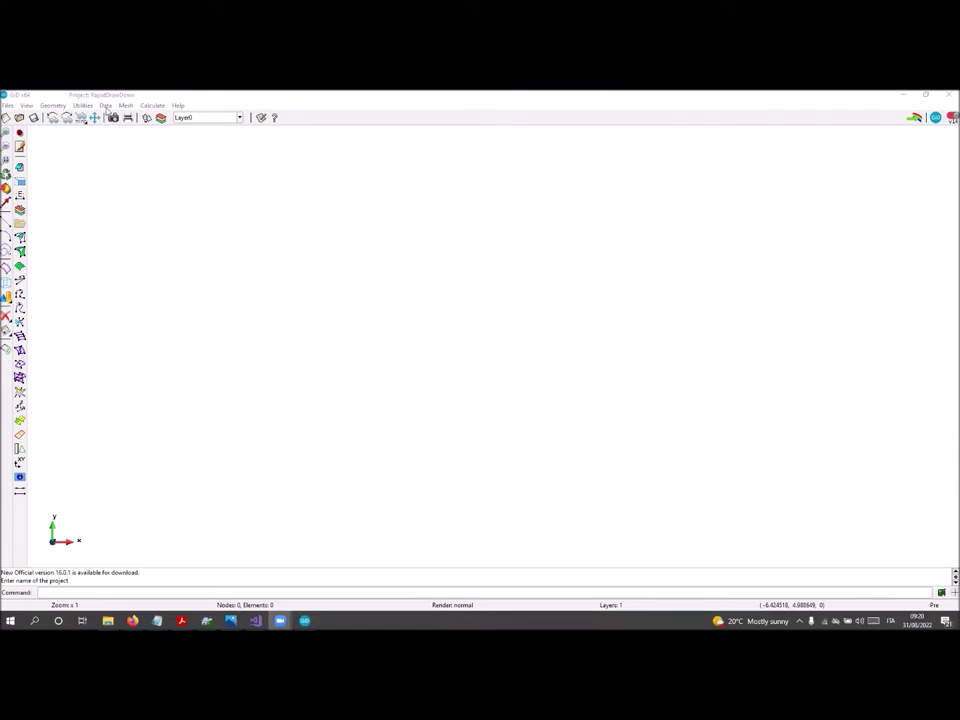
- Load the Anura3D_2022 problem type for the RapidDrawDown project
{"action": "left_click", "coordinate": [105, 105]}
{"action": "mouse_move", "coordinate": [118, 117]}
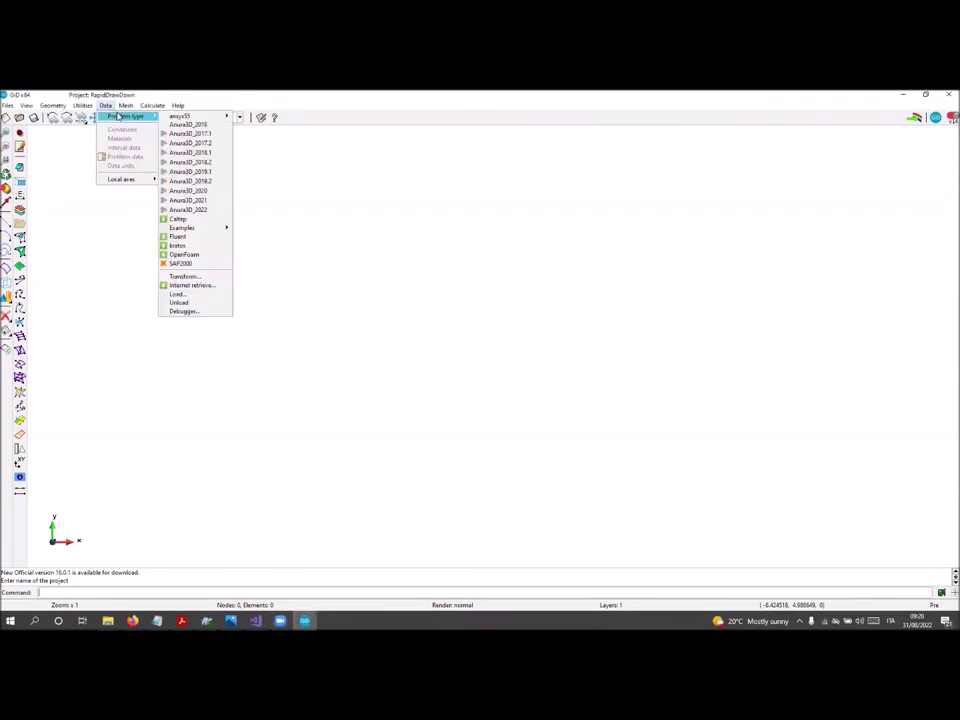
{"action": "left_click", "coordinate": [216, 210]}
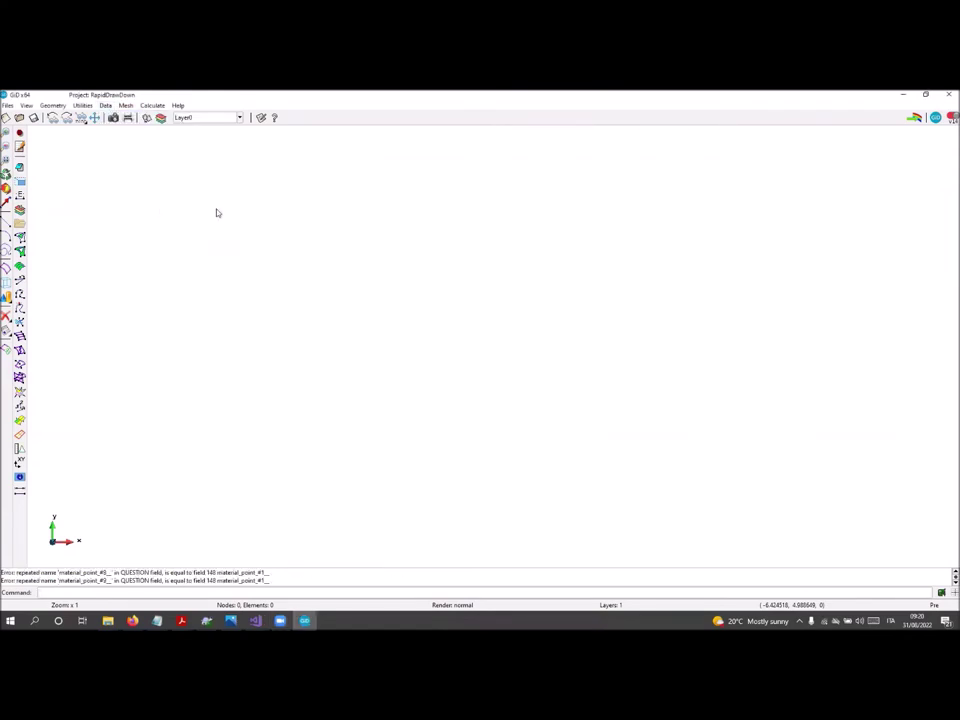
{"action": "left_click", "coordinate": [562, 461]}
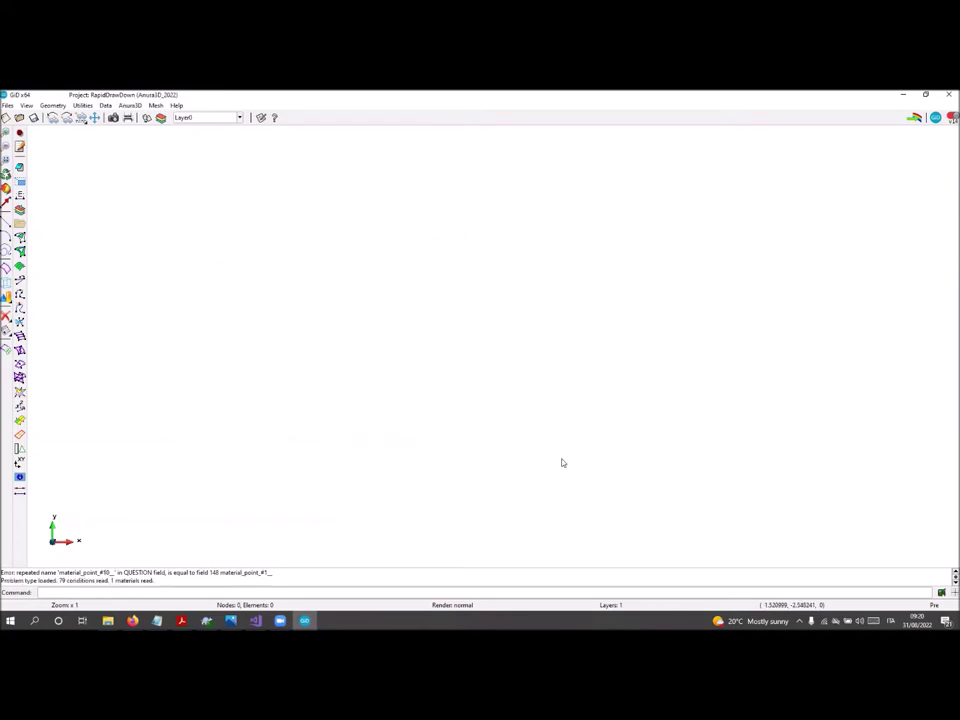
- Start the domain outline with connected lines through (0, -0.6, 0), (0, 3, 0), (0, 3.6, 0) and (10, 3.6, 0)
{"action": "left_click", "coordinate": [5, 167]}
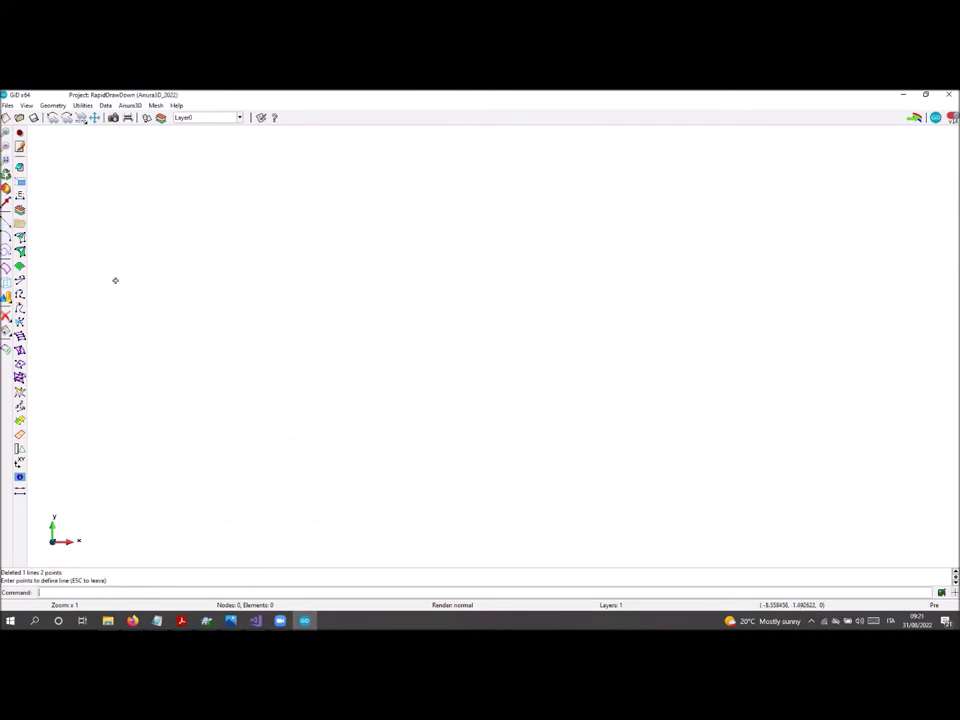
{"action": "type", "text": "0 -0.6 0"}
{"action": "key", "text": "Return"}
{"action": "type", "text": "0 3 0"}
{"action": "key", "text": "Return"}
{"action": "type", "text": "0 3.6"}
{"action": "key", "text": "Return"}
{"action": "type", "text": "10"}
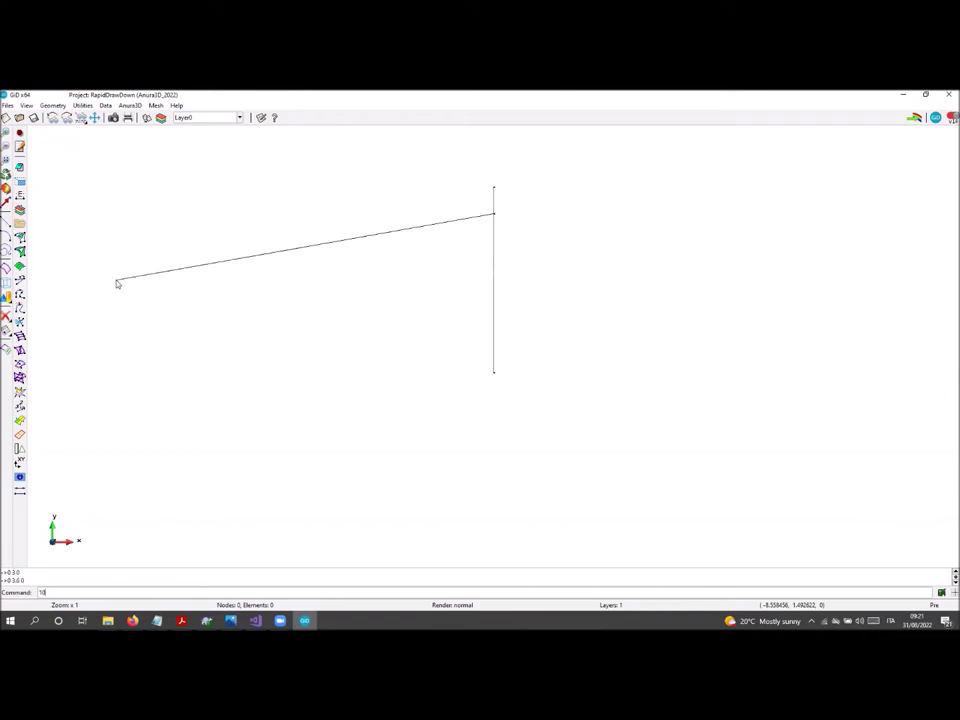
{"action": "type", "text": " 3.6 0"}
{"action": "key", "text": "Return"}
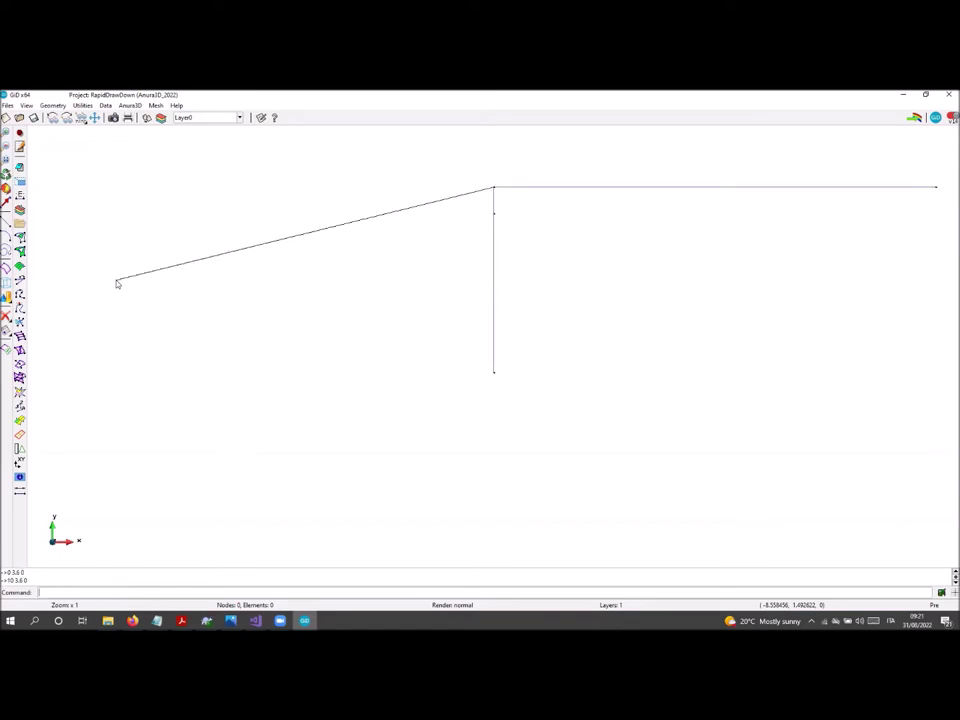
- Continue the outline through (10, 0.6, 0) and (10, -0.6, 0), and close it at its starting point (0, -0.6)
{"action": "type", "text": "10 0"}
{"action": "type", "text": " 0"}
{"action": "key", "text": "Return"}
{"action": "type", "text": "10 -0.6 0"}
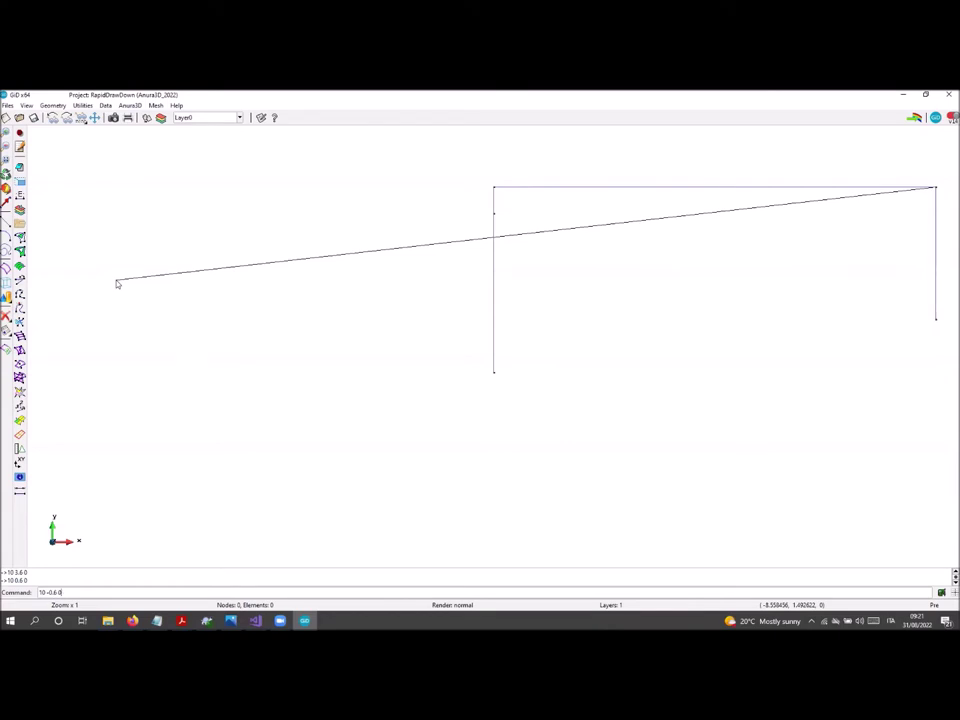
{"action": "key", "text": "Return"}
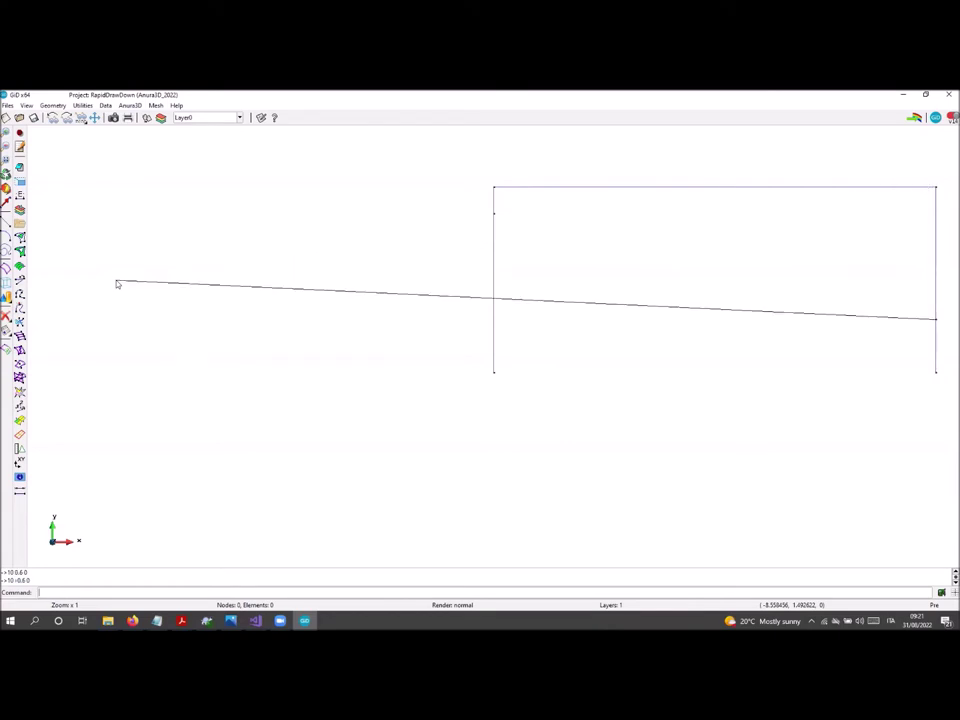
{"action": "type", "text": "0 -0"}
{"action": "key", "text": "Return"}
{"action": "key", "text": "Escape"}
{"action": "key", "text": "Escape"}
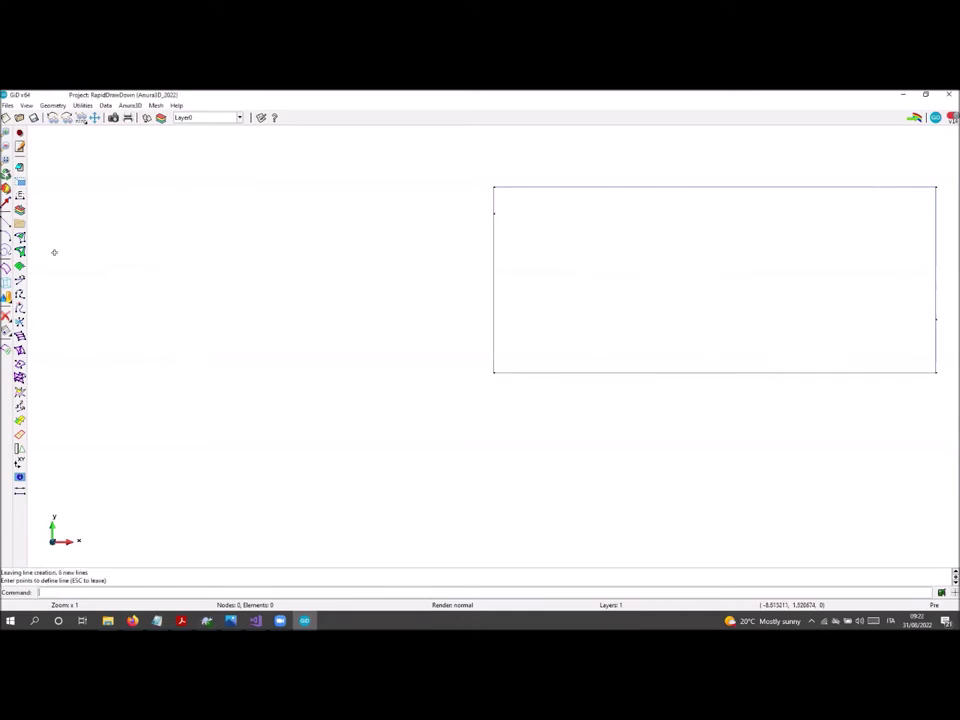
- Draw the slope surface as connected lines through (0, 3), (2, 3), (6, 0.6) and (10, 0.6), joining the existing boundary points
{"action": "left_click", "coordinate": [5, 168]}
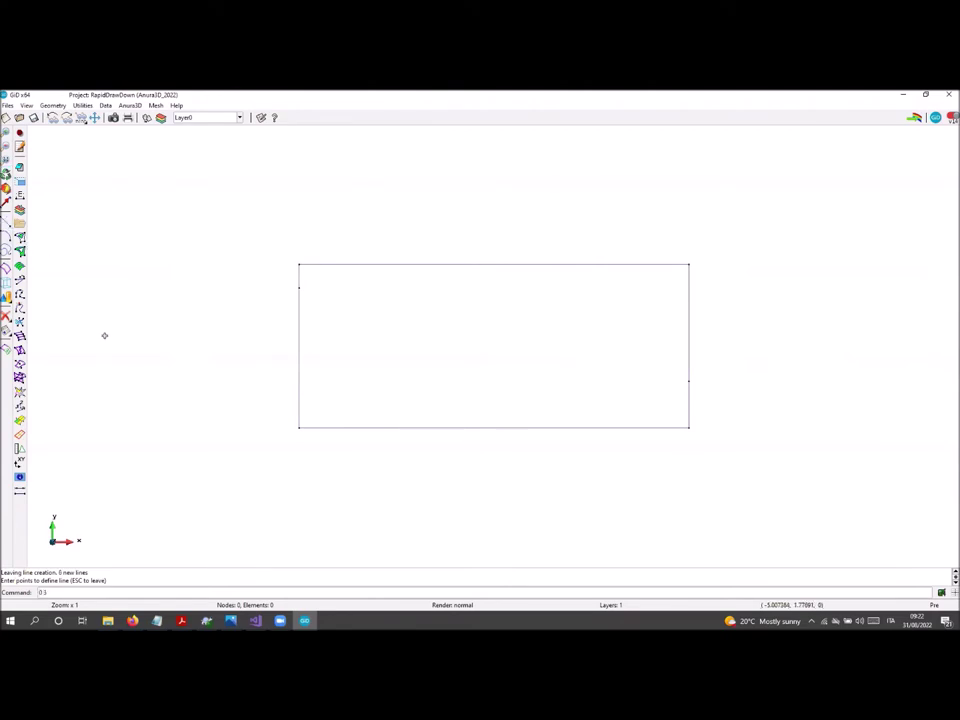
{"action": "key", "text": "Return"}
{"action": "key", "text": "Escape"}
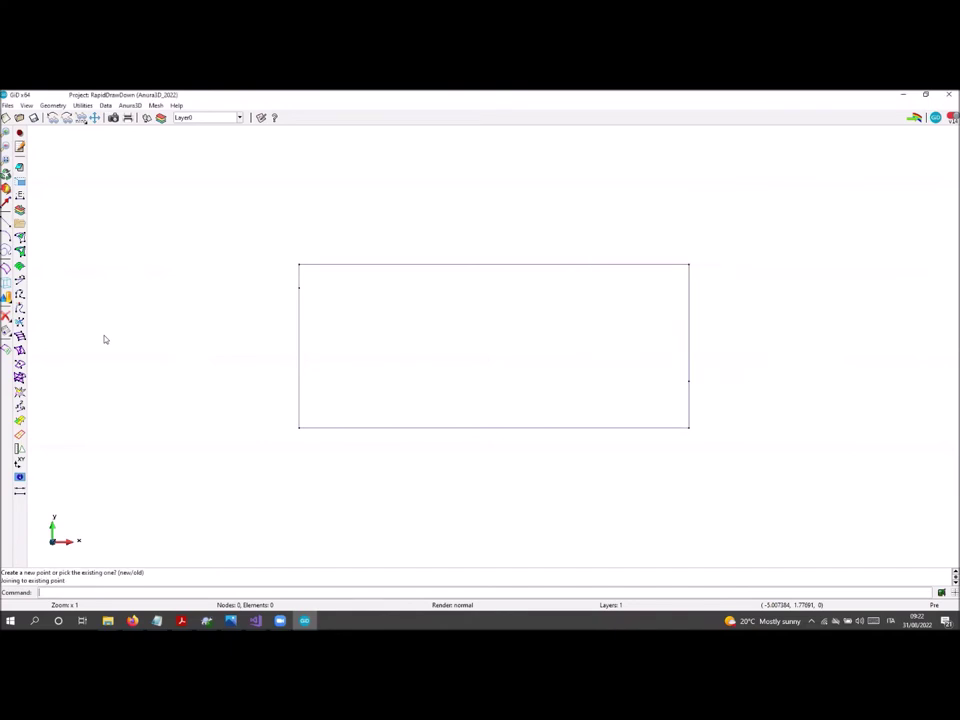
{"action": "type", "text": "2 3 0"}
{"action": "key", "text": "Return"}
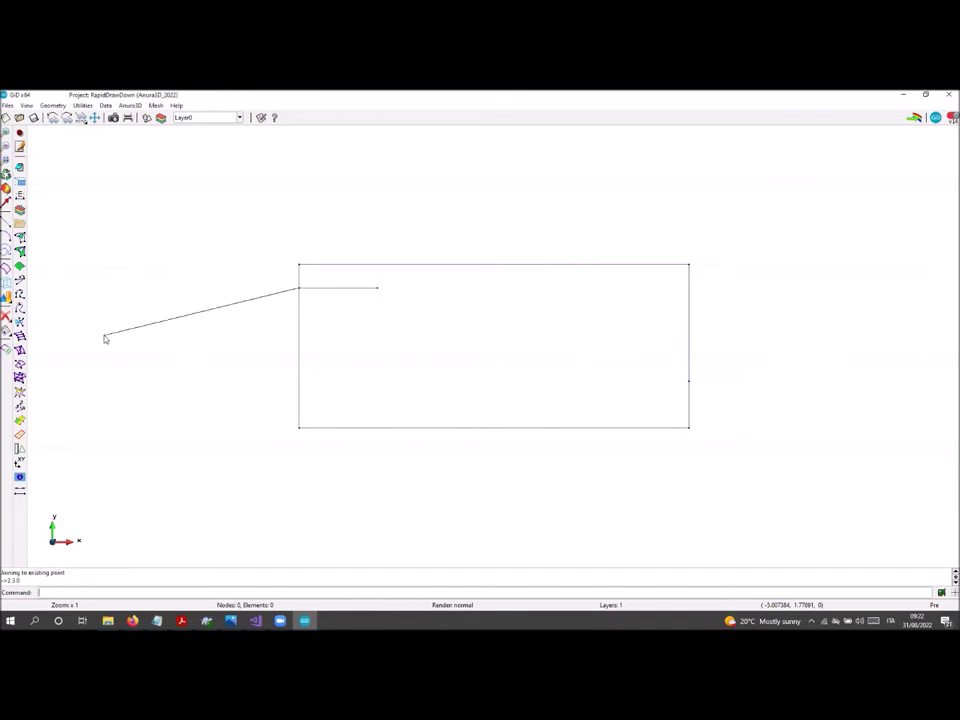
{"action": "type", "text": "6-0.0.6.0"}
{"action": "key", "text": "Return"}
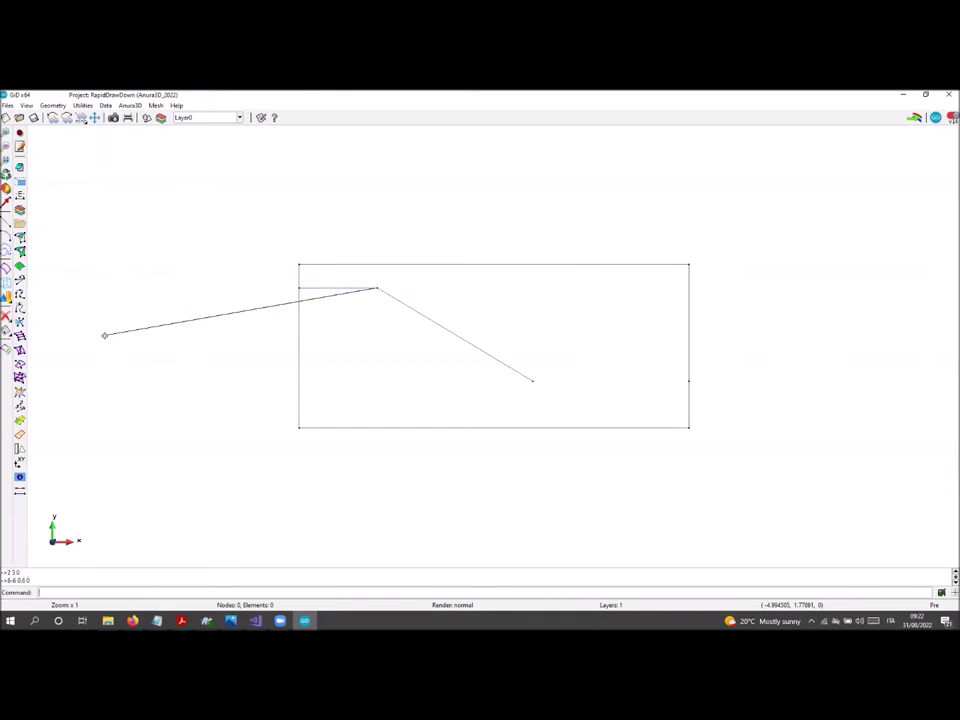
{"action": "type", "text": "10,0,0"}
{"action": "key", "text": "Return"}
{"action": "key", "text": "Return"}
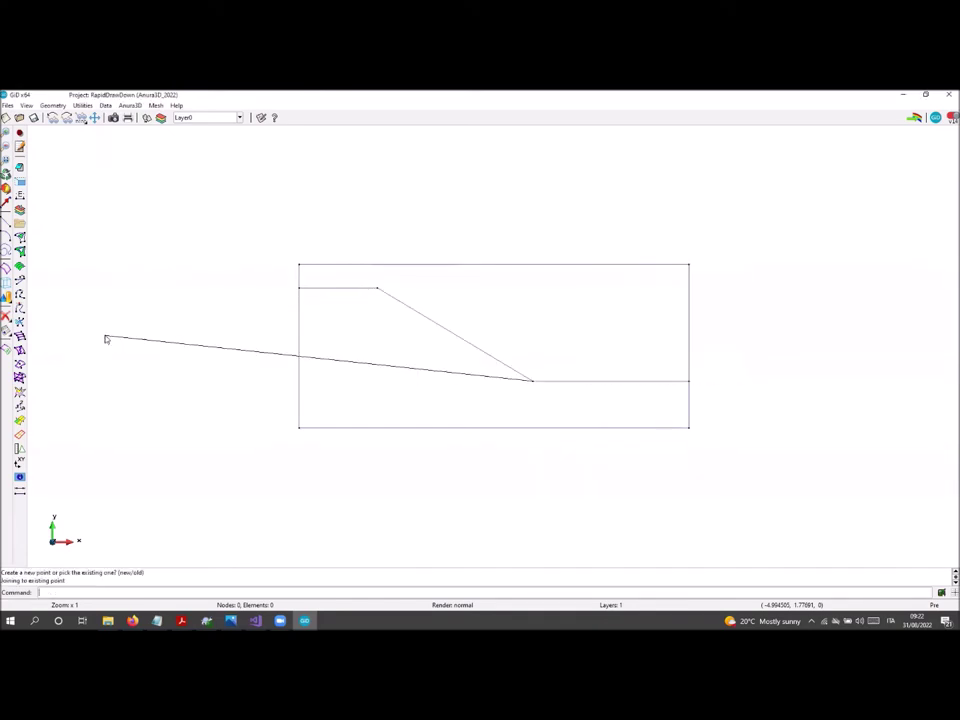
{"action": "key", "text": "Escape"}
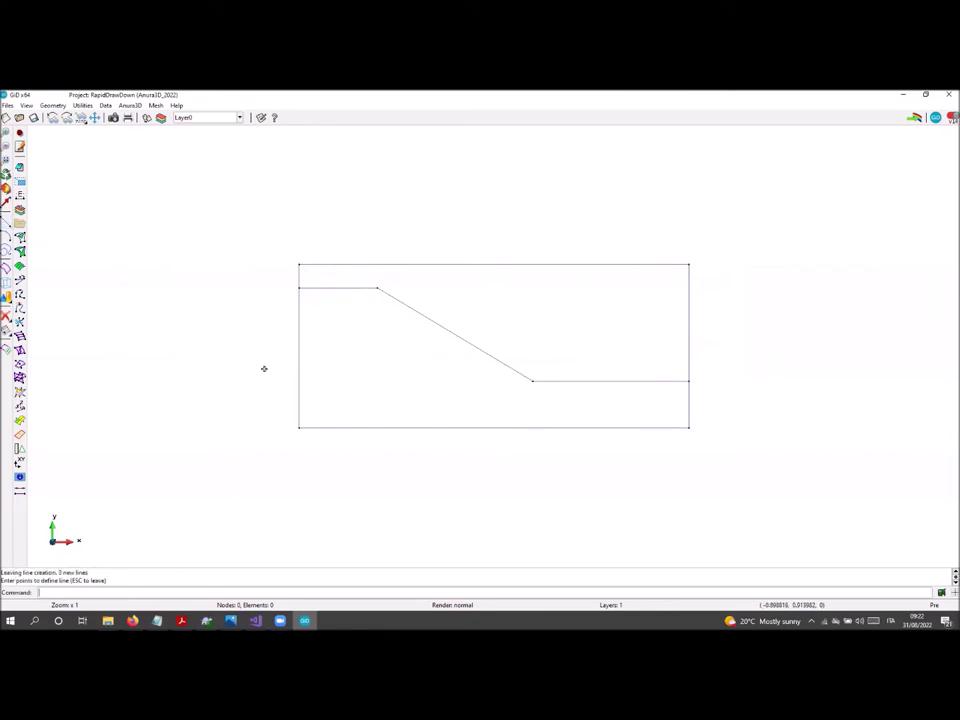
- Draw a horizontal line across the domain from (0, 2) to (10, 2)
{"action": "type", "text": "0,2"}
{"action": "key", "text": "Return"}
{"action": "type", "text": "10,2"}
{"action": "key", "text": "Return"}
{"action": "key", "text": "Escape"}
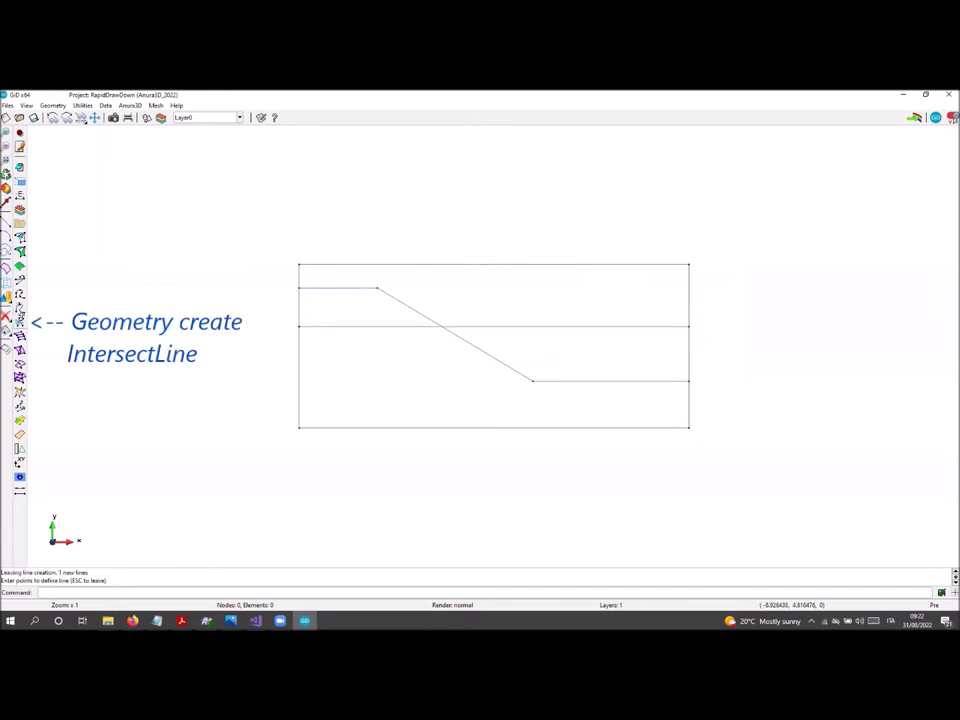
- Intersect the horizontal line at y = 2 with both vertical boundary lines and the inclined slope line
{"action": "left_click", "coordinate": [19, 322]}
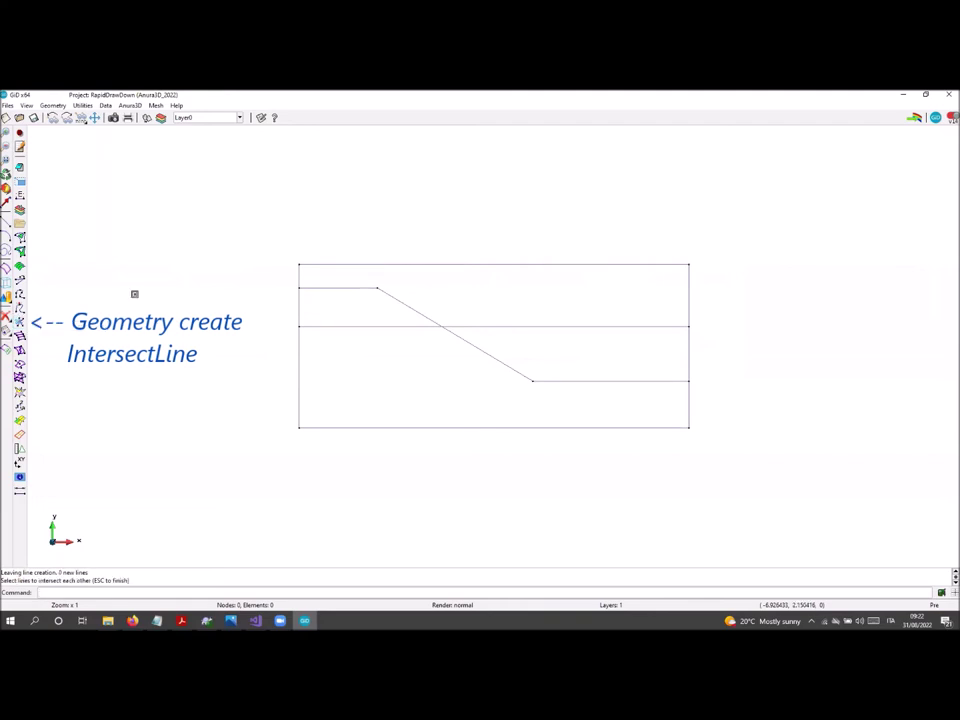
{"action": "left_click", "coordinate": [300, 304]}
{"action": "left_click", "coordinate": [326, 326]}
{"action": "left_click", "coordinate": [407, 304]}
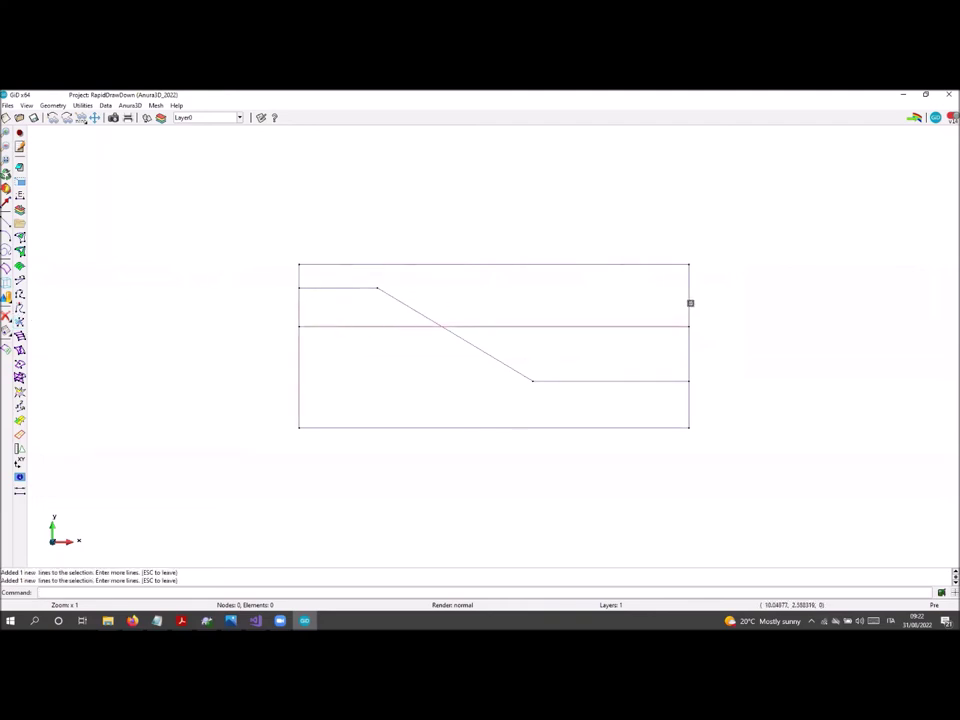
{"action": "key", "text": "Escape"}
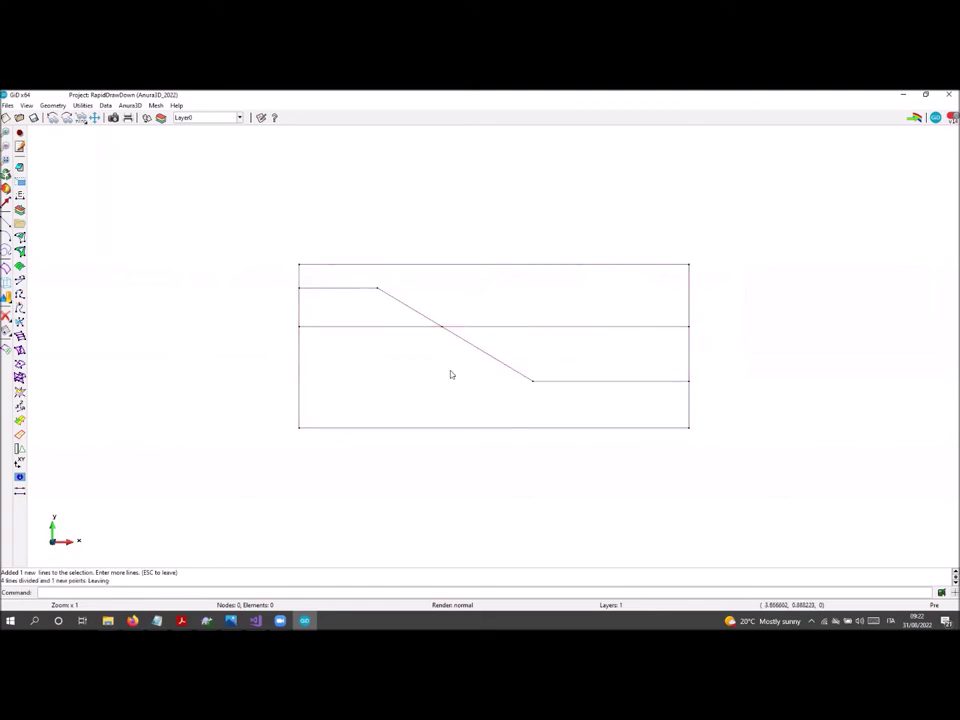
- Create a NURBS surface from the lines enclosing the upper region above the slope and the y = 2 line
{"action": "left_click", "coordinate": [5, 202]}
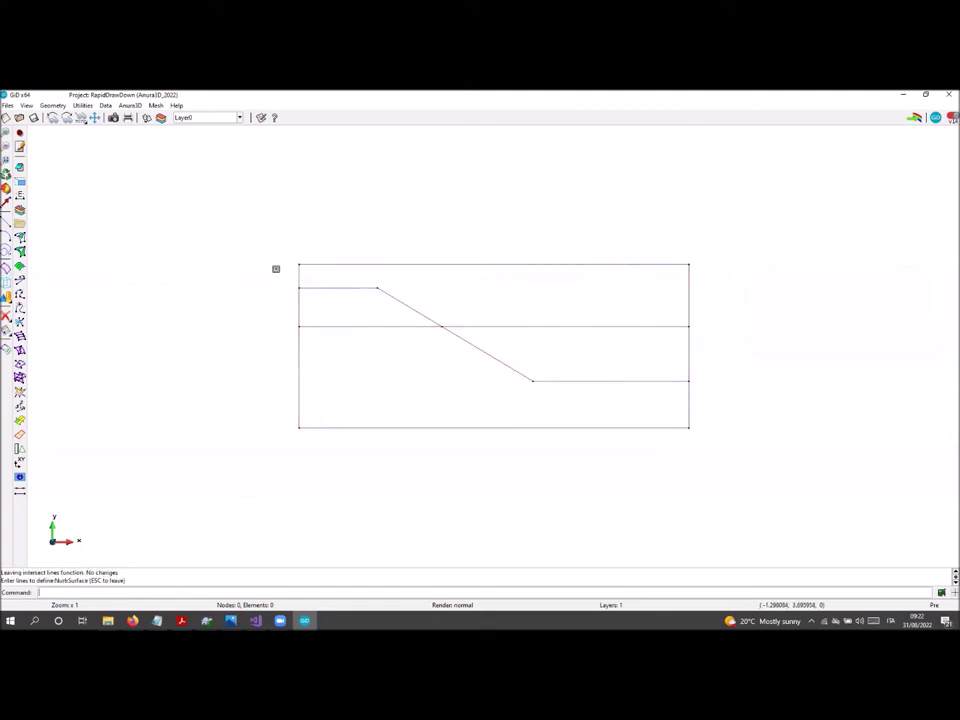
{"action": "left_click", "coordinate": [319, 287]}
{"action": "left_click", "coordinate": [300, 275]}
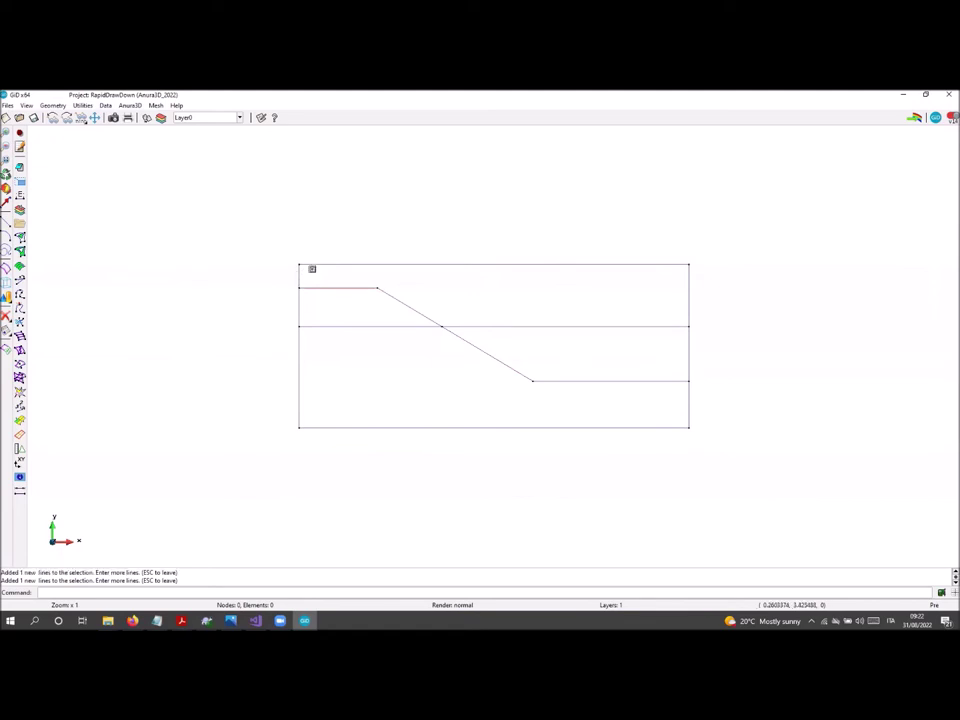
{"action": "left_click", "coordinate": [331, 263]}
{"action": "left_click", "coordinate": [688, 279]}
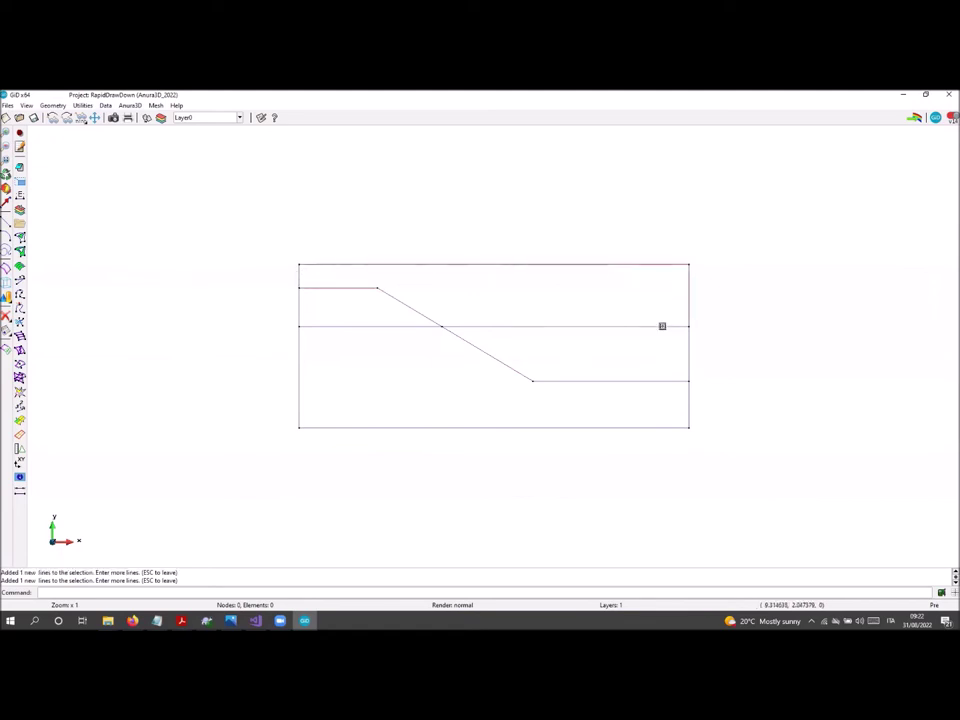
{"action": "left_click", "coordinate": [659, 327]}
{"action": "left_click", "coordinate": [409, 306]}
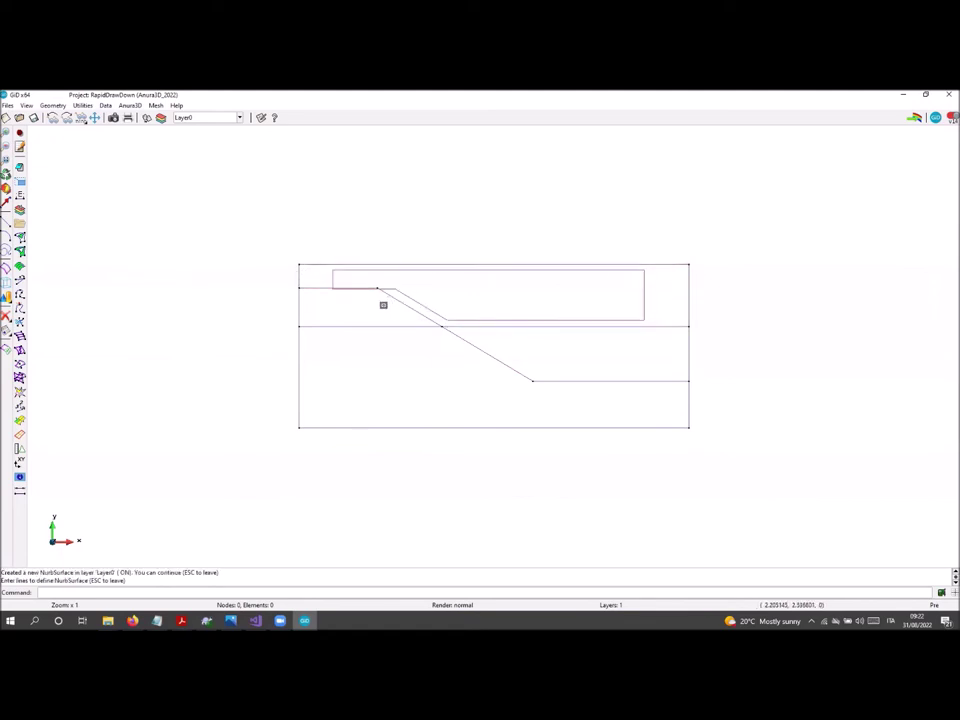
- Create two NURBS surfaces for the slope body, one above and one below the y = 2 line
{"action": "left_click", "coordinate": [313, 288]}
{"action": "left_click", "coordinate": [306, 300]}
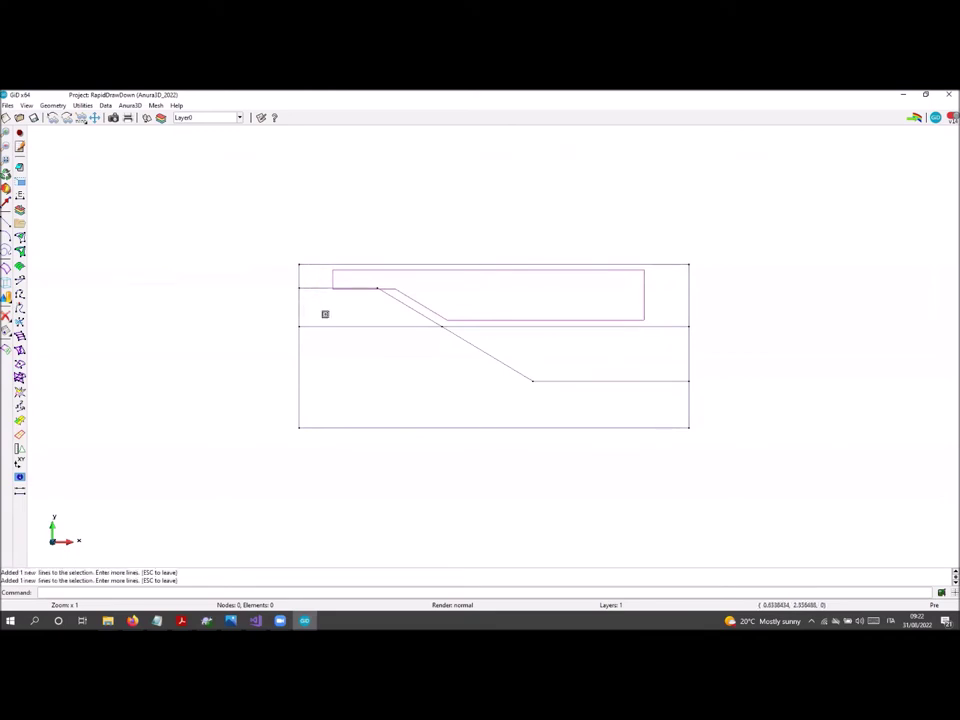
{"action": "left_click", "coordinate": [390, 304]}
{"action": "left_click", "coordinate": [318, 331]}
{"action": "left_click", "coordinate": [676, 392]}
{"action": "left_click", "coordinate": [688, 400]}
{"action": "left_click", "coordinate": [454, 420]}
- Create a NURBS surface for the region between the y = 2 line and the slope toe, and save the project
{"action": "left_click", "coordinate": [480, 326]}
{"action": "left_click", "coordinate": [656, 328]}
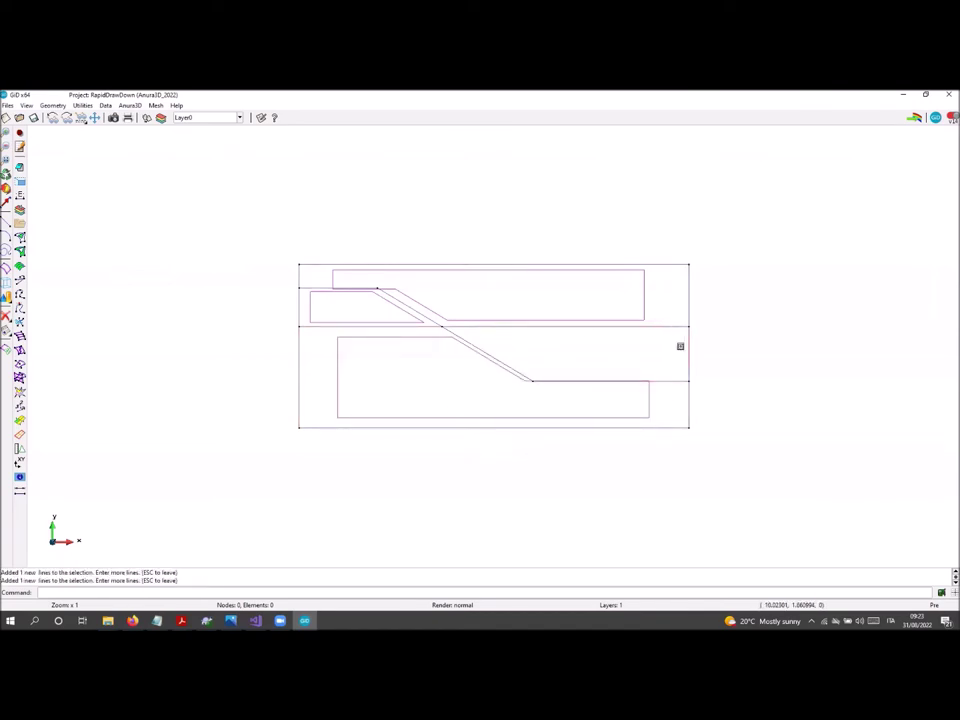
{"action": "left_click", "coordinate": [663, 382]}
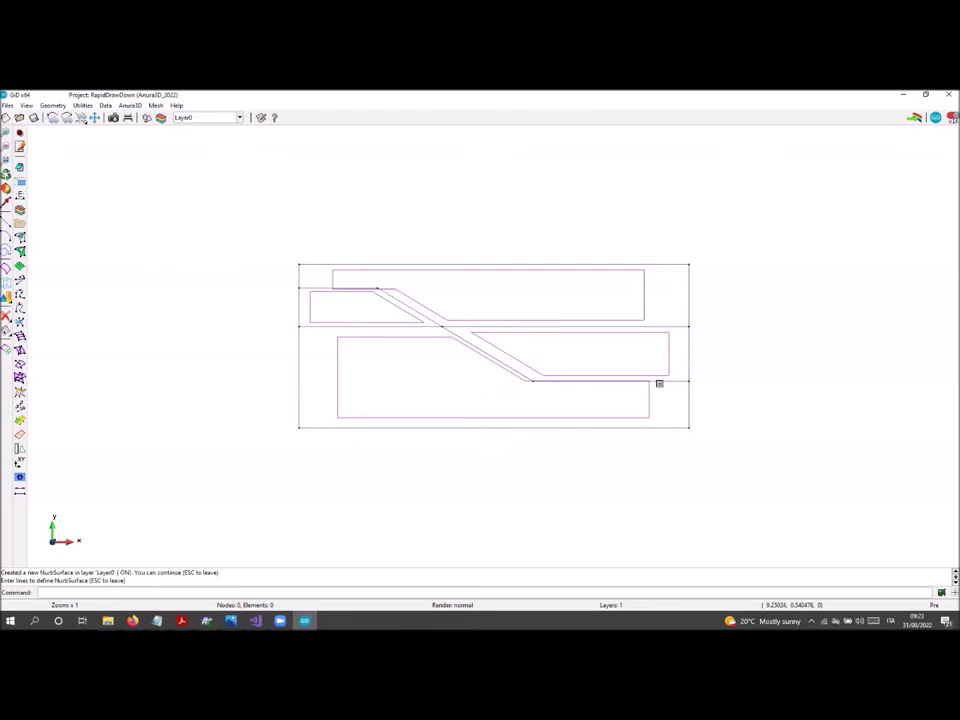
{"action": "key", "text": "Escape"}
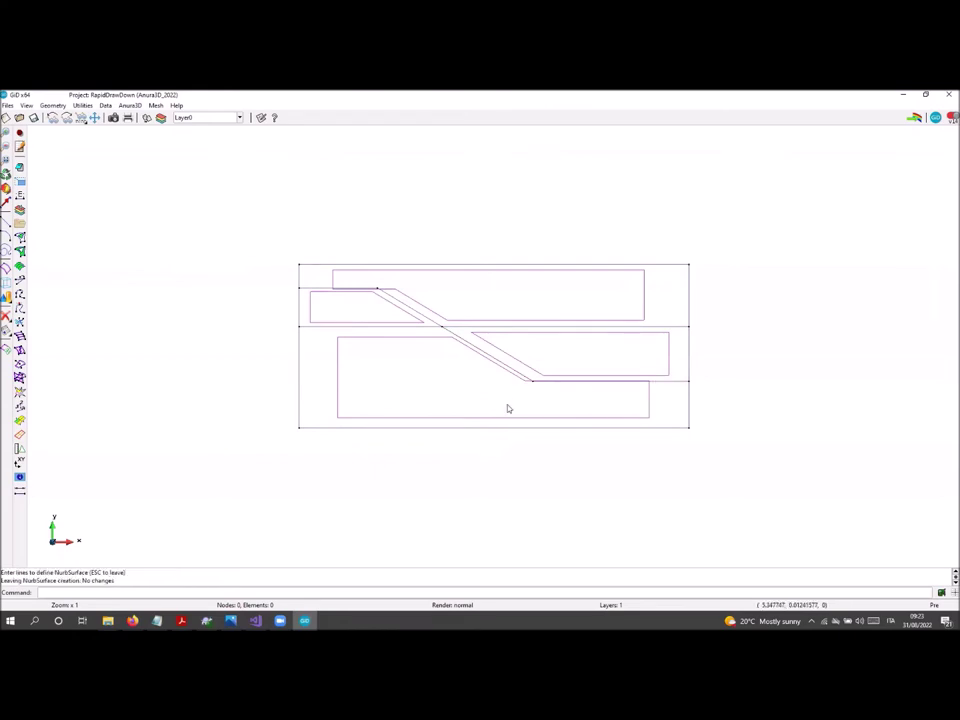
{"action": "left_click", "coordinate": [33, 118]}
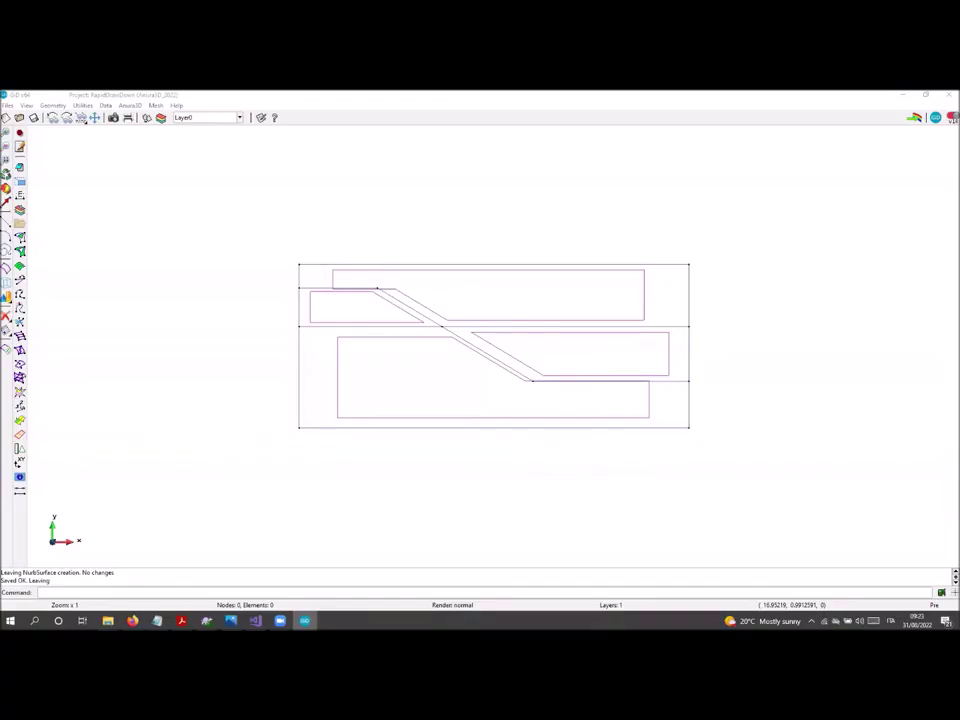
- Open the Anura3D materials definition and rename the default material to Slope
{"action": "left_click", "coordinate": [130, 105]}
{"action": "left_click", "coordinate": [133, 107]}
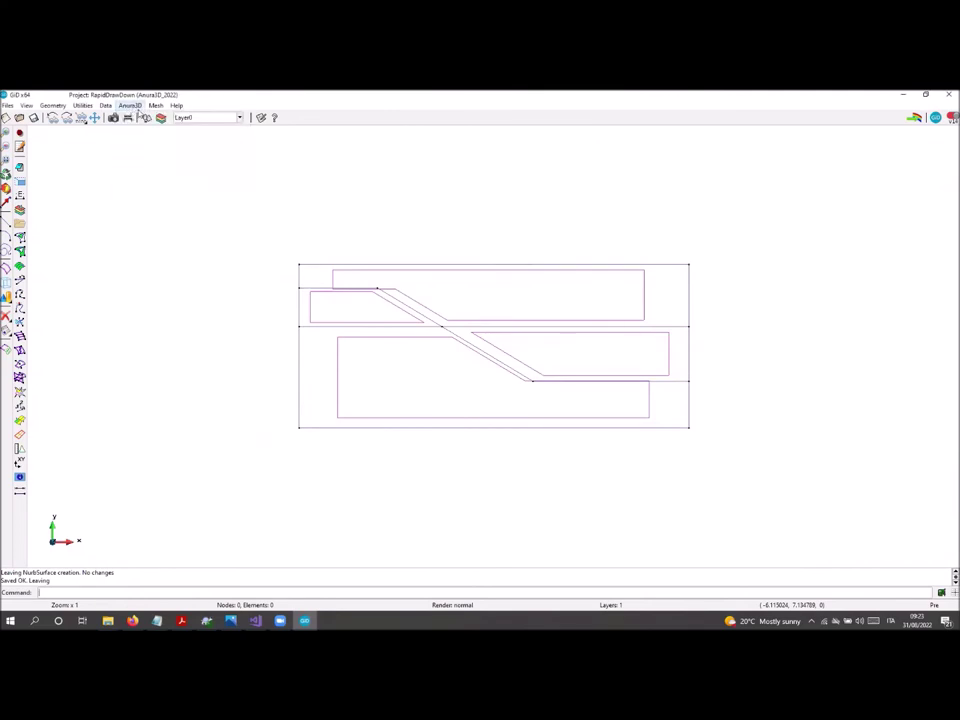
{"action": "left_click", "coordinate": [137, 111]}
{"action": "left_click", "coordinate": [141, 116]}
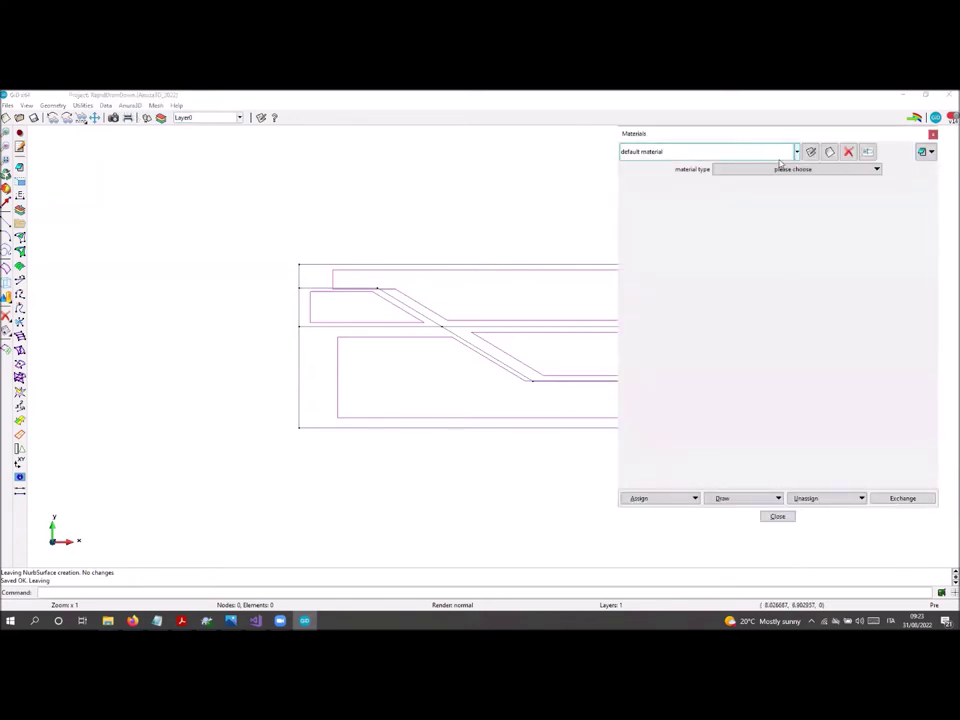
{"action": "left_click", "coordinate": [867, 152]}
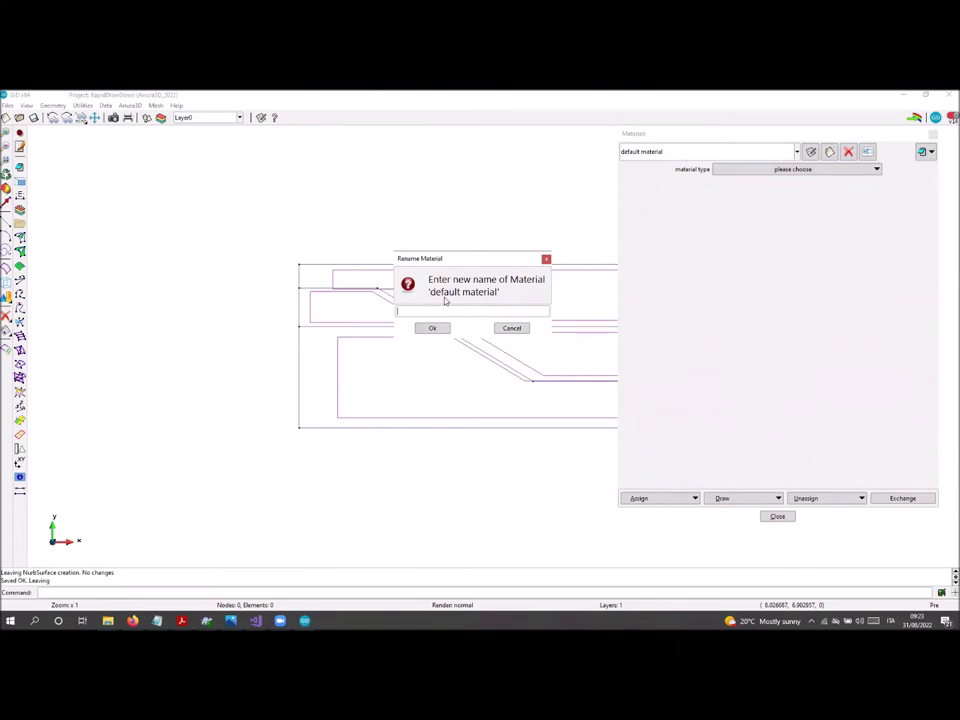
{"action": "type", "text": "Slope"}
{"action": "key", "text": "Return"}
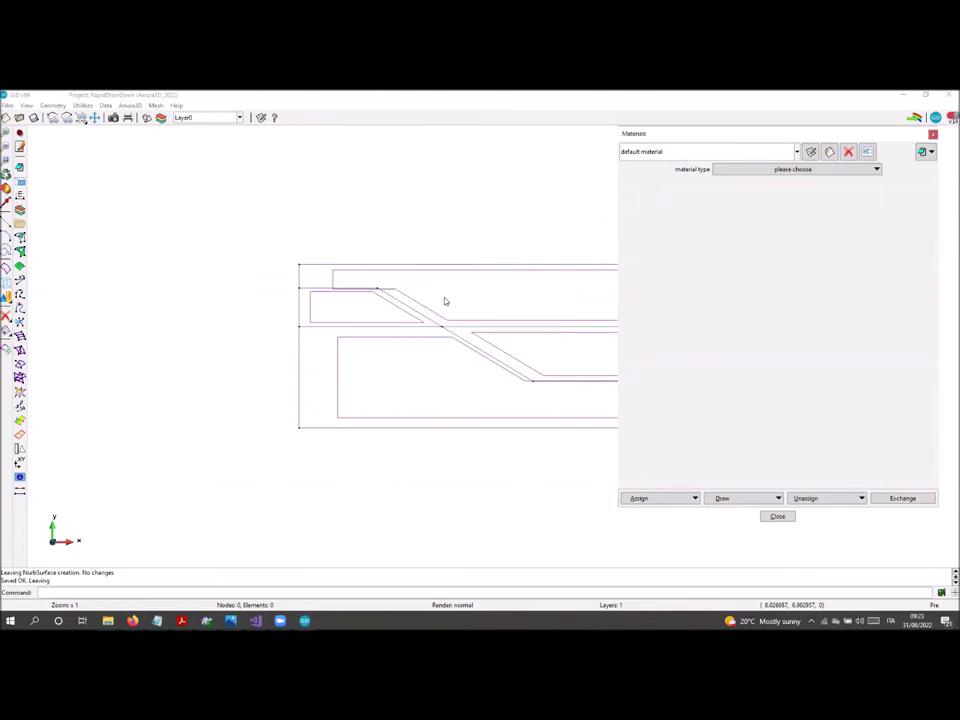
- Set the Slope material type to unsaturated material - 2-phase with suction effects, with an initial porosity of 0.4
{"action": "left_click", "coordinate": [804, 176]}
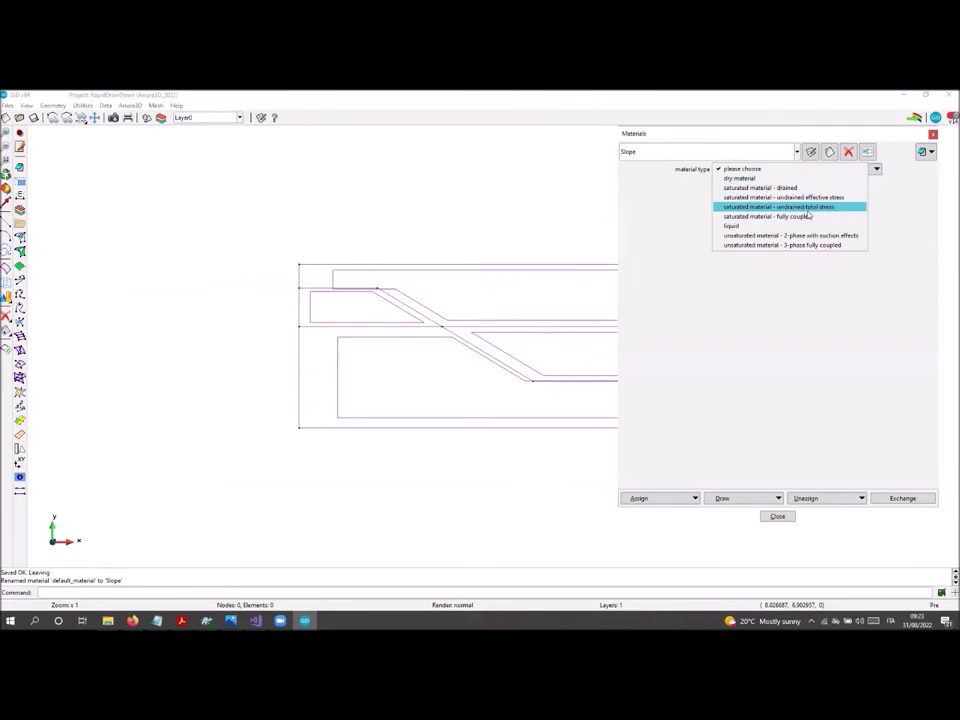
{"action": "left_click", "coordinate": [815, 238]}
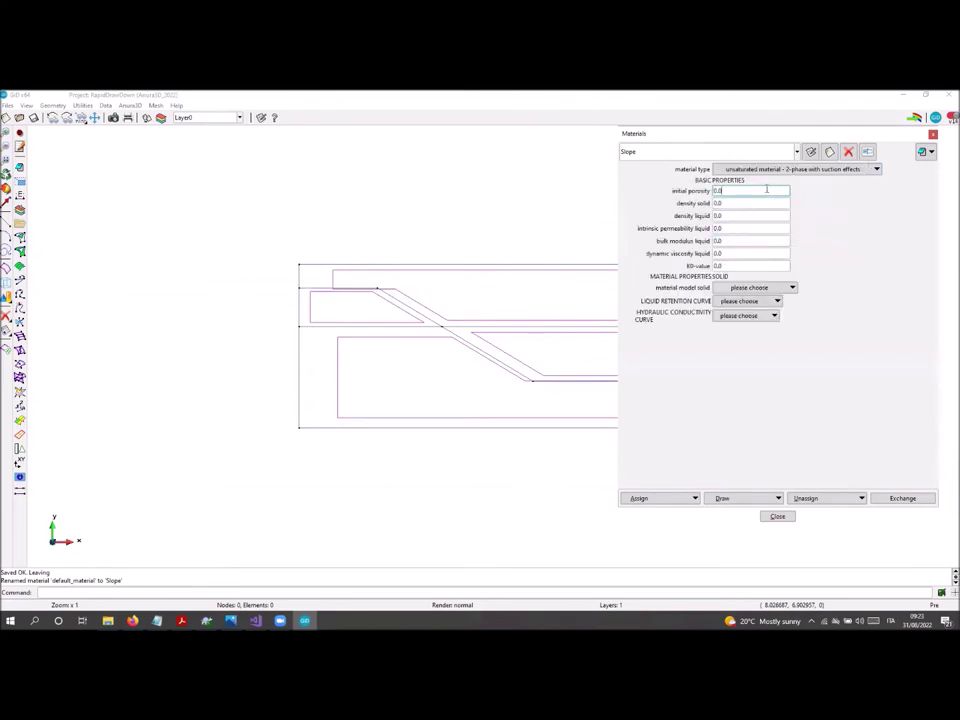
{"action": "left_click", "coordinate": [760, 190]}
{"action": "key", "text": "BackSpace"}
{"action": "type", "text": "4"}
{"action": "left_click", "coordinate": [40, 592]}
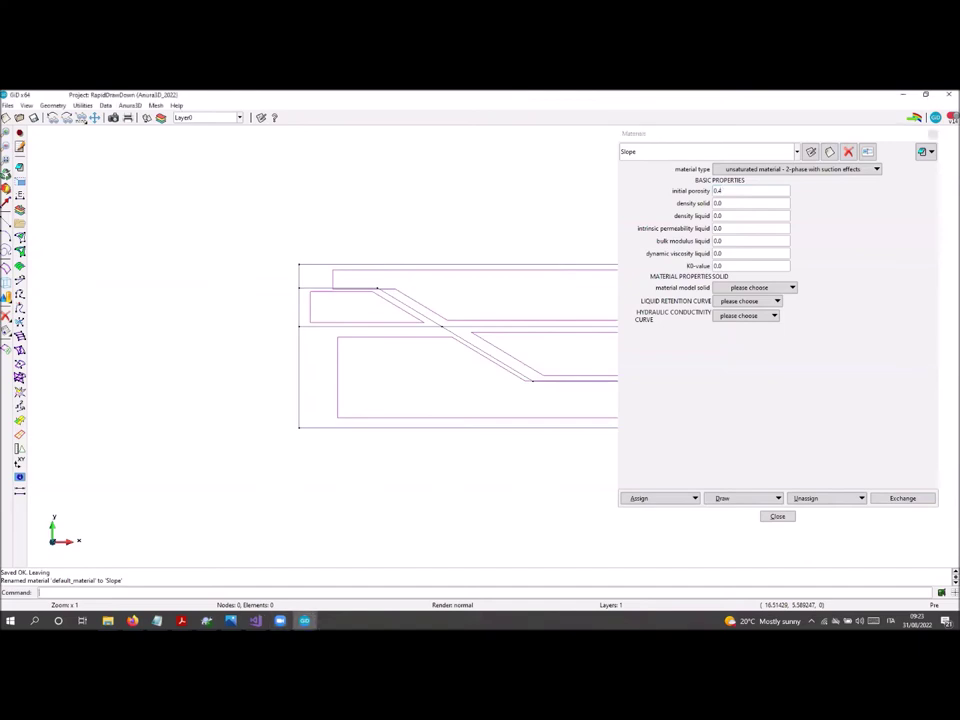
- Set the Slope material's solid density to 2650 and its liquid density to 1000
{"action": "left_click", "coordinate": [735, 203]}
{"action": "key", "text": "BackSpace"}
{"action": "key", "text": "BackSpace"}
{"action": "key", "text": "BackSpace"}
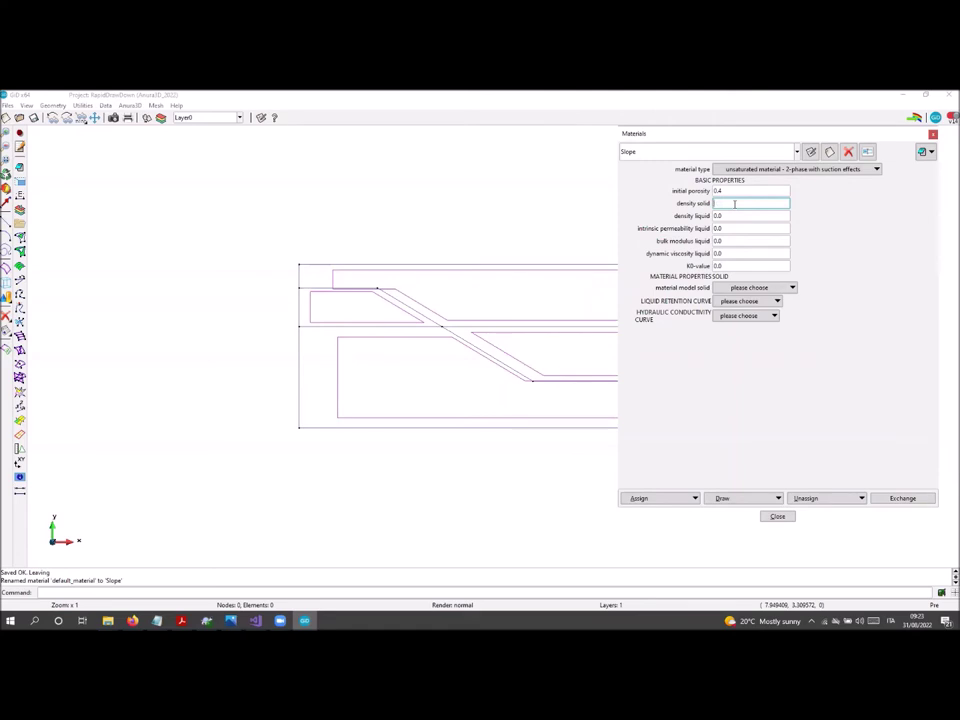
{"action": "type", "text": "2.65"}
{"action": "type", "text": "0"}
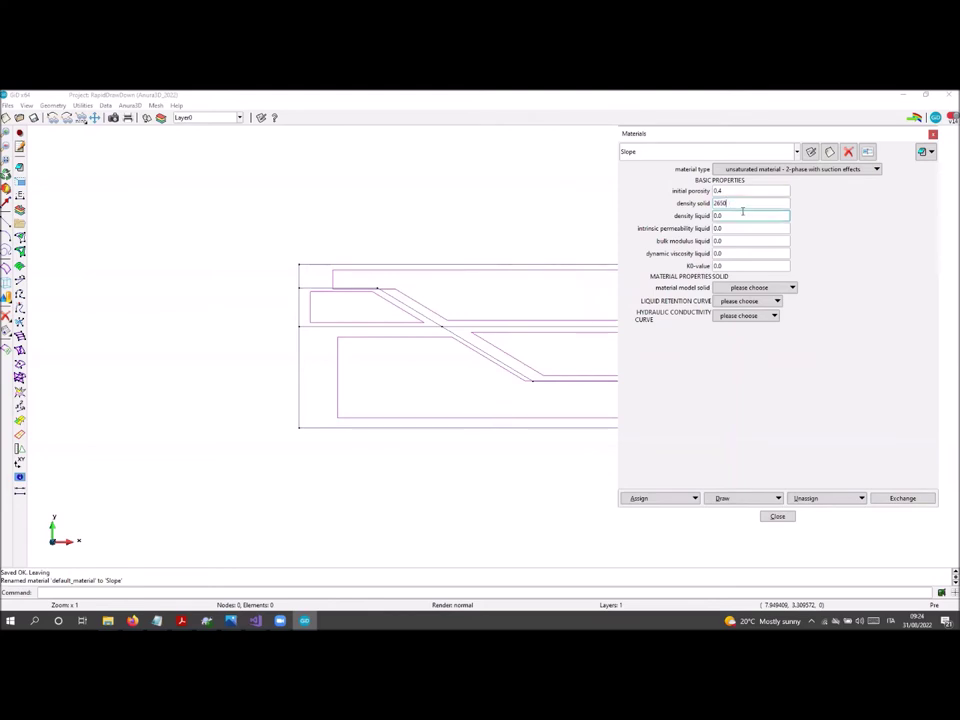
{"action": "key", "text": "Tab"}
{"action": "type", "text": "1000"}
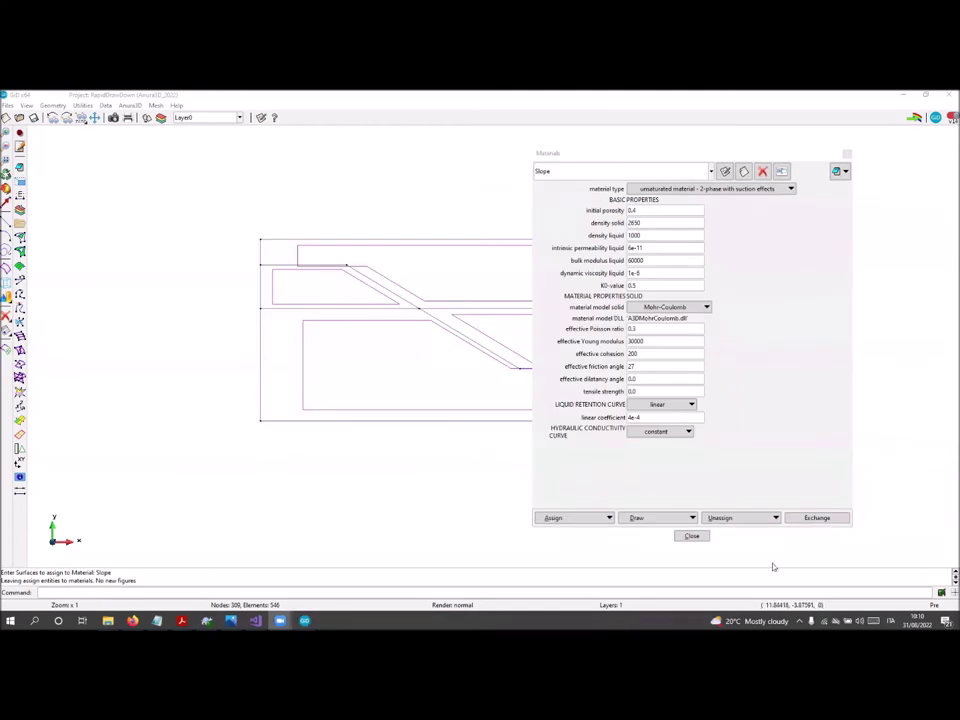
- Assign the Slope material to the two slope body surfaces, above and below the y = 2 line
{"action": "left_click", "coordinate": [586, 520]}
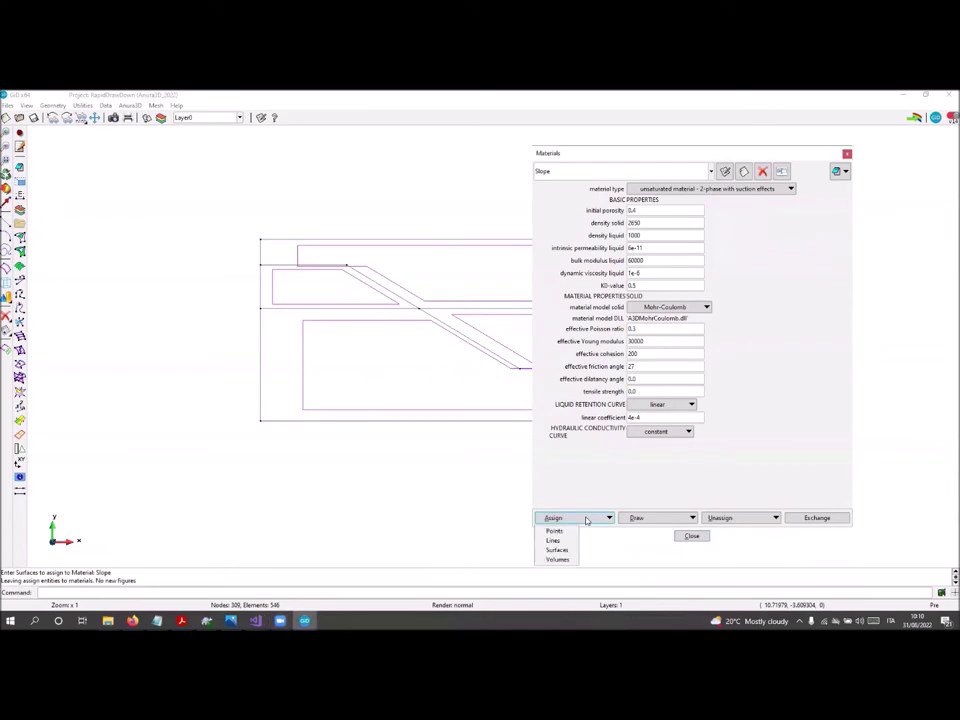
{"action": "left_click", "coordinate": [557, 549]}
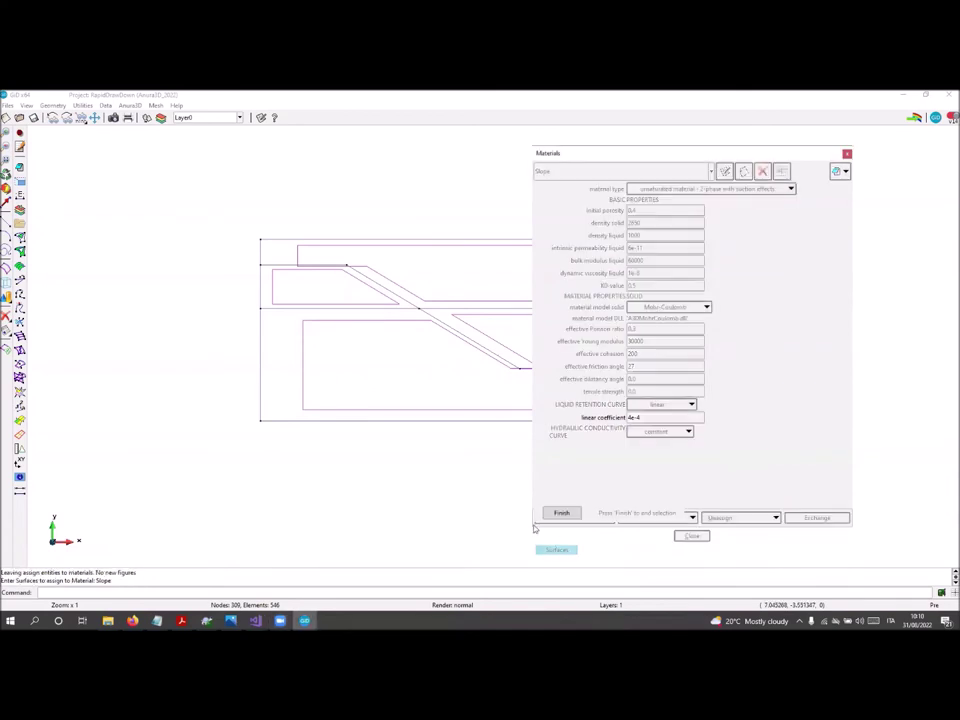
{"action": "left_click", "coordinate": [311, 278]}
{"action": "left_click", "coordinate": [327, 319]}
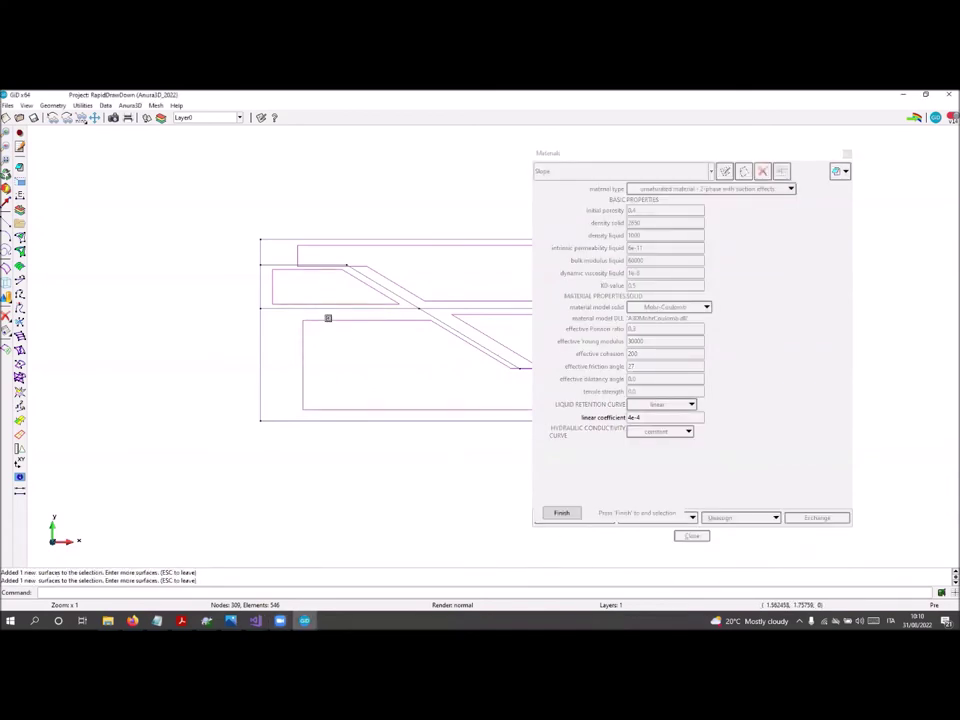
{"action": "left_click", "coordinate": [562, 512]}
- Draw all materials to check which surfaces carry the Slope material, and close the materials definition
{"action": "left_click", "coordinate": [676, 520]}
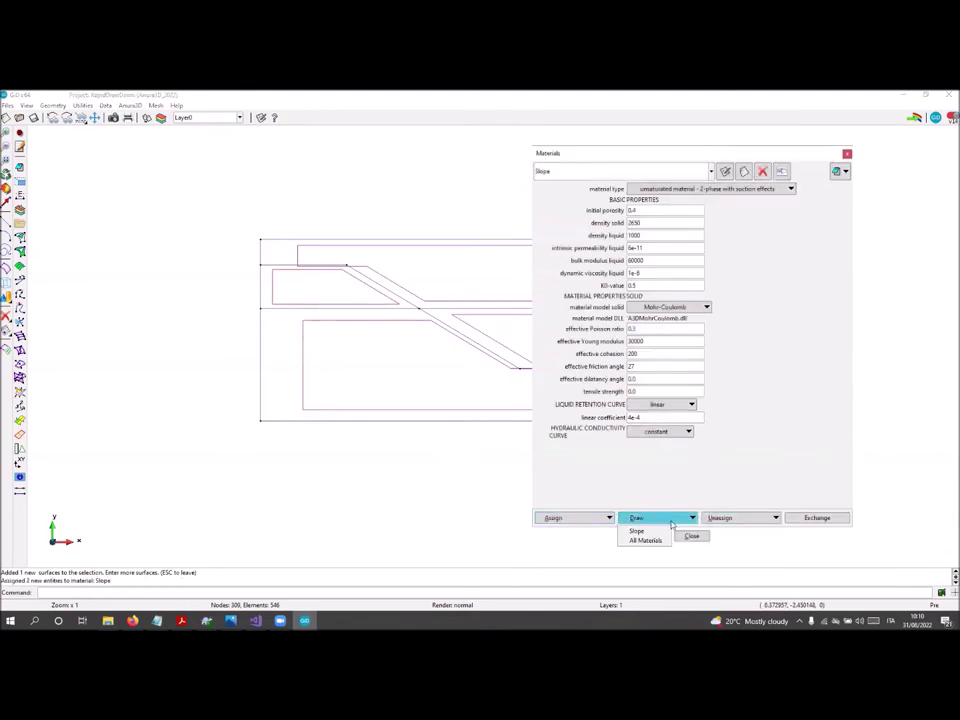
{"action": "left_click", "coordinate": [643, 540]}
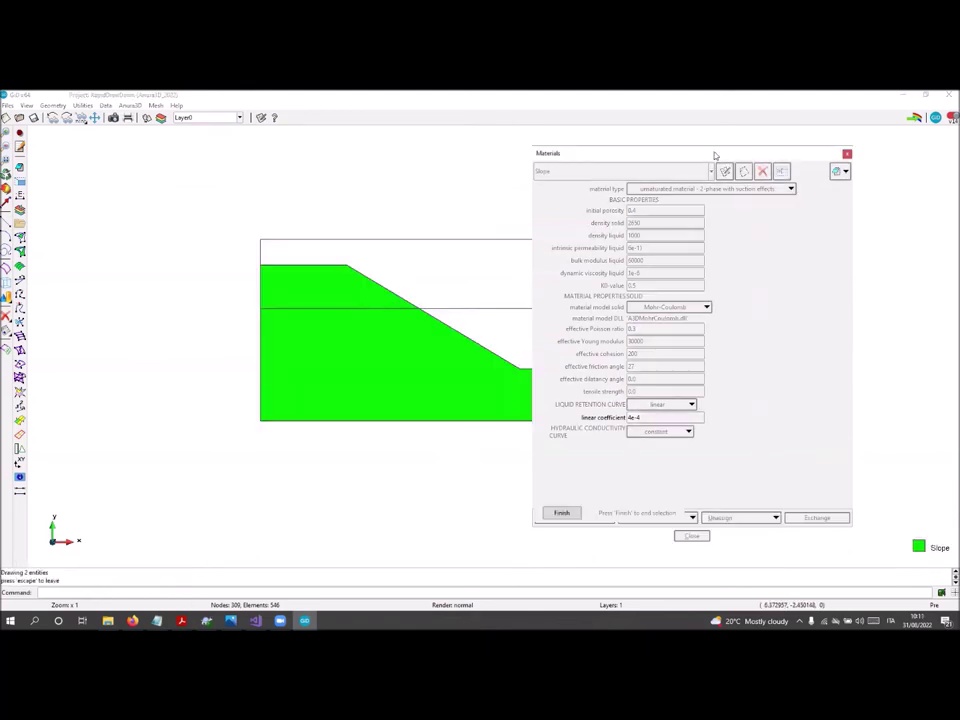
{"action": "left_click_drag", "start_coordinate": [724, 155], "coordinate": [727, 154]}
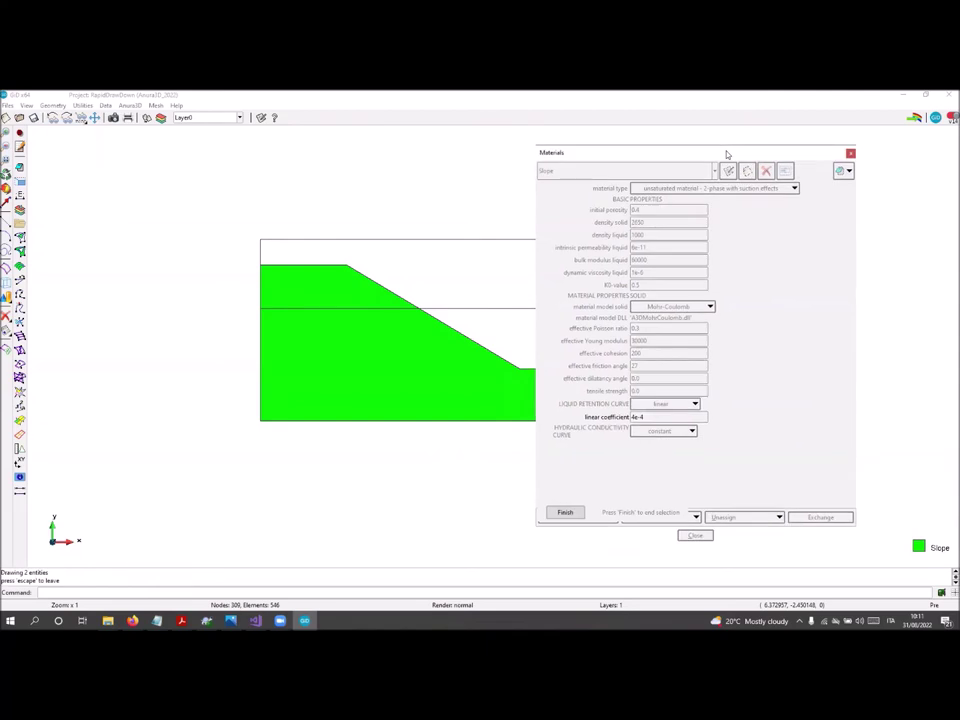
{"action": "left_click_drag", "start_coordinate": [727, 154], "coordinate": [694, 137]}
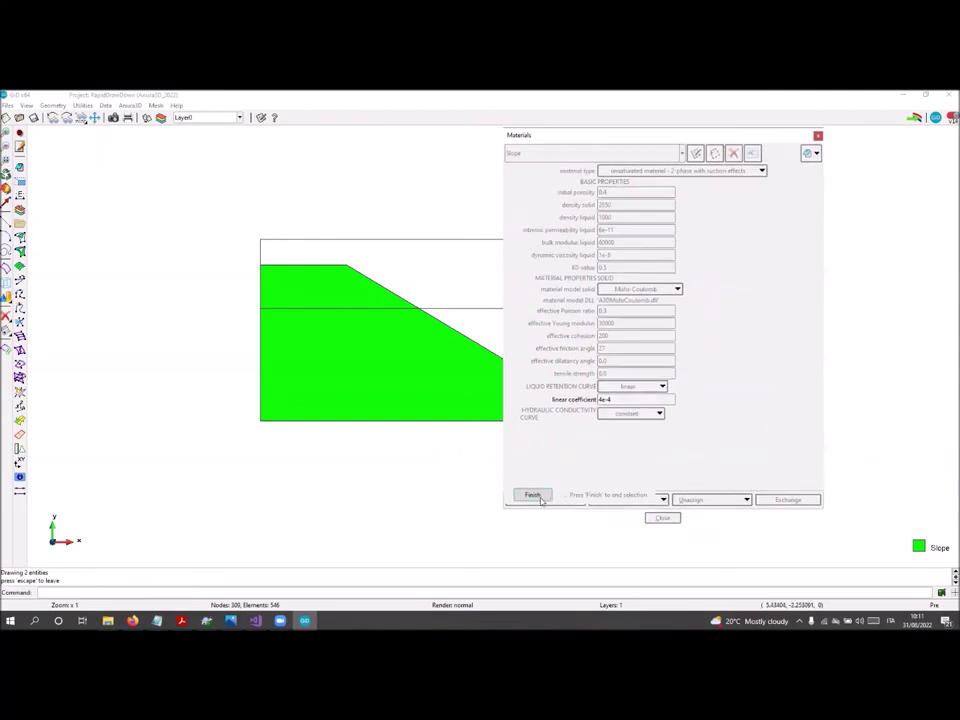
{"action": "left_click", "coordinate": [541, 500]}
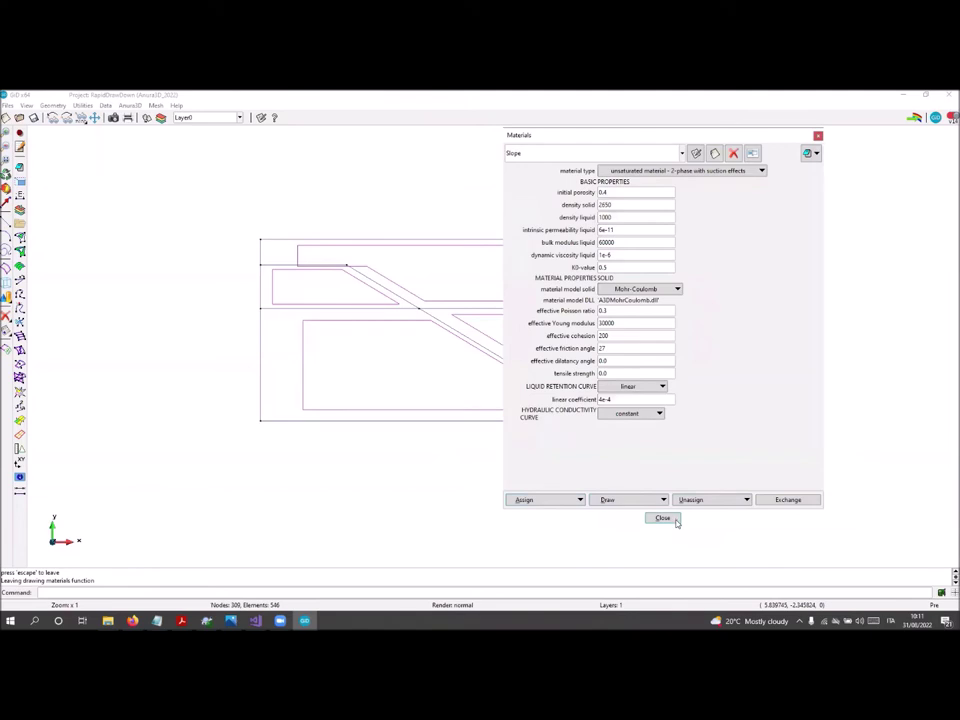
{"action": "left_click", "coordinate": [663, 518]}
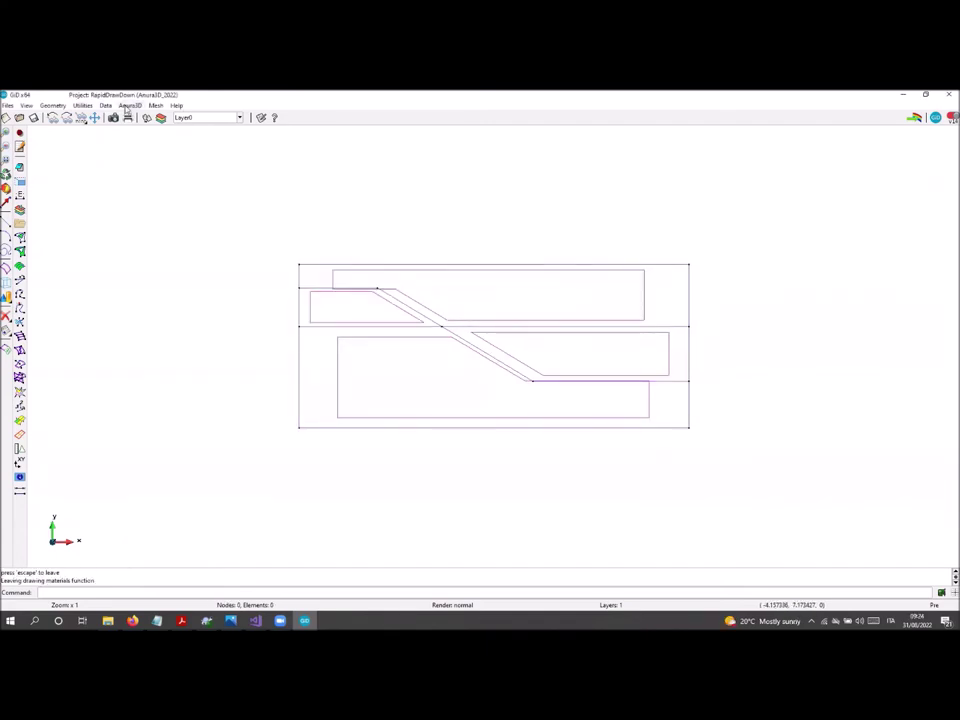
- Assign the 2D single-point formulation with 3 material points per element to the two slope body surfaces
{"action": "left_click", "coordinate": [129, 105]}
{"action": "left_click", "coordinate": [137, 125]}
{"action": "left_click", "coordinate": [690, 184]}
{"action": "type", "text": "3"}
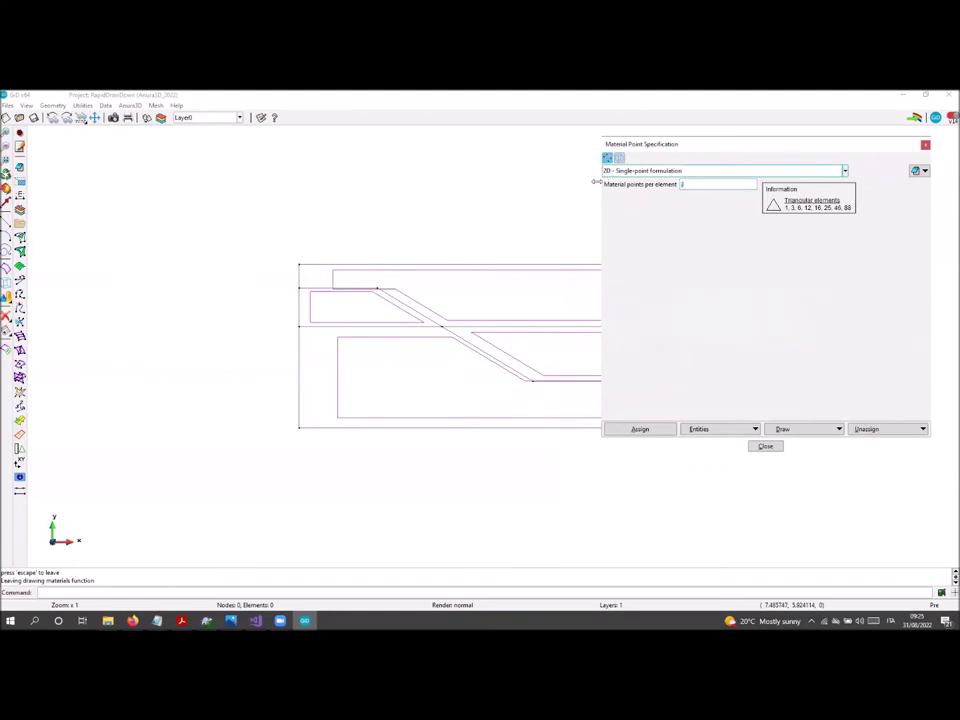
{"action": "left_click", "coordinate": [662, 429]}
{"action": "left_click", "coordinate": [377, 292]}
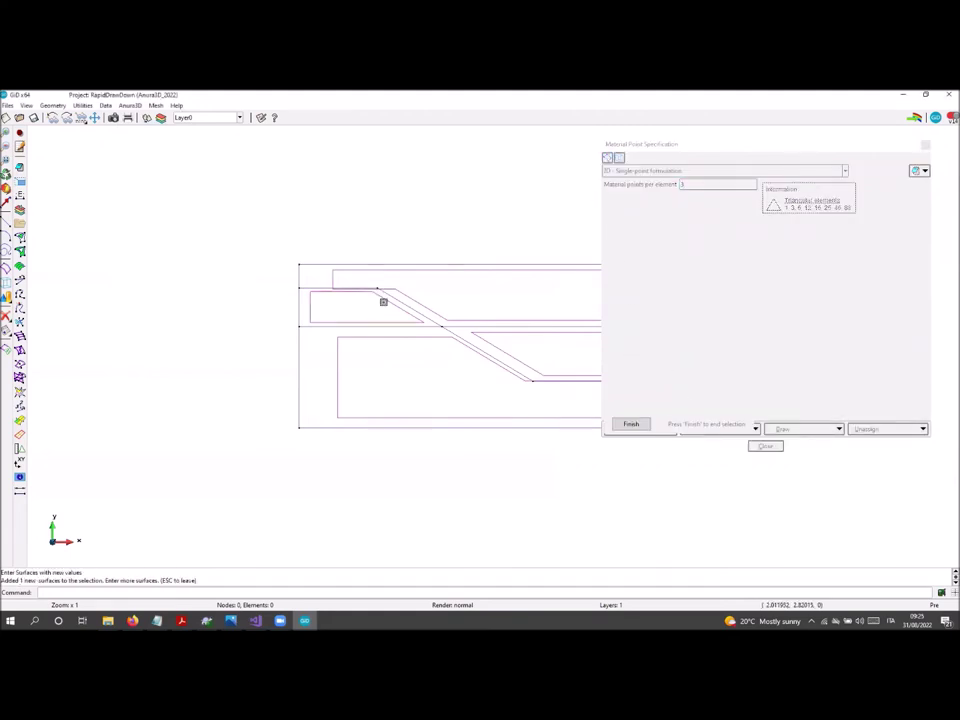
{"action": "left_click", "coordinate": [404, 338]}
{"action": "key", "text": "Escape"}
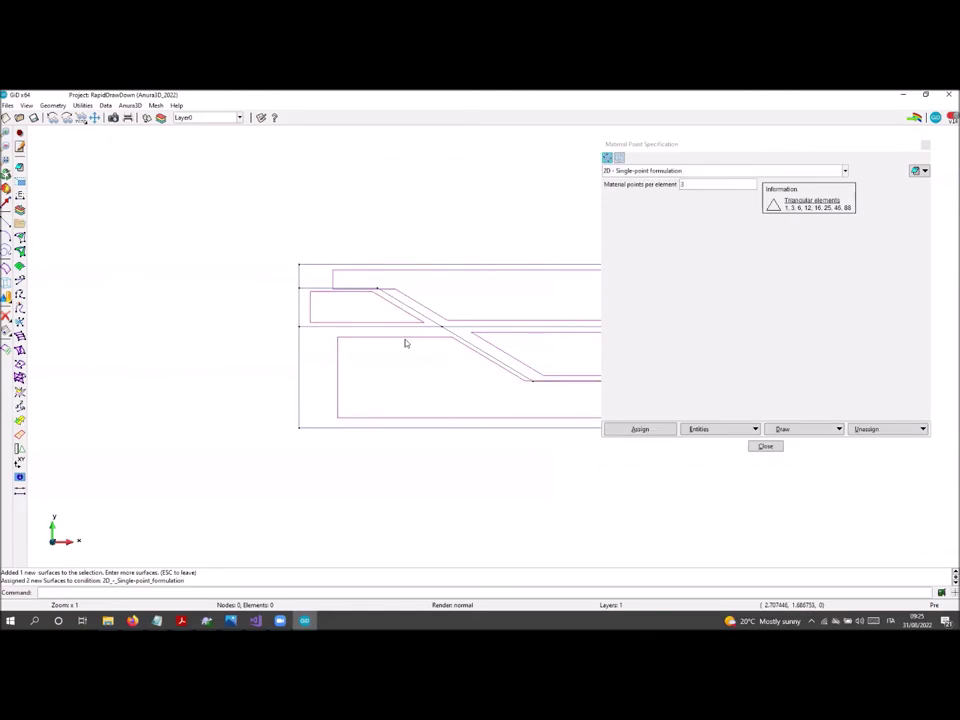
- Check the material point assignment by colour and save the project
{"action": "left_click", "coordinate": [821, 430]}
{"action": "left_click", "coordinate": [819, 460]}
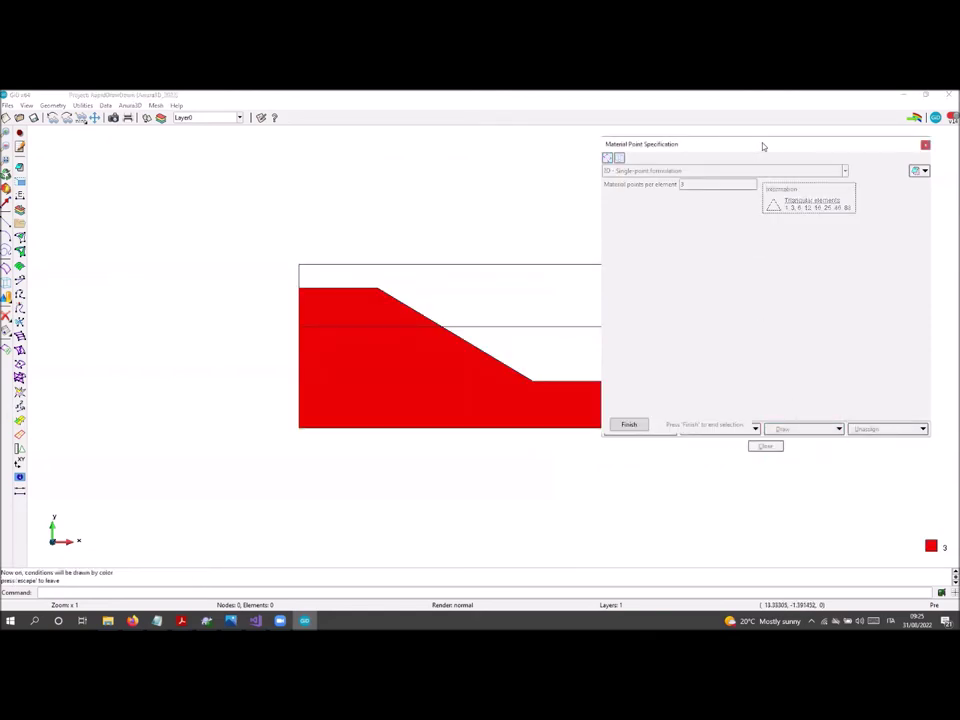
{"action": "left_click_drag", "start_coordinate": [762, 146], "coordinate": [772, 155]}
{"action": "left_click", "coordinate": [639, 436]}
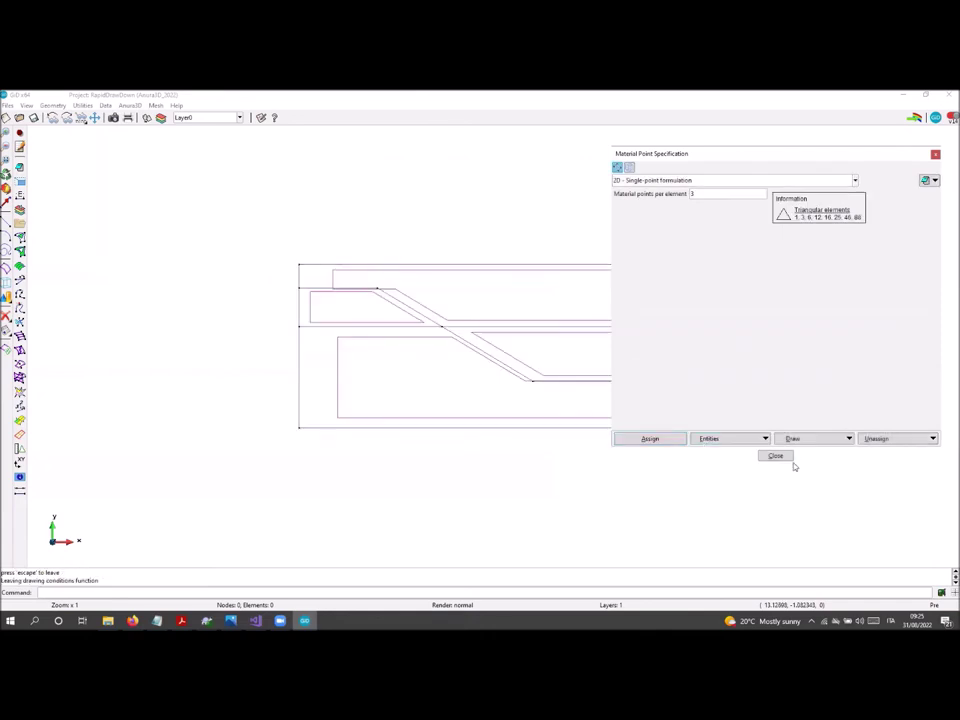
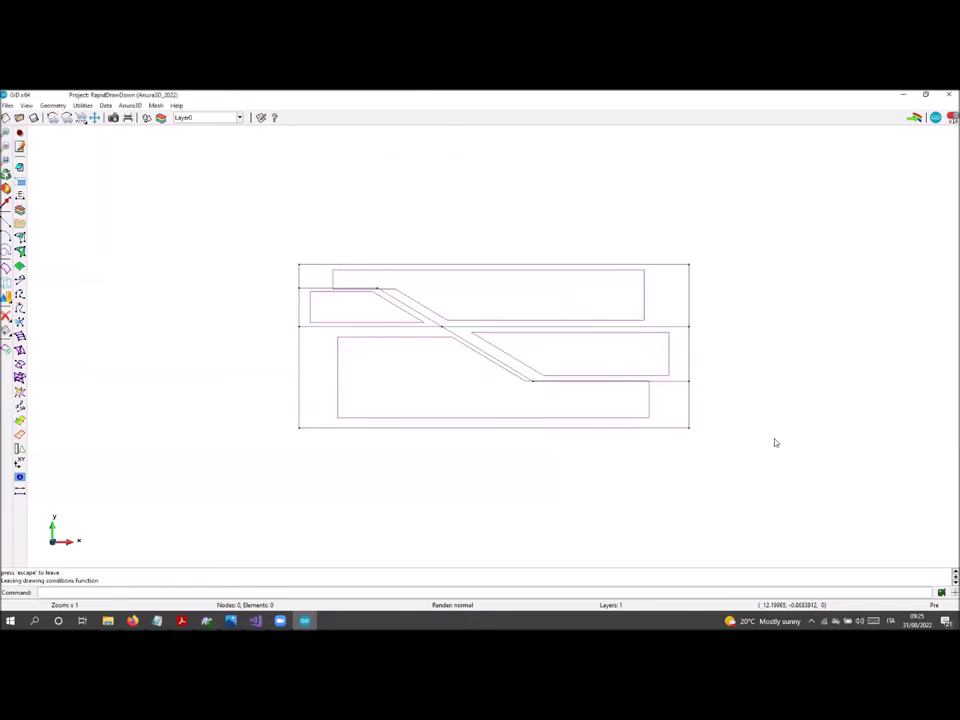
{"action": "left_click", "coordinate": [33, 118]}
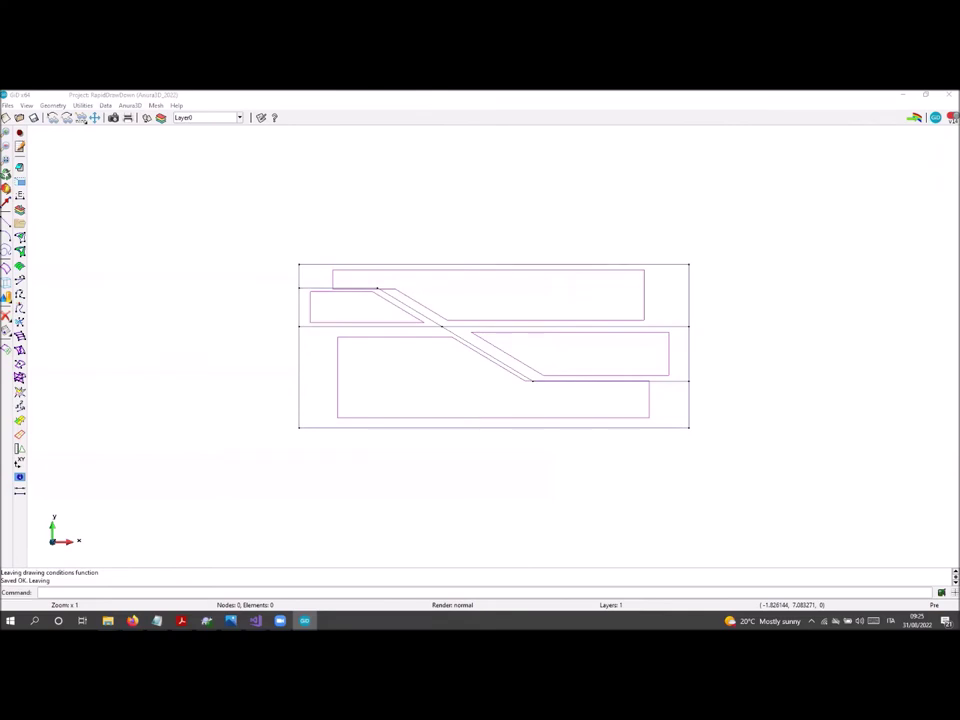
- Assign a solid line fixity in the x-direction to all lines on both vertical sides of the domain
{"action": "left_click", "coordinate": [129, 105]}
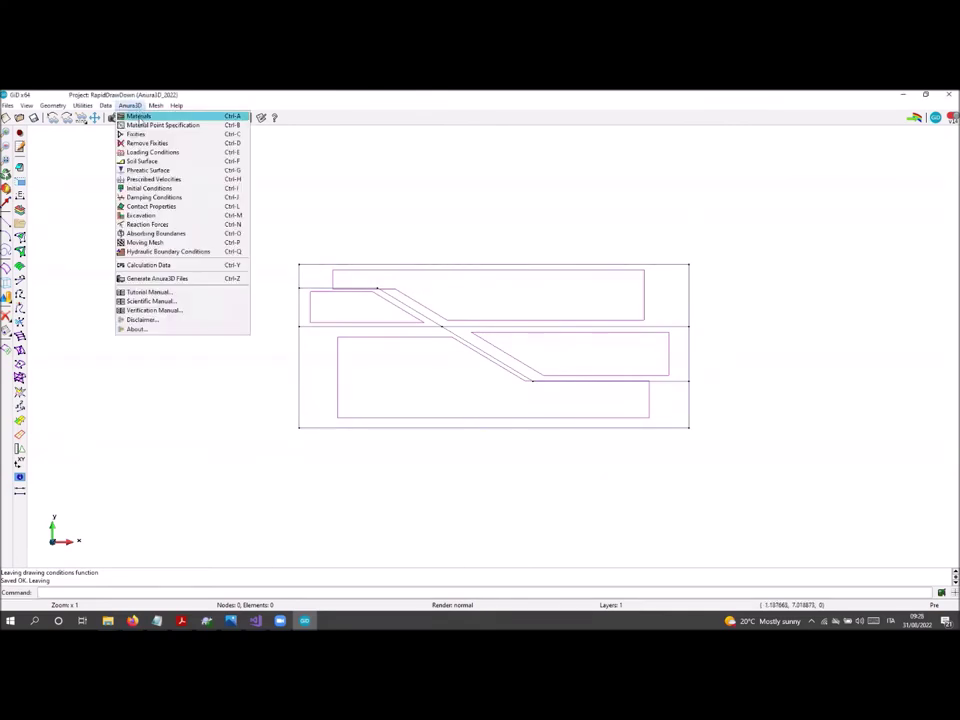
{"action": "left_click", "coordinate": [145, 136]}
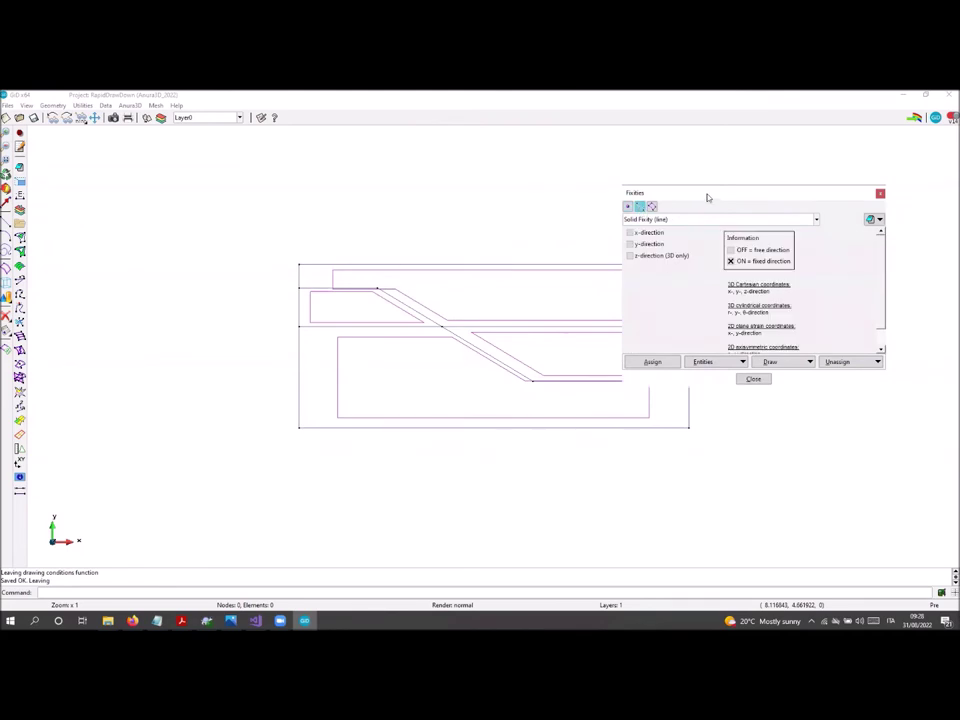
{"action": "left_click_drag", "start_coordinate": [707, 197], "coordinate": [514, 121]}
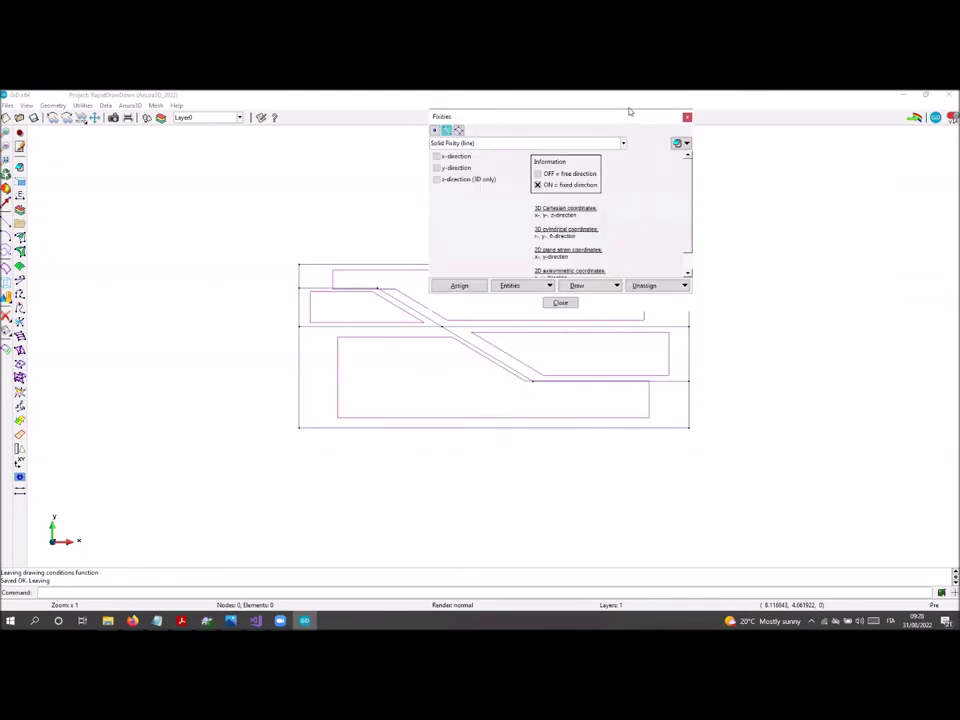
{"action": "mouse_move", "coordinate": [626, 108]}
{"action": "left_mouse_down"}
{"action": "mouse_move", "coordinate": [629, 134]}
{"action": "mouse_move", "coordinate": [635, 105]}
{"action": "left_mouse_up"}
{"action": "left_click", "coordinate": [441, 145]}
{"action": "left_click", "coordinate": [465, 250]}
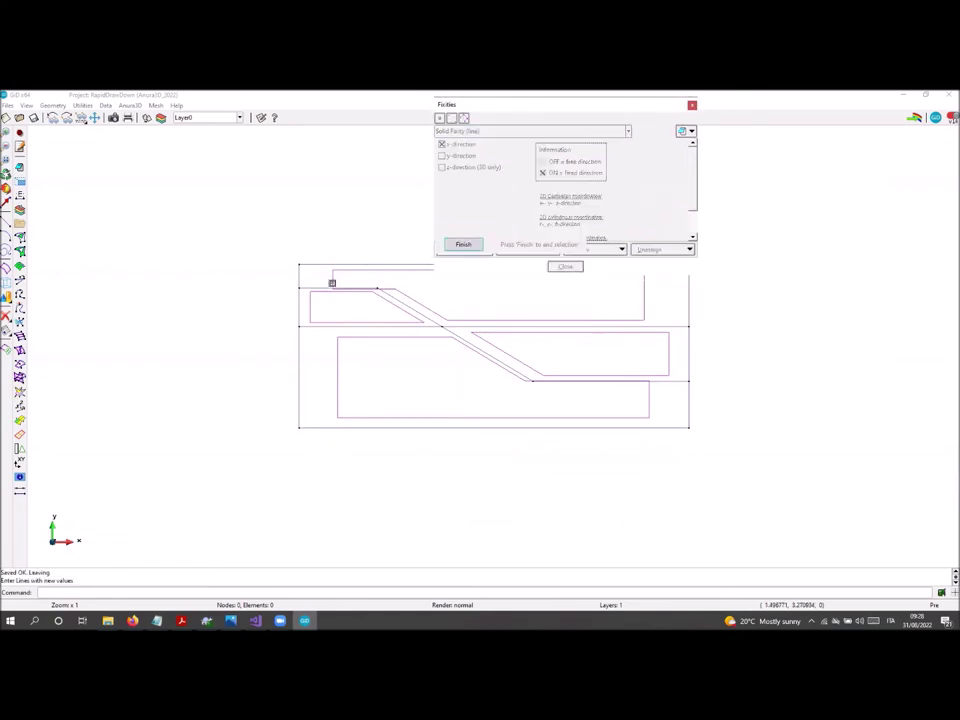
{"action": "left_click", "coordinate": [301, 306]}
{"action": "left_click", "coordinate": [301, 345]}
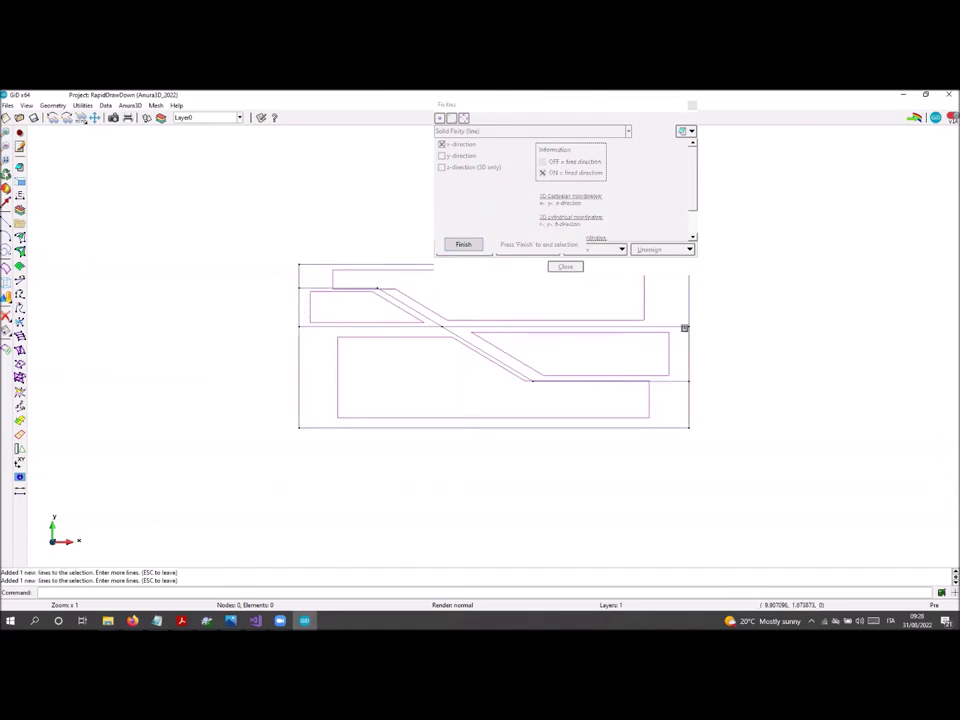
{"action": "left_click", "coordinate": [463, 244]}
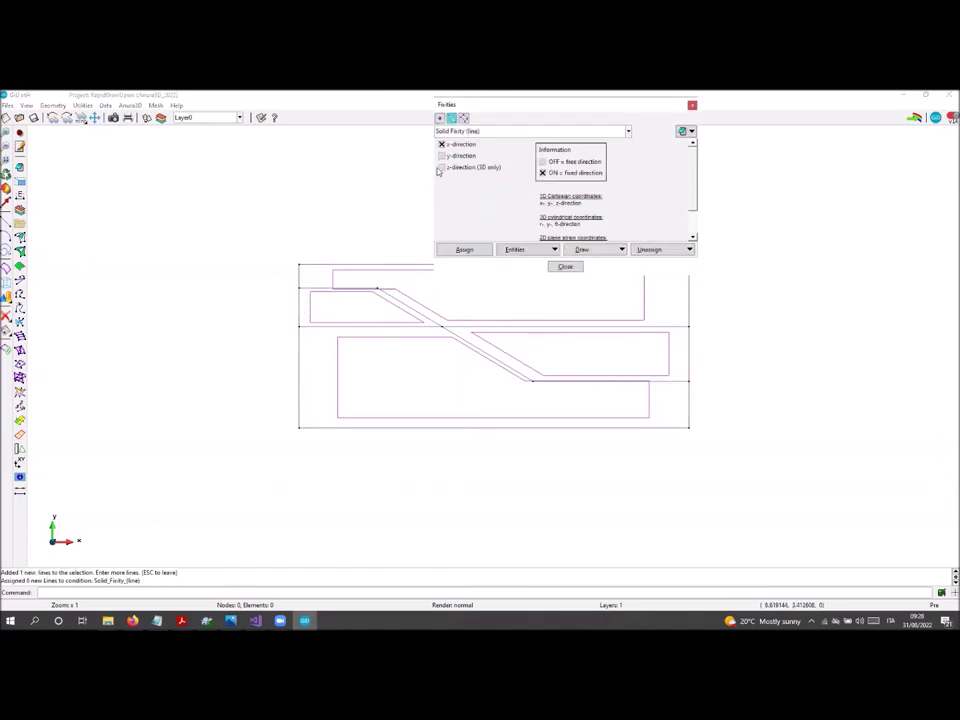
- Assign solid line fixities in x and y to the domain's bottom line, and in y only to its top line
{"action": "left_click", "coordinate": [463, 248]}
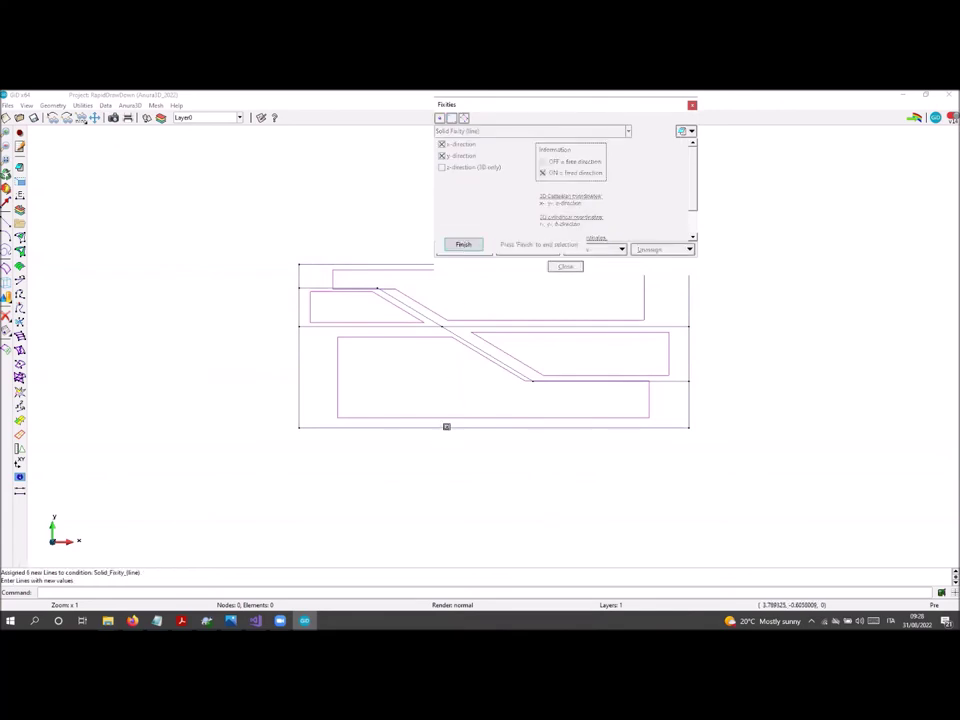
{"action": "left_click", "coordinate": [446, 427]}
{"action": "left_click", "coordinate": [463, 243]}
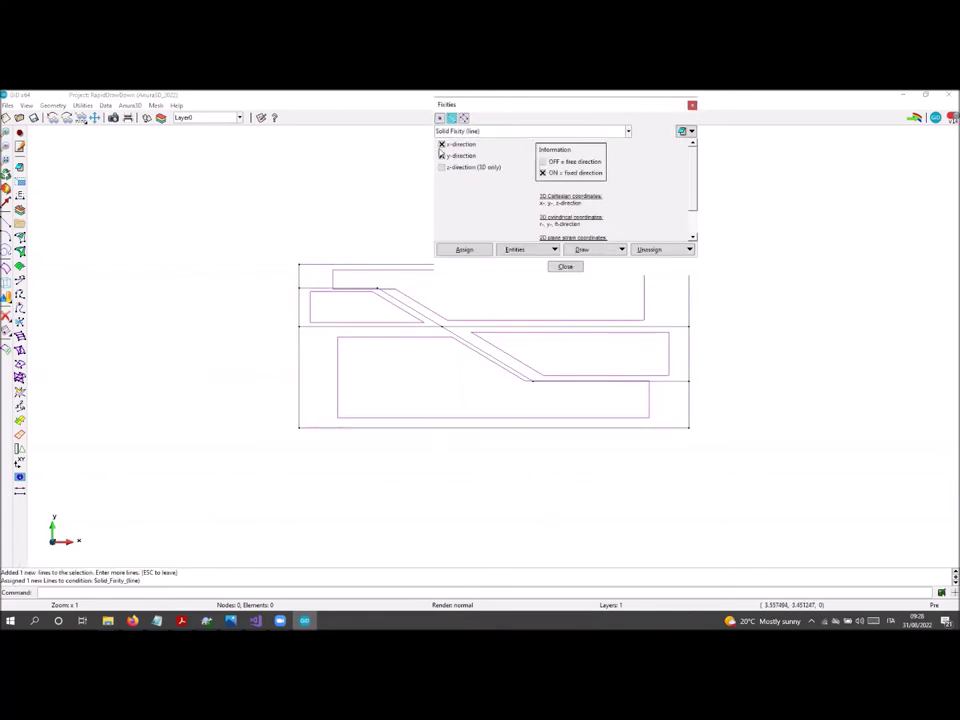
{"action": "left_click", "coordinate": [463, 249]}
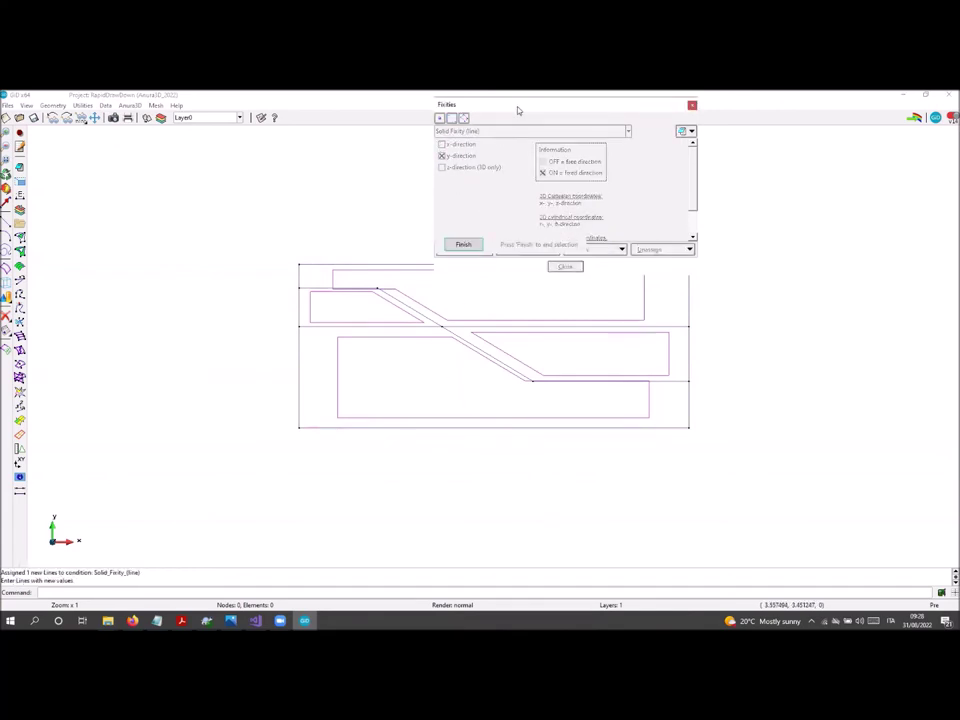
{"action": "left_click", "coordinate": [298, 345]}
{"action": "left_click", "coordinate": [463, 244]}
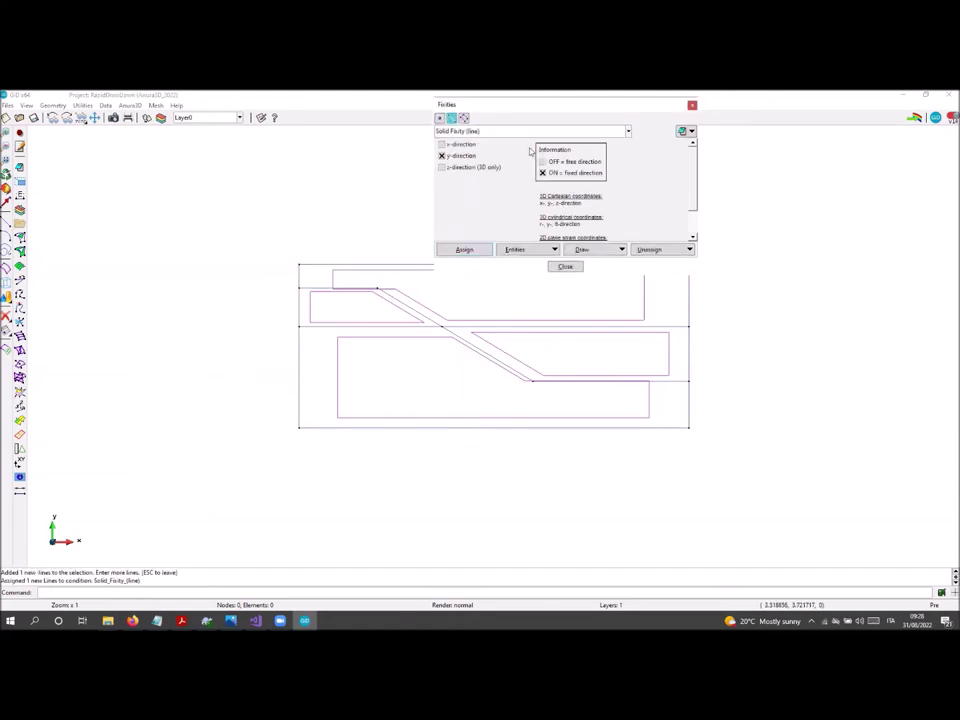
- Draw the solid line fixities by colour to check the directions fixed on each boundary
{"action": "left_click_drag", "start_coordinate": [567, 110], "coordinate": [763, 265]}
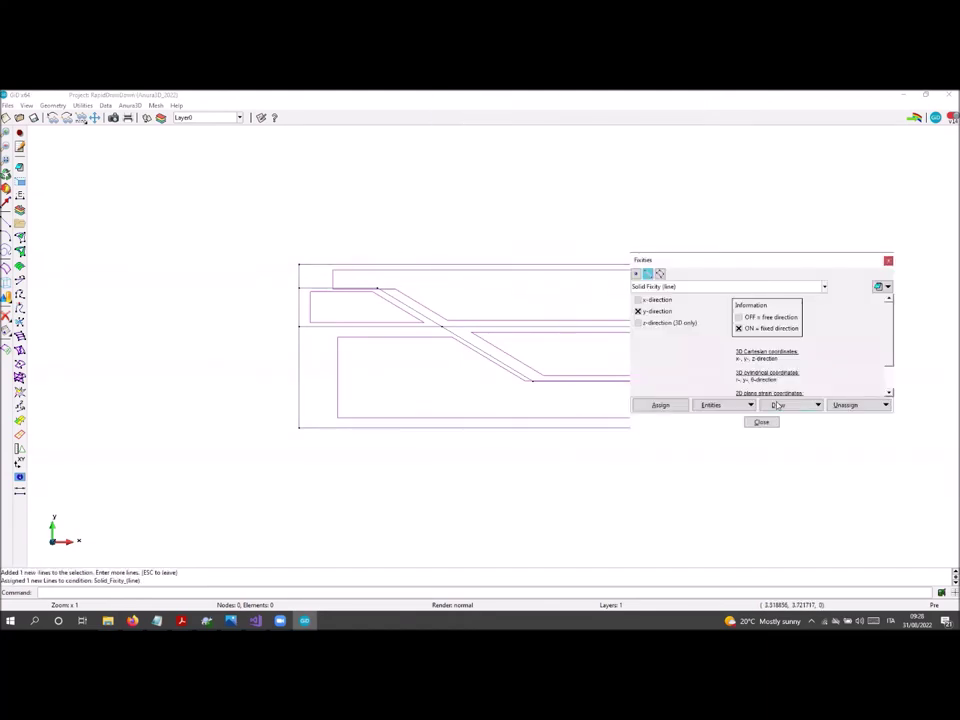
{"action": "left_click", "coordinate": [782, 404]}
{"action": "left_click", "coordinate": [778, 437]}
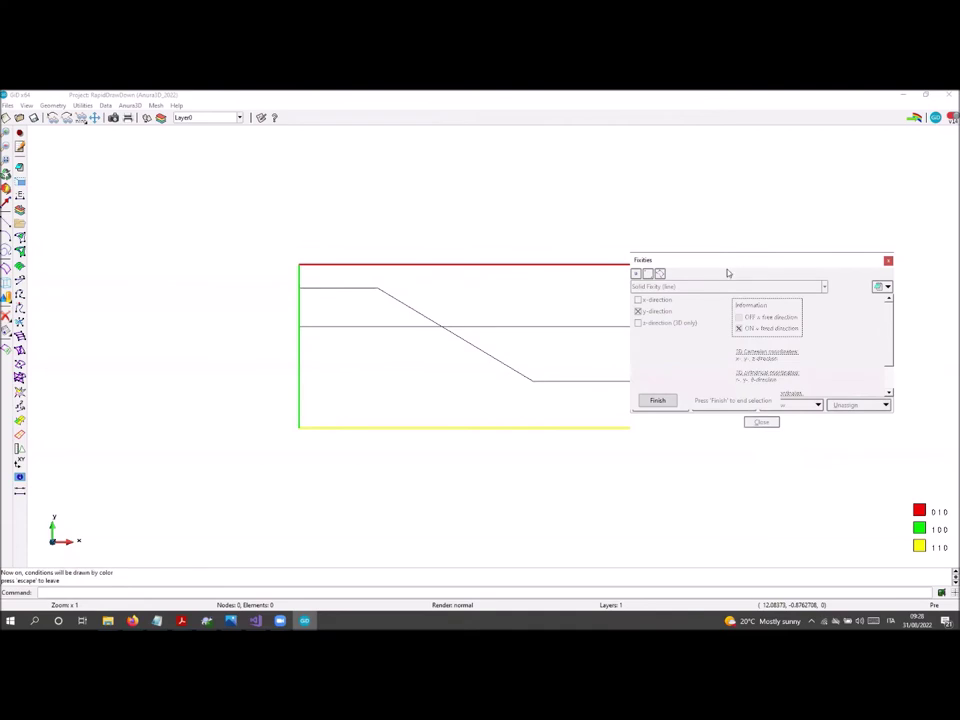
{"action": "left_click_drag", "start_coordinate": [728, 273], "coordinate": [719, 221]}
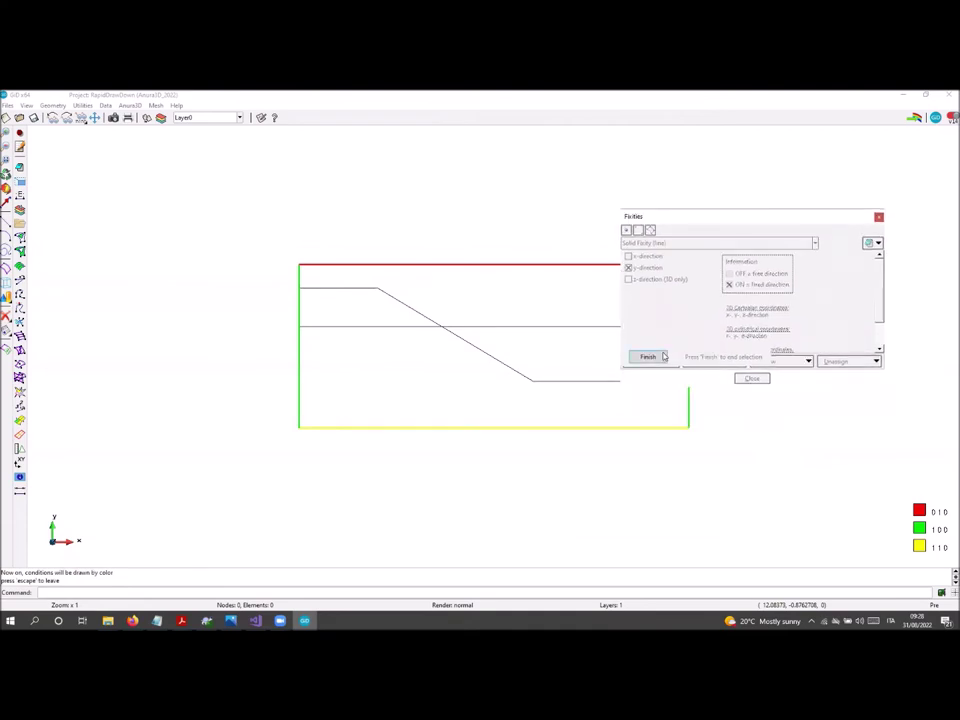
{"action": "left_click", "coordinate": [663, 357]}
- Assign a liquid line fixity in the x-direction to all lines on both vertical sides of the domain
{"action": "left_click", "coordinate": [690, 243]}
{"action": "left_click", "coordinate": [678, 258]}
{"action": "left_click", "coordinate": [630, 257]}
{"action": "left_click", "coordinate": [651, 361]}
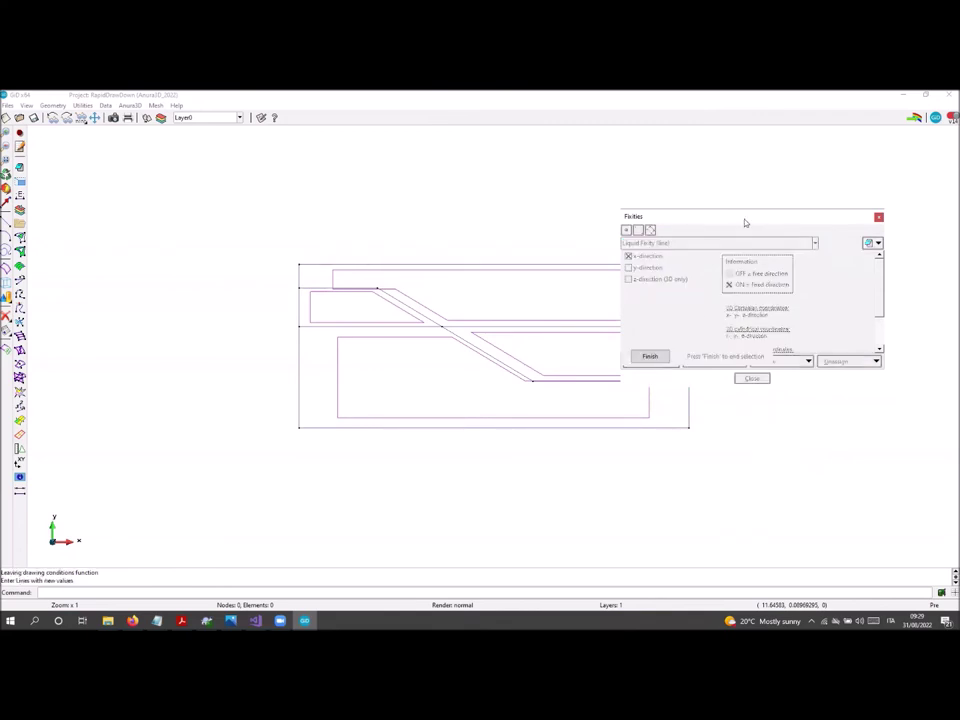
{"action": "left_click_drag", "start_coordinate": [745, 217], "coordinate": [765, 106]}
{"action": "left_click", "coordinate": [688, 339]}
{"action": "left_click", "coordinate": [690, 397]}
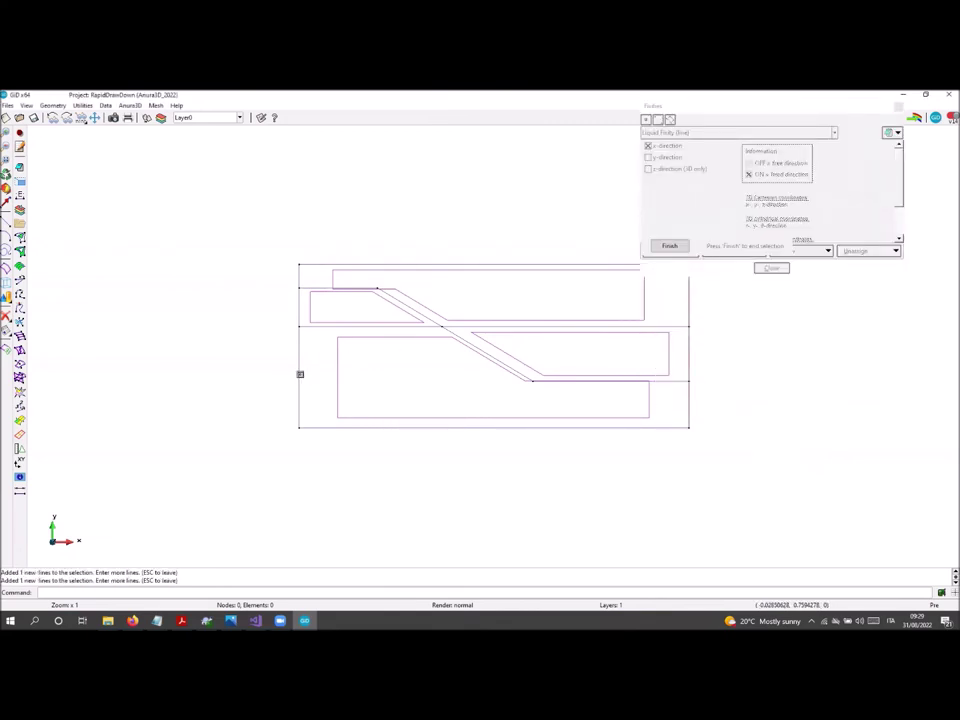
{"action": "left_click", "coordinate": [669, 246]}
- Assign a liquid line fixity in the y-direction only to the domain's bottom and top lines
{"action": "left_click", "coordinate": [648, 146]}
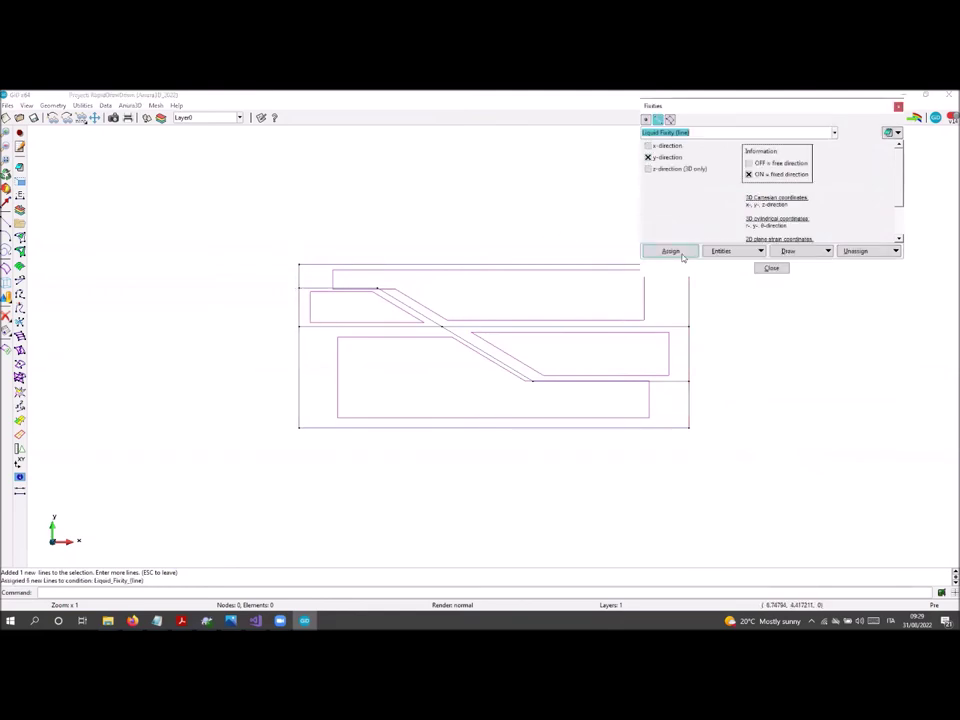
{"action": "left_click", "coordinate": [670, 251]}
{"action": "left_click", "coordinate": [647, 415]}
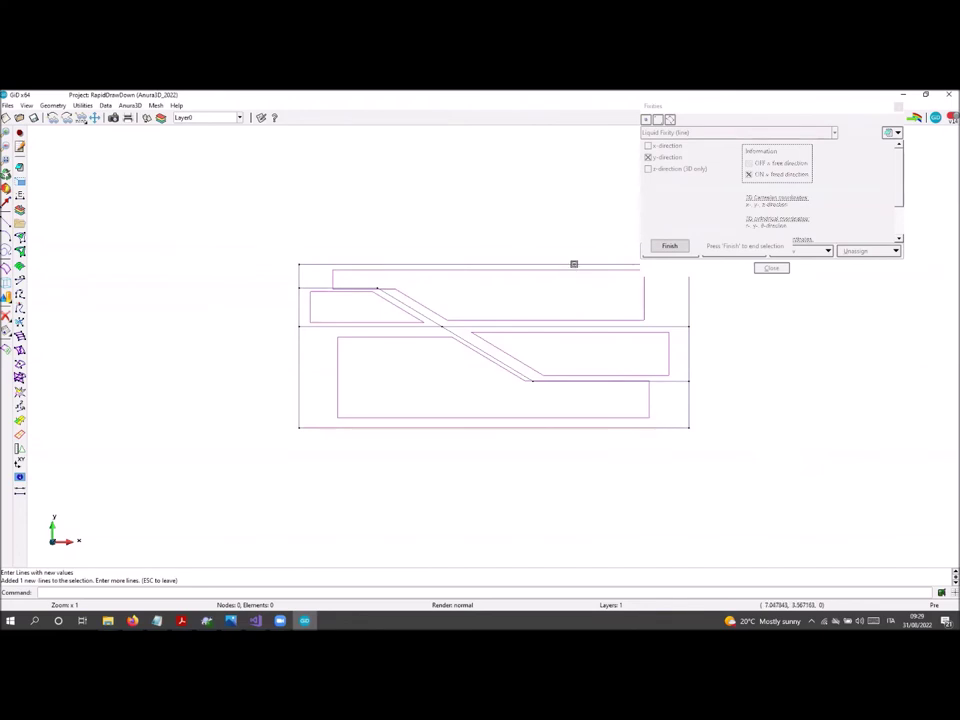
{"action": "left_click", "coordinate": [669, 246]}
- Draw the liquid line fixities by colour to check the boundary directions, and close the fixities settings
{"action": "left_click", "coordinate": [786, 251]}
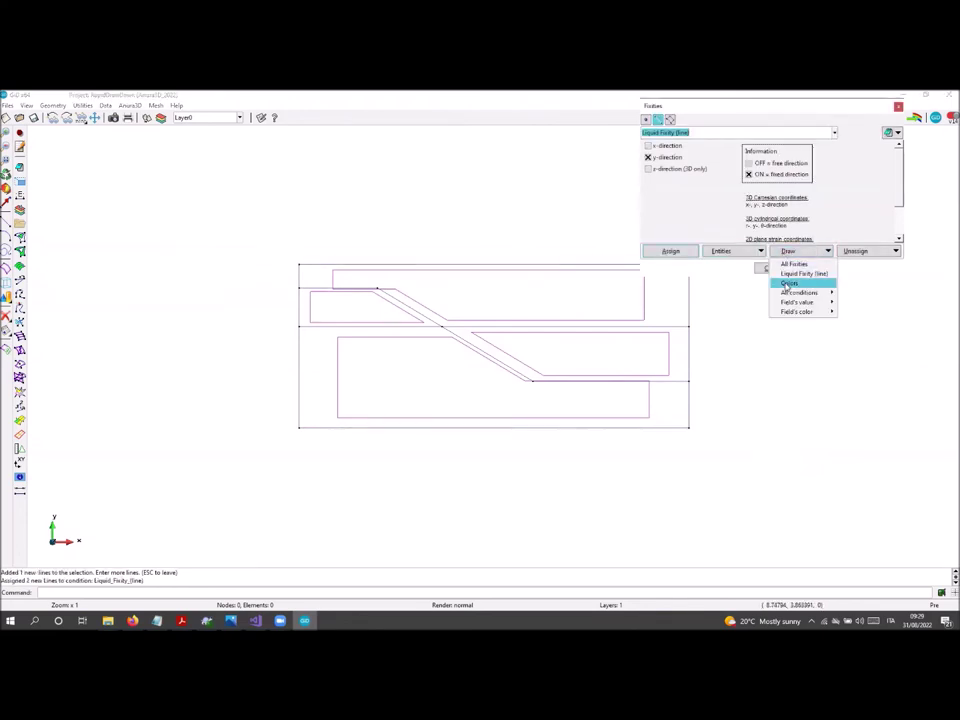
{"action": "left_click", "coordinate": [790, 281]}
{"action": "left_click", "coordinate": [672, 246]}
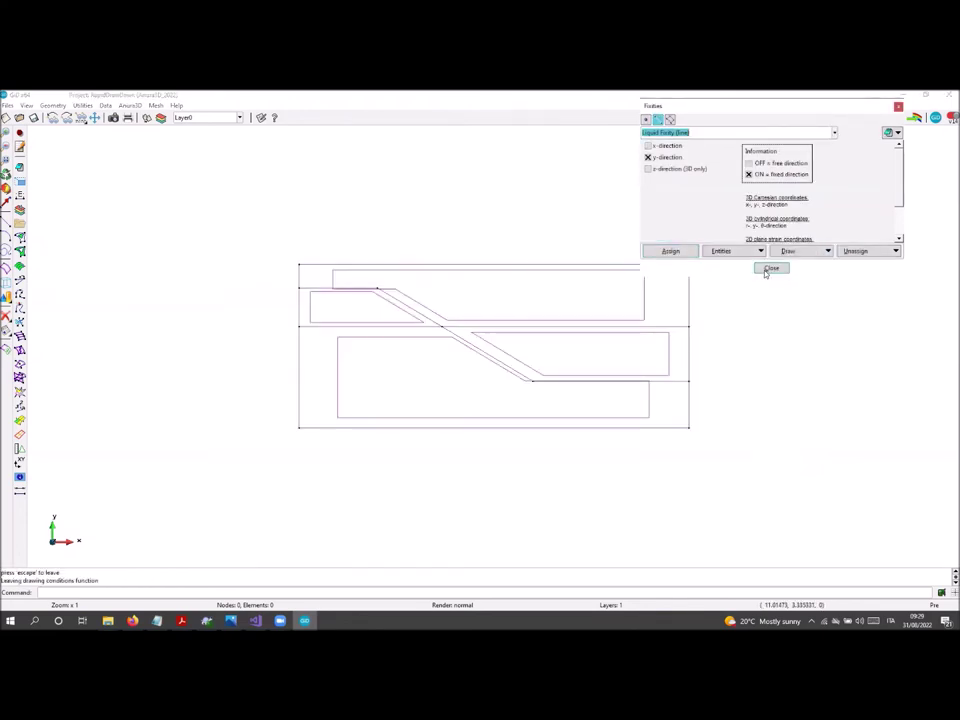
{"action": "left_click", "coordinate": [770, 268]}
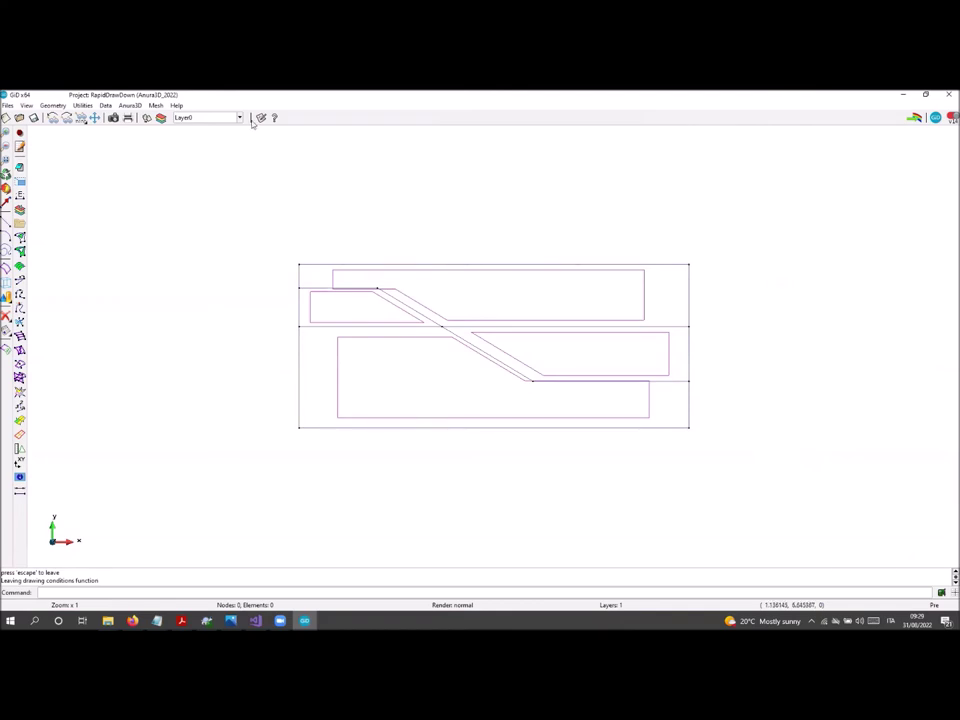
- Assign the 2D - Soil Surface Line condition to the four lines forming the toe ground, slope face and crest
{"action": "left_click", "coordinate": [130, 106]}
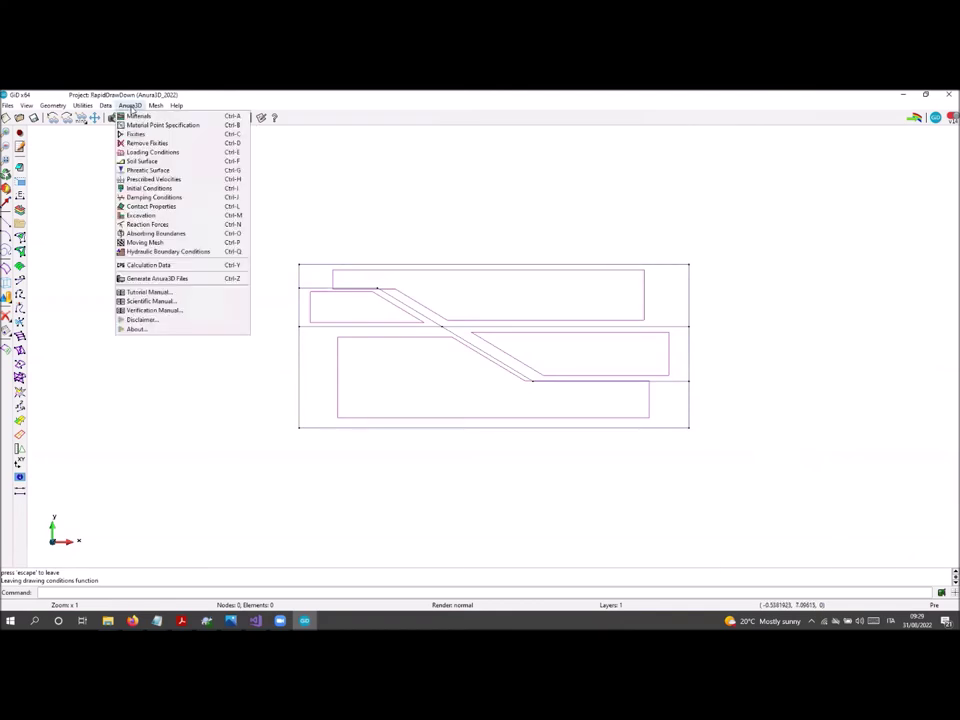
{"action": "left_click", "coordinate": [159, 162]}
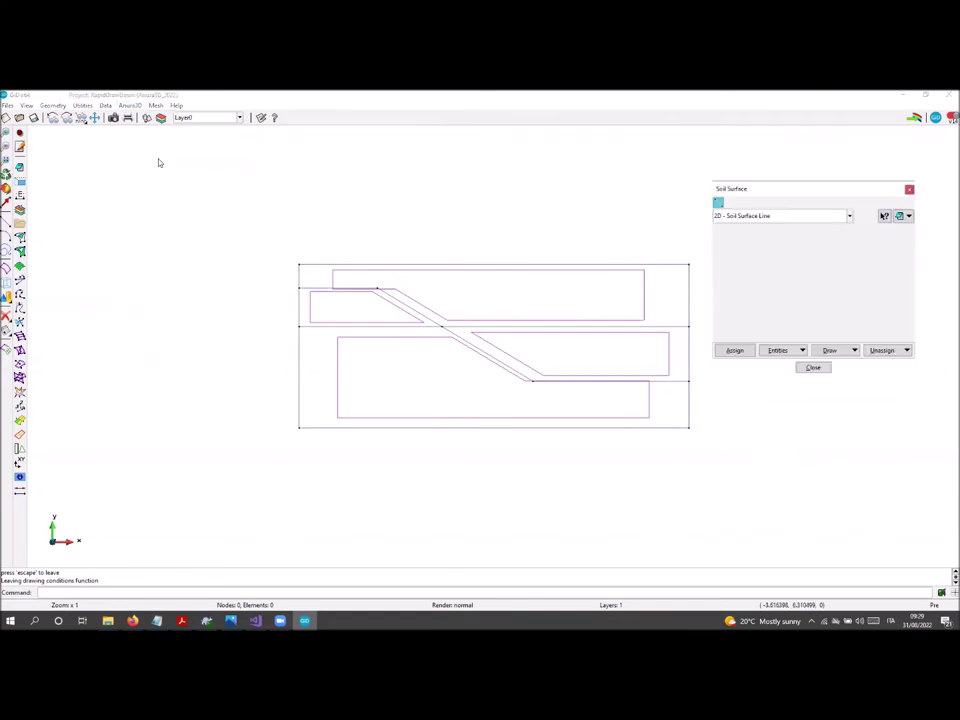
{"action": "left_click", "coordinate": [735, 352]}
{"action": "left_click", "coordinate": [516, 369]}
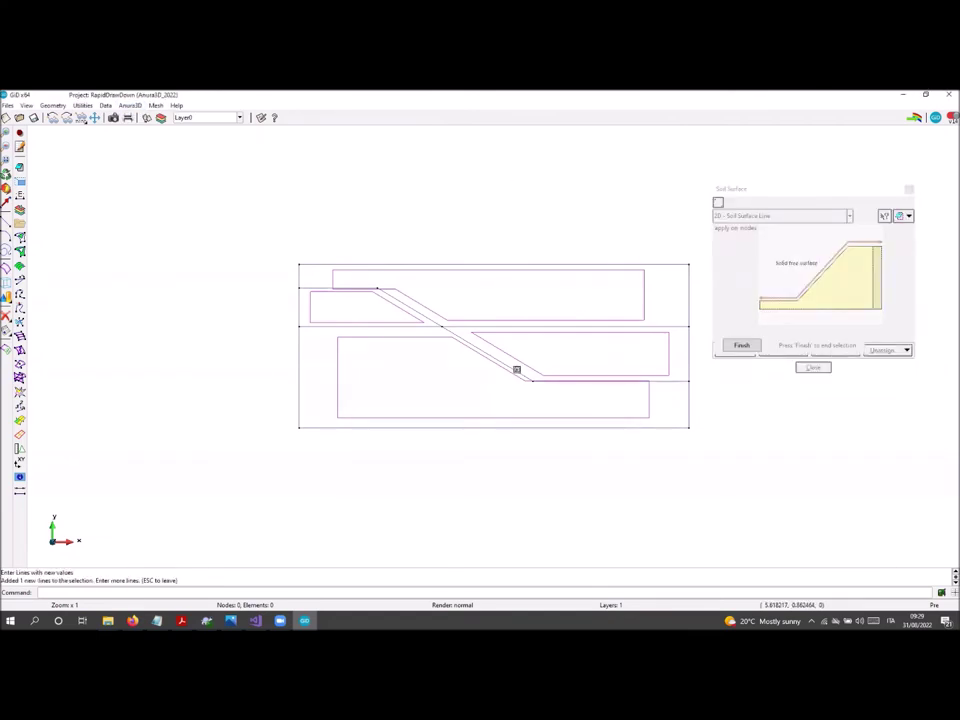
{"action": "left_click", "coordinate": [499, 360]}
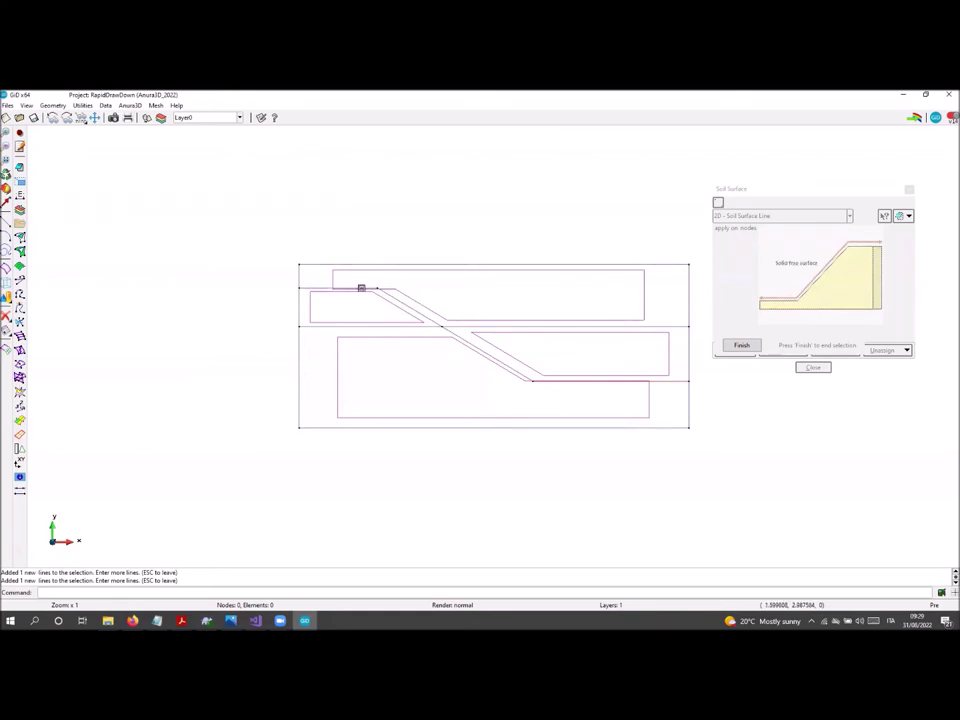
{"action": "left_click", "coordinate": [752, 346]}
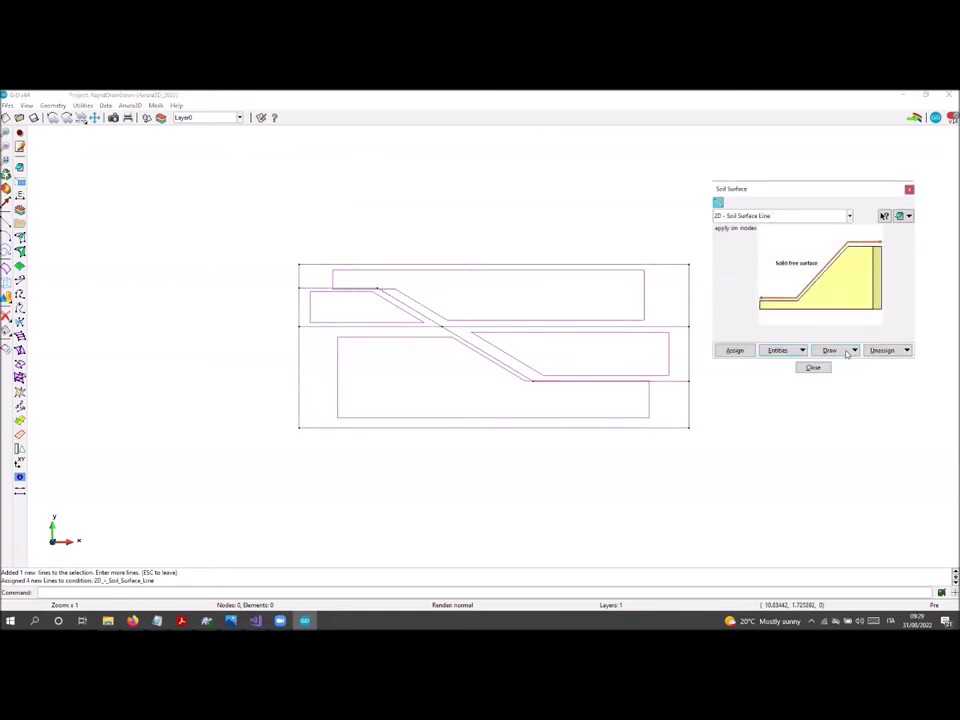
- Draw the soil surface condition by colour to check the assigned lines, and close its settings
{"action": "left_click", "coordinate": [846, 352]}
{"action": "left_click", "coordinate": [830, 384]}
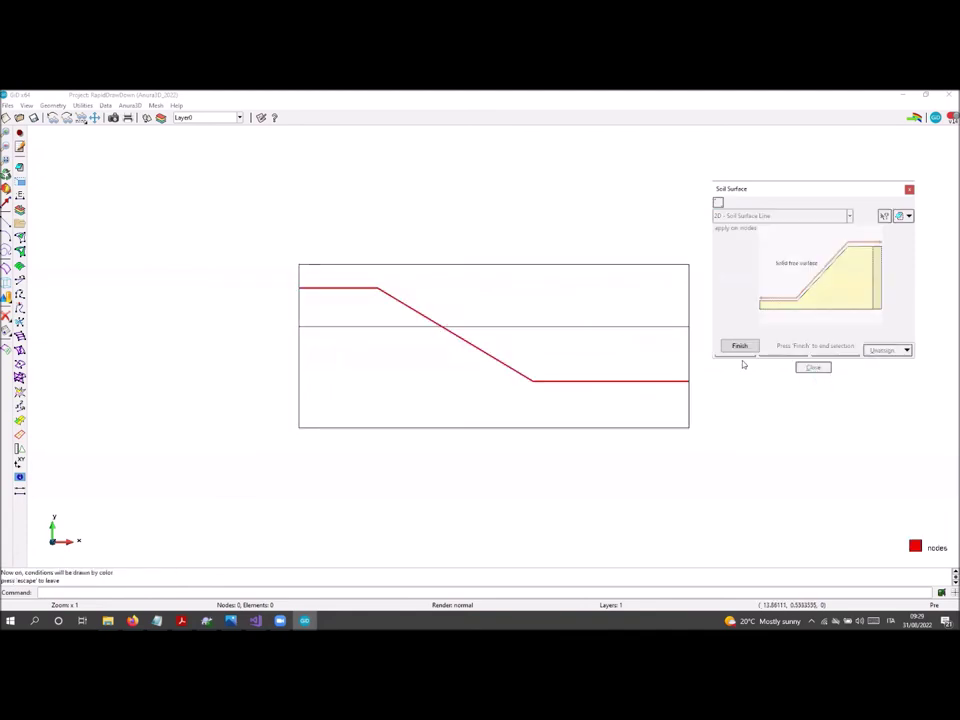
{"action": "left_click", "coordinate": [741, 347]}
{"action": "left_click", "coordinate": [813, 367]}
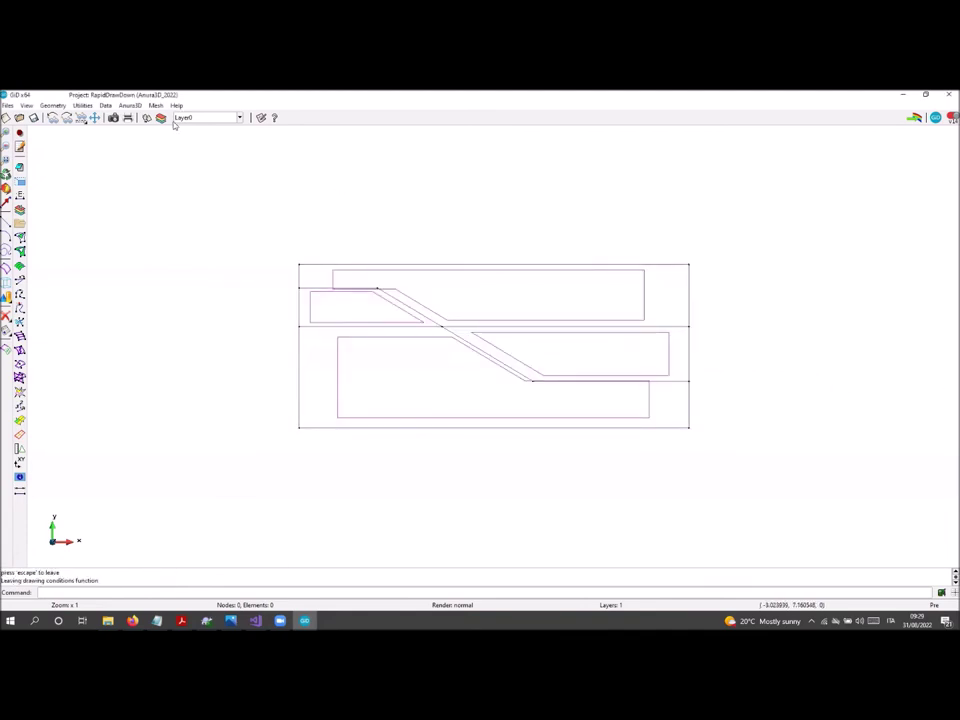
- Assign the 2D - Phreatic Line condition to the two horizontal water-level lines at mid-slope
{"action": "left_click", "coordinate": [130, 105]}
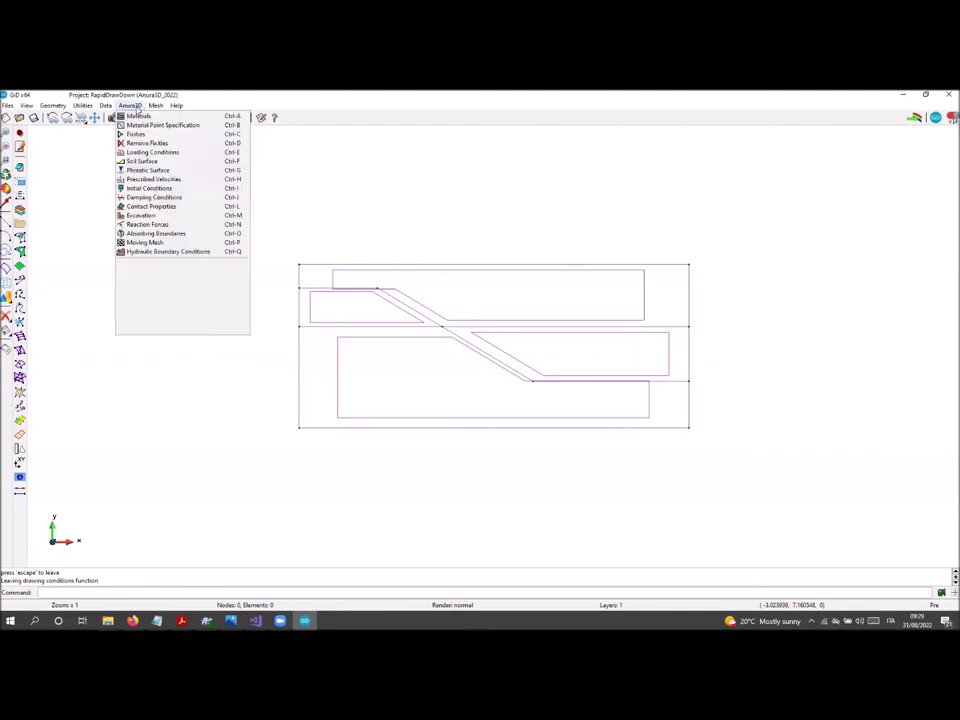
{"action": "left_click", "coordinate": [147, 171]}
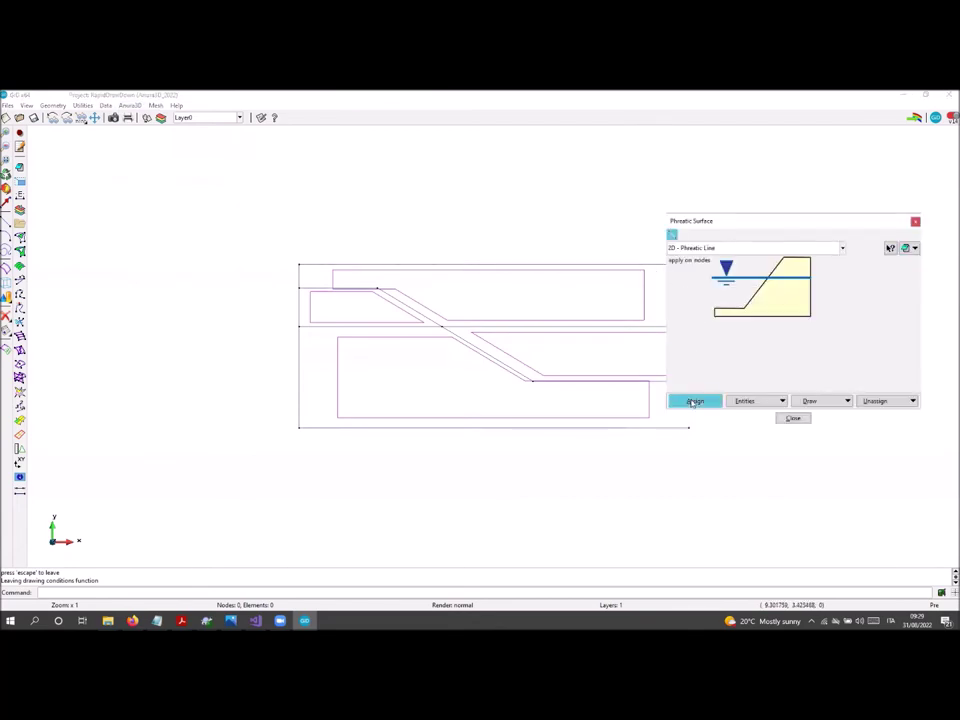
{"action": "left_click", "coordinate": [694, 401]}
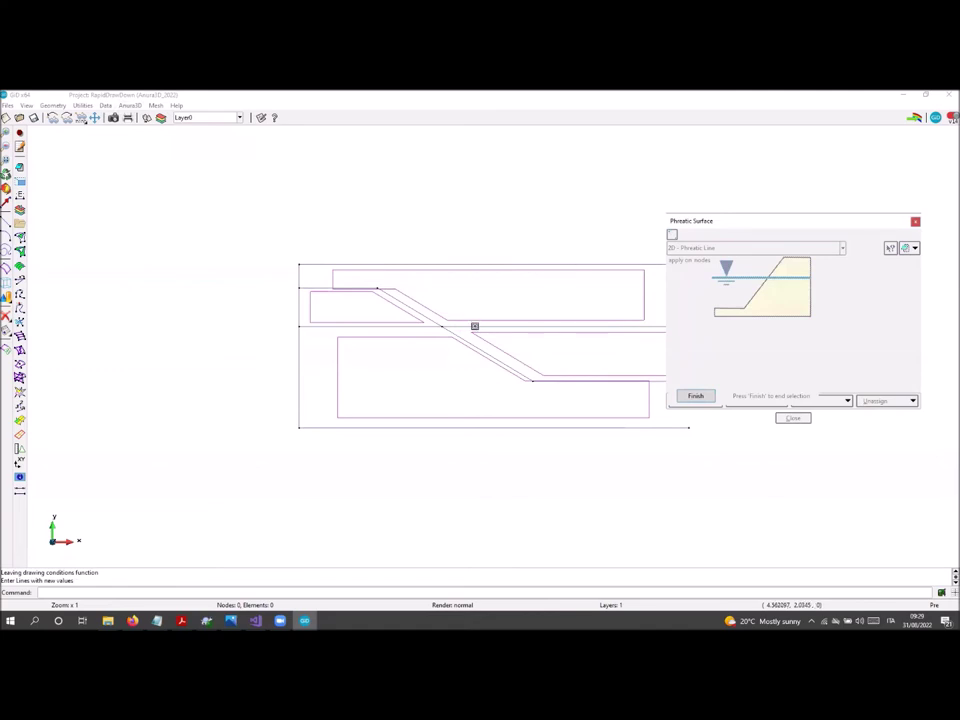
{"action": "left_click", "coordinate": [471, 326]}
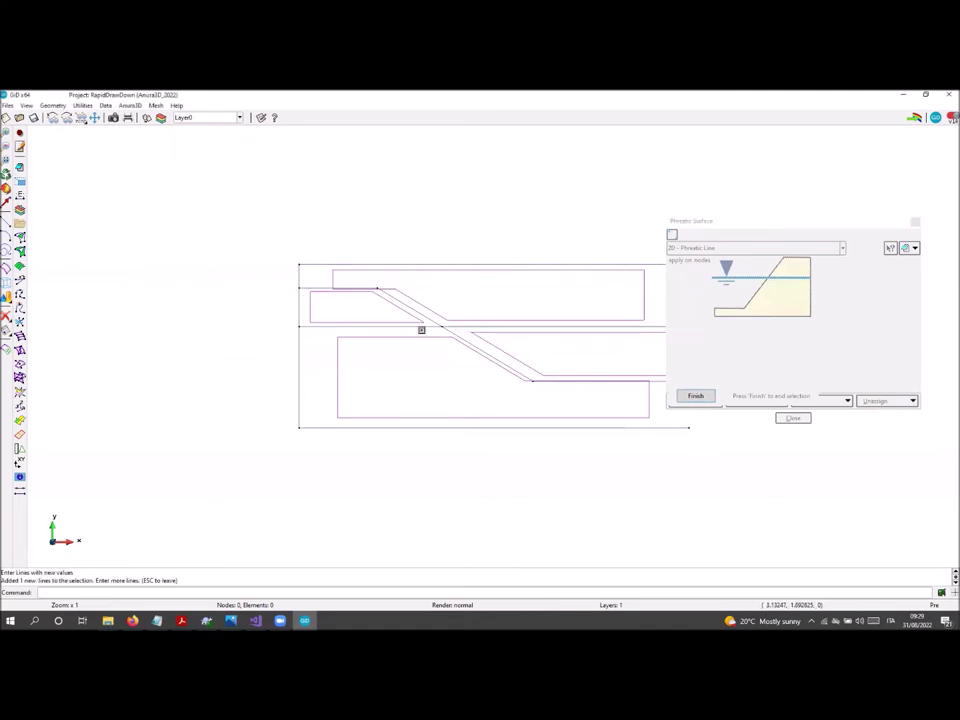
{"action": "left_click", "coordinate": [418, 326]}
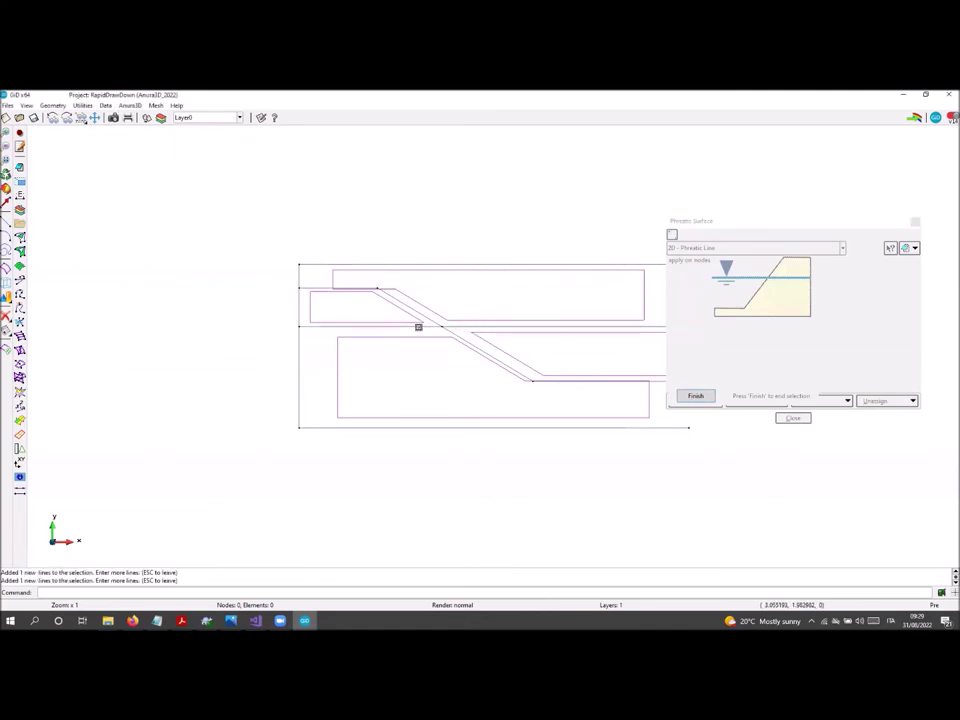
{"action": "left_click", "coordinate": [694, 396]}
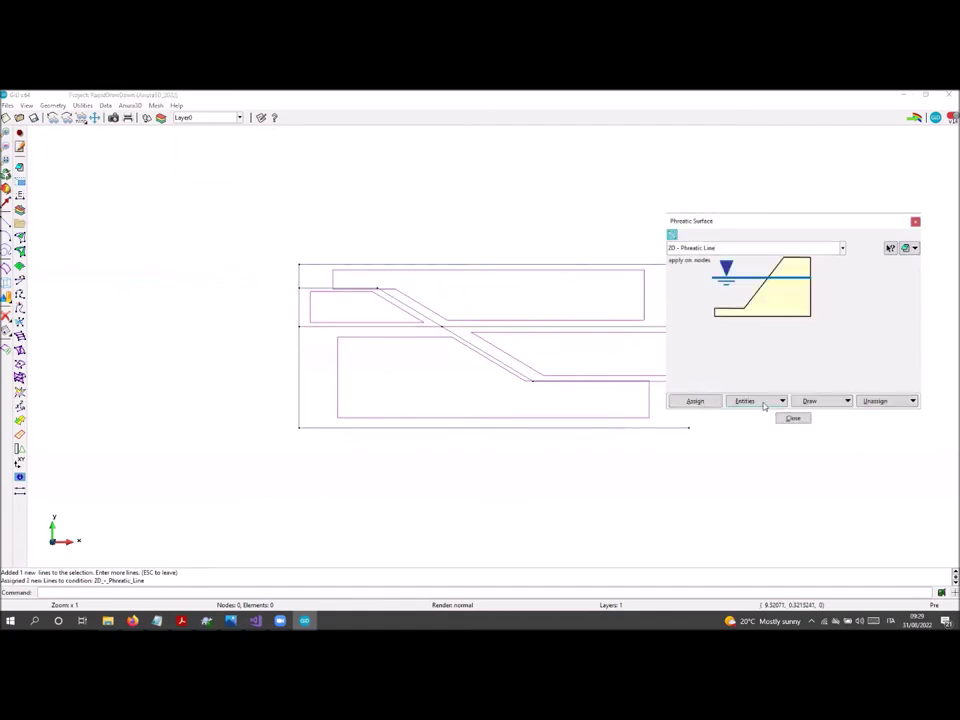
- Draw the phreatic line by colour to check its extent, close the phreatic surface settings and save the project
{"action": "left_click", "coordinate": [827, 403]}
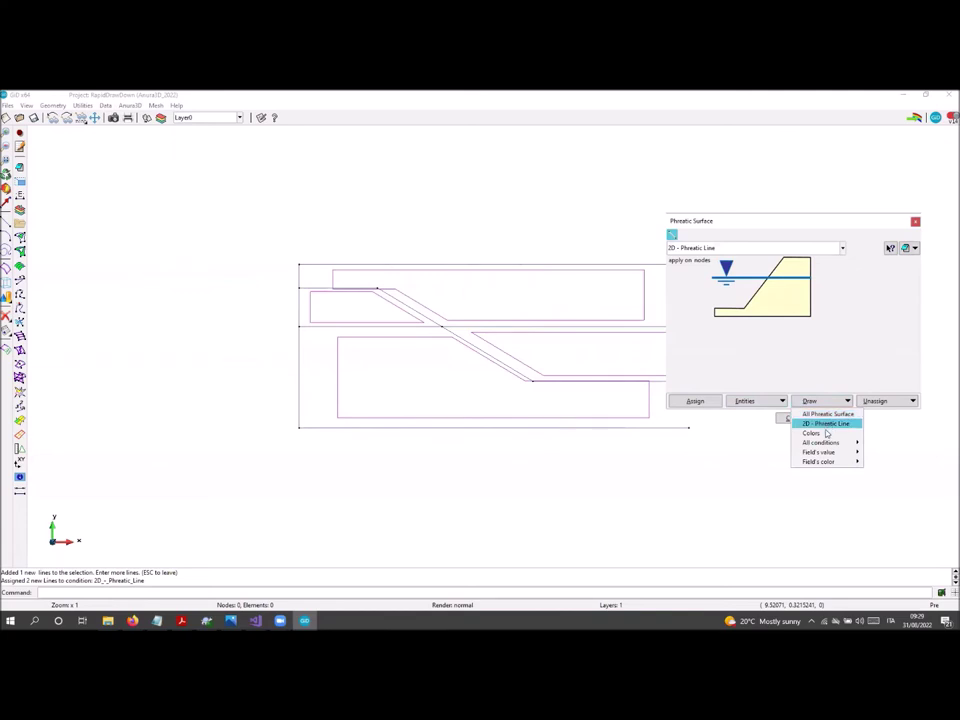
{"action": "left_click", "coordinate": [825, 434]}
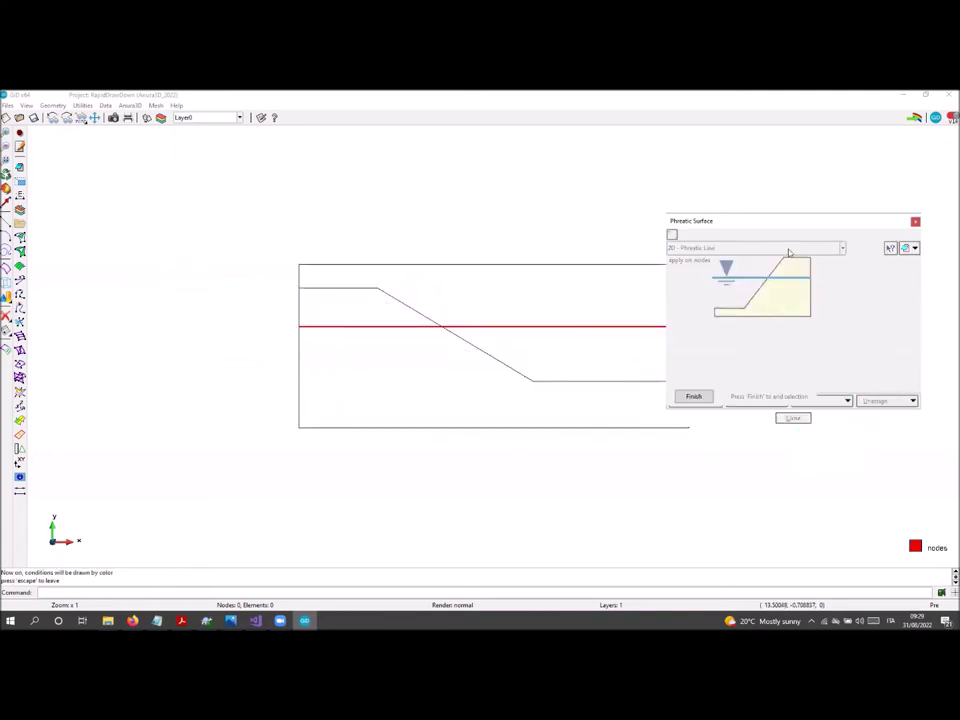
{"action": "left_click_drag", "start_coordinate": [806, 224], "coordinate": [812, 223]}
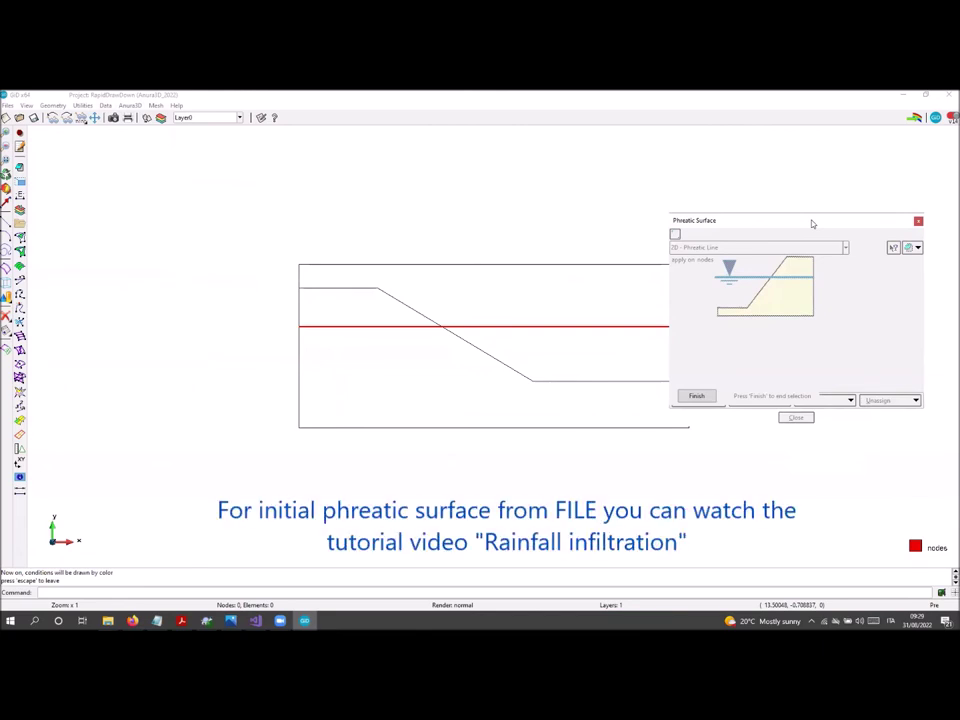
{"action": "left_click_drag", "start_coordinate": [812, 223], "coordinate": [772, 183]}
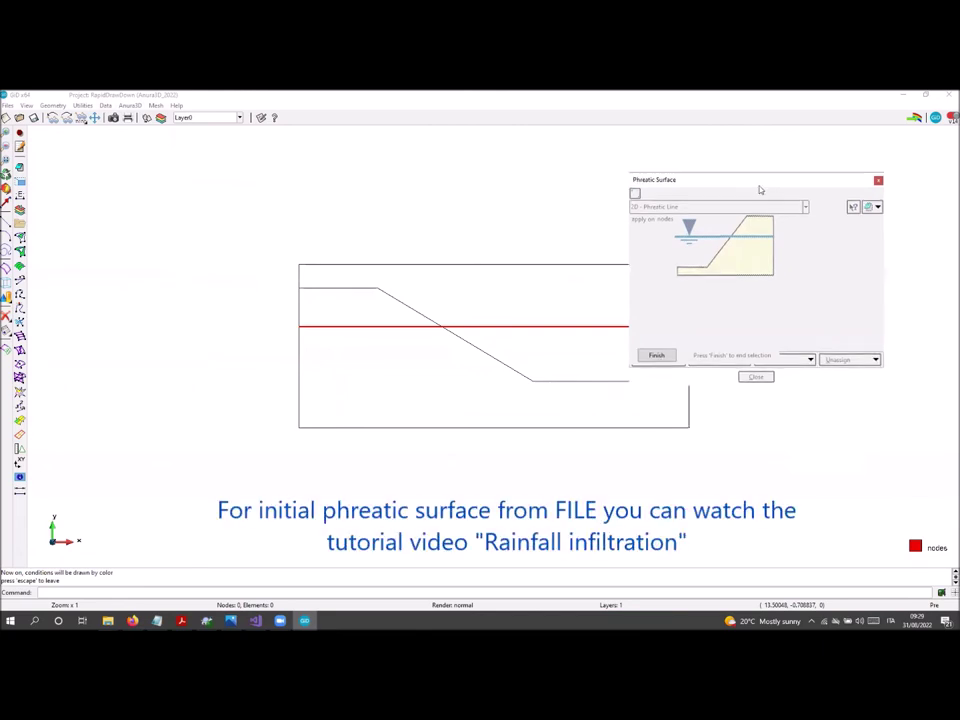
{"action": "left_click", "coordinate": [671, 360]}
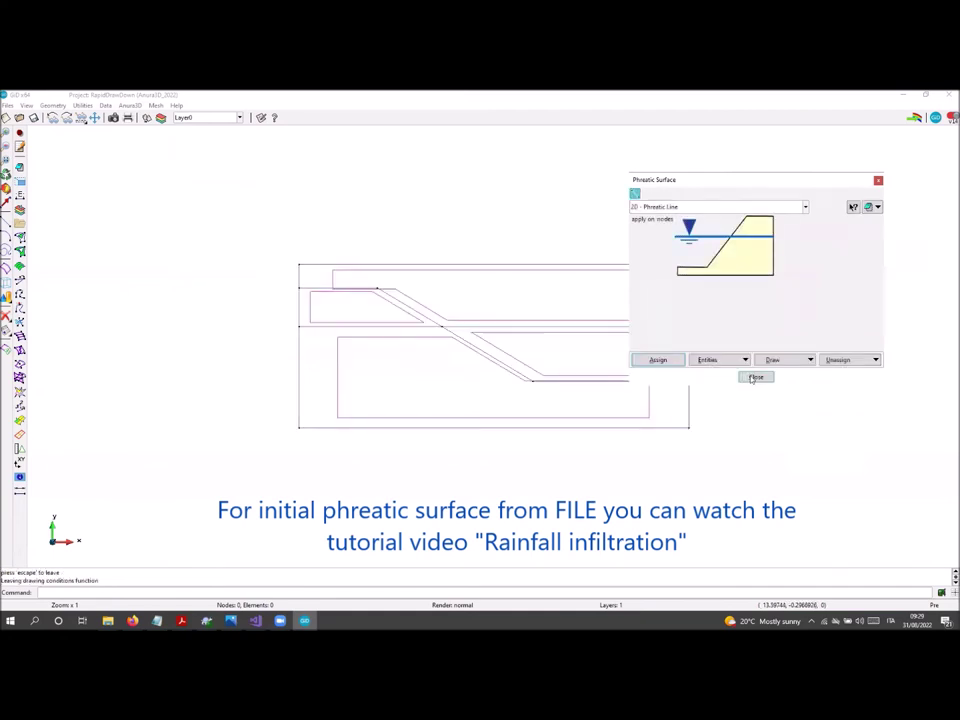
{"action": "left_click", "coordinate": [754, 377]}
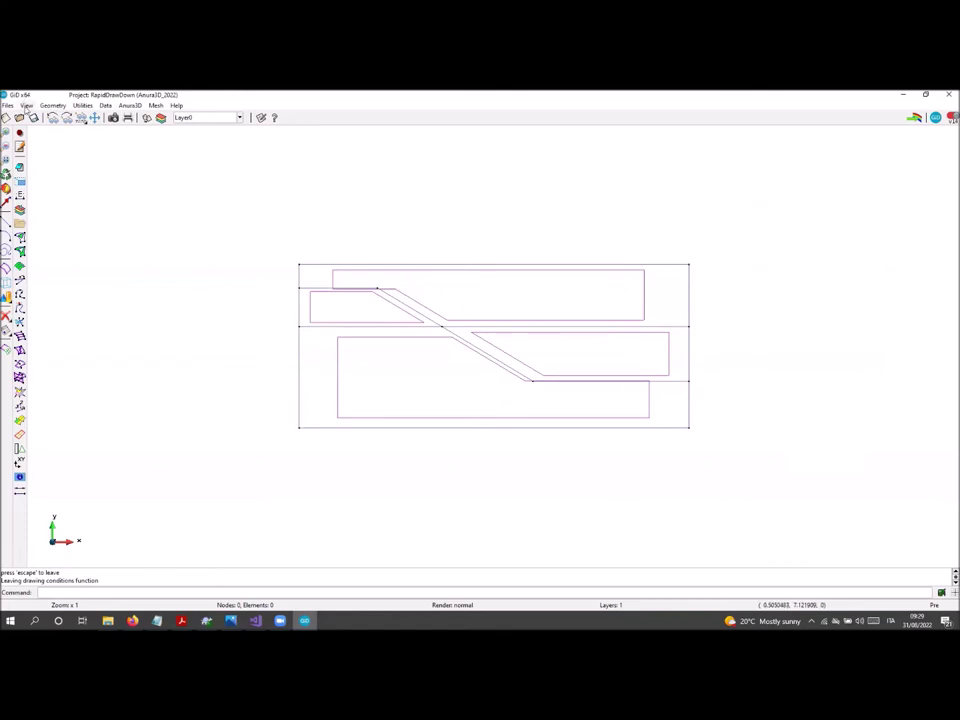
{"action": "key", "text": "ctrl+s"}
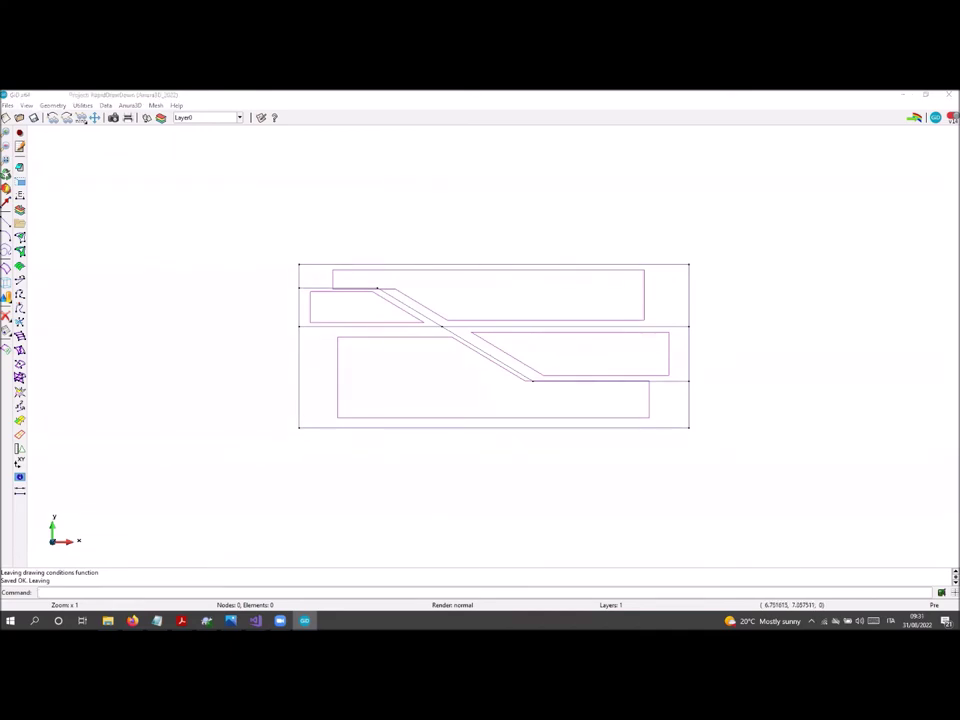
- Assign the Hydraulic Head boundary condition with x- and y-min coordinates to the domain's lower-left corner point
{"action": "left_click", "coordinate": [129, 106]}
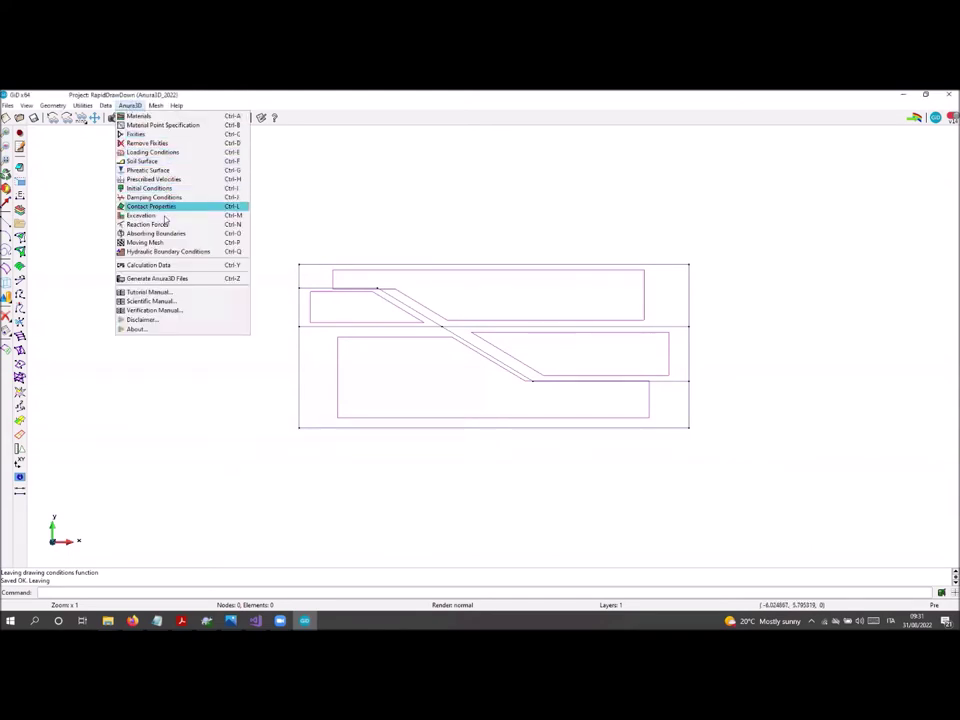
{"action": "left_click", "coordinate": [173, 252]}
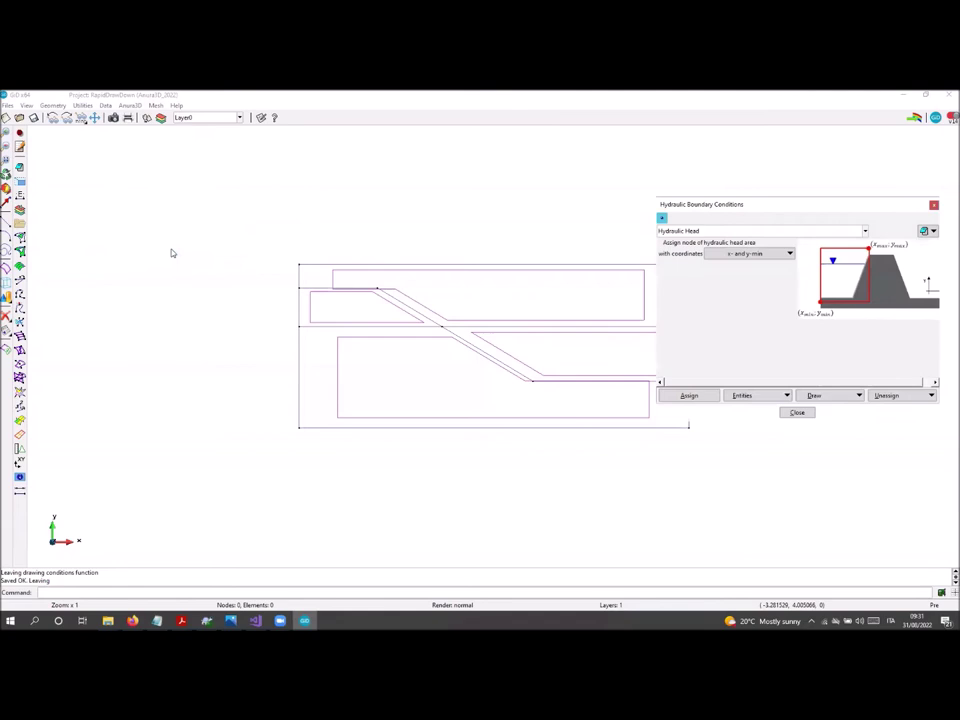
{"action": "left_click", "coordinate": [689, 396]}
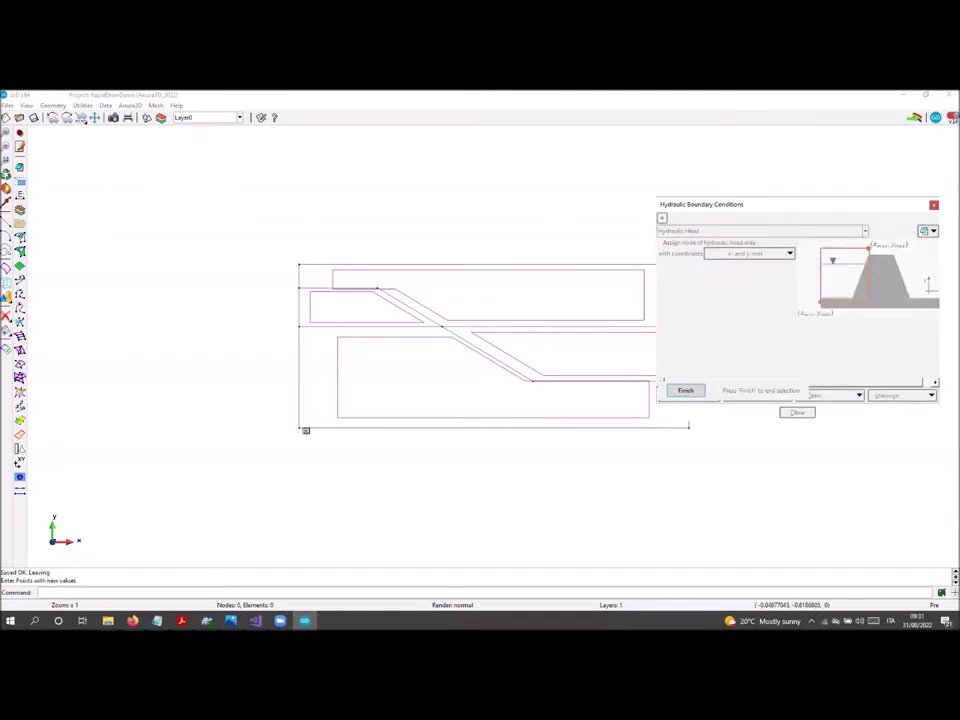
{"action": "left_click", "coordinate": [300, 430]}
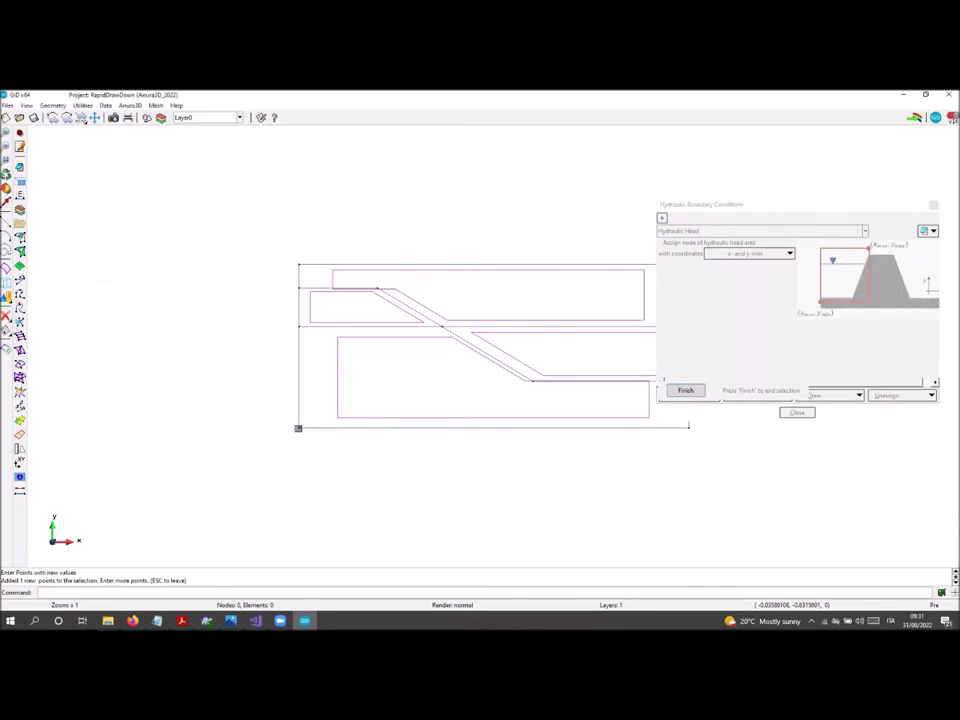
{"action": "left_click", "coordinate": [700, 391]}
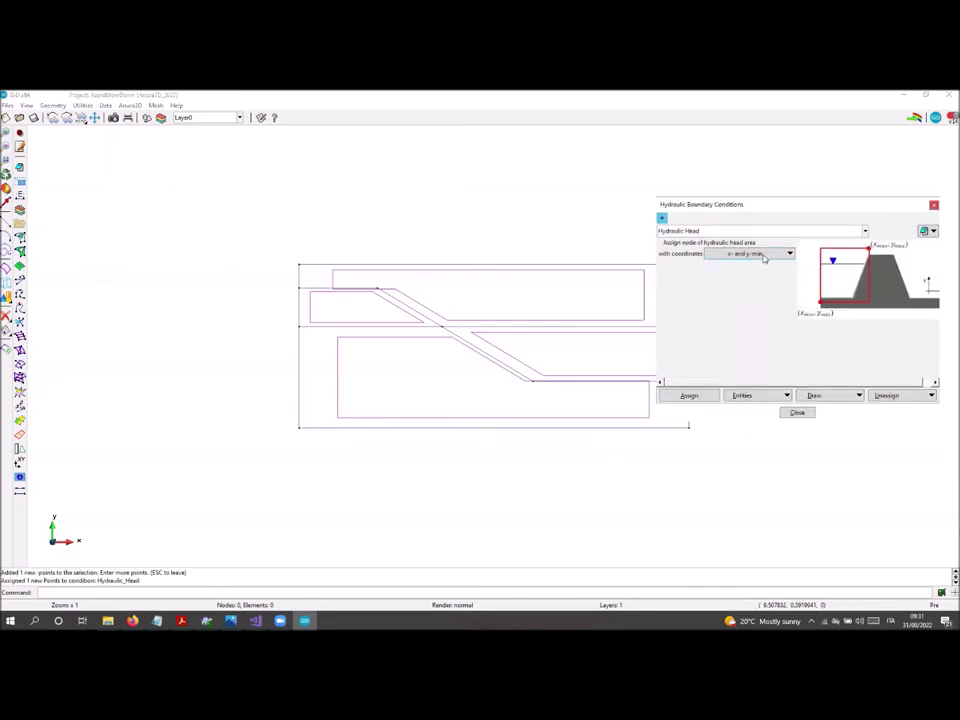
- Assign the Hydraulic Head boundary condition with x- and y-max coordinates to the domain's upper-right corner point
{"action": "left_click", "coordinate": [764, 255]}
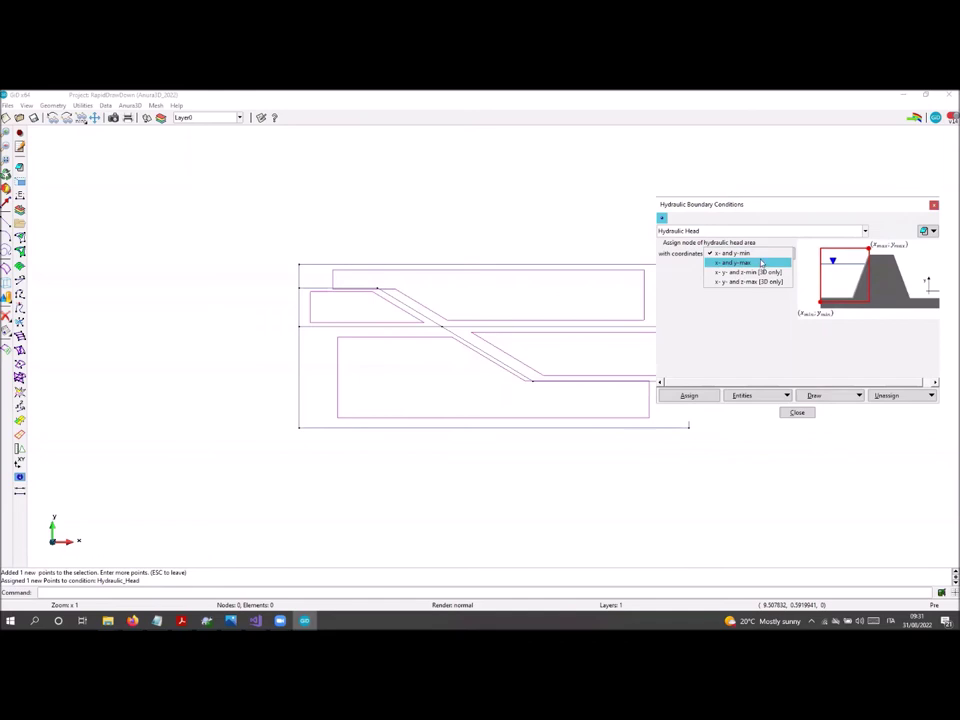
{"action": "left_click", "coordinate": [761, 263]}
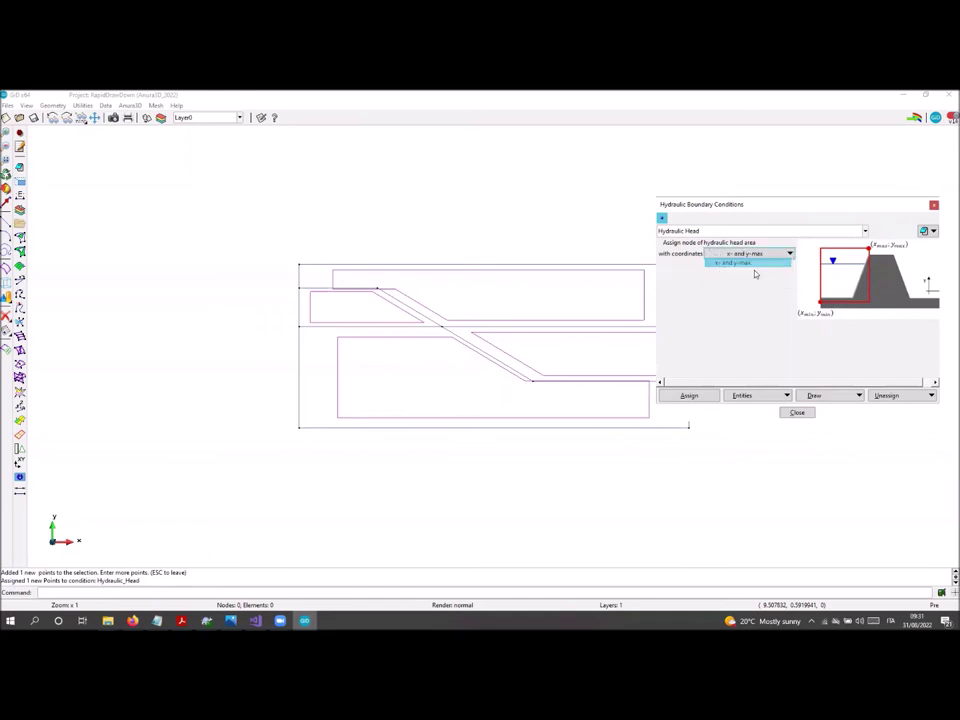
{"action": "left_click", "coordinate": [692, 396]}
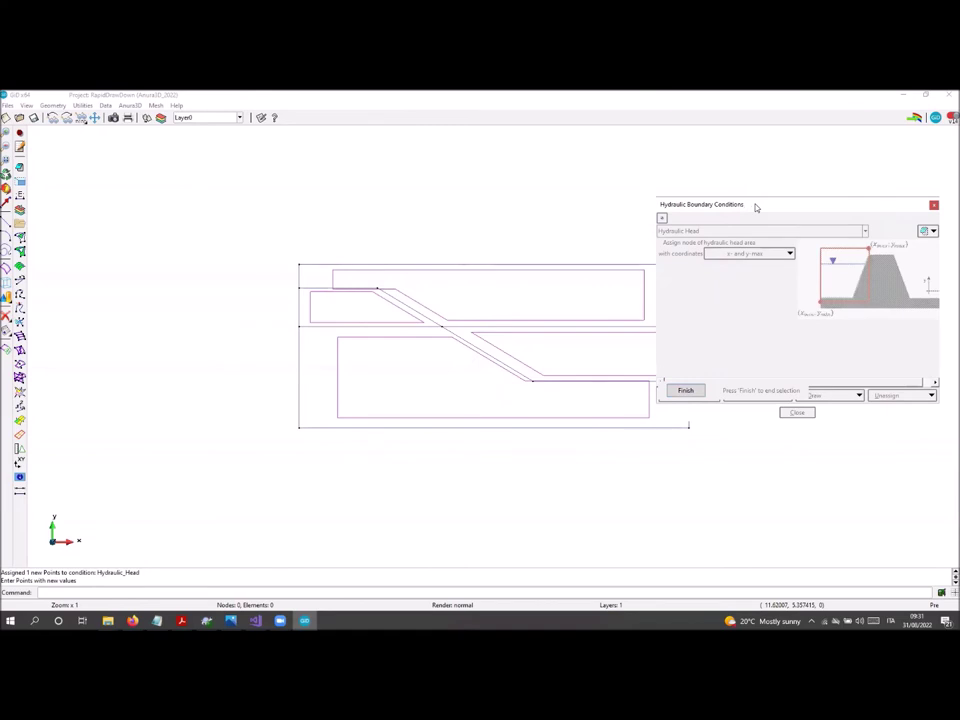
{"action": "left_click_drag", "start_coordinate": [756, 207], "coordinate": [804, 209]}
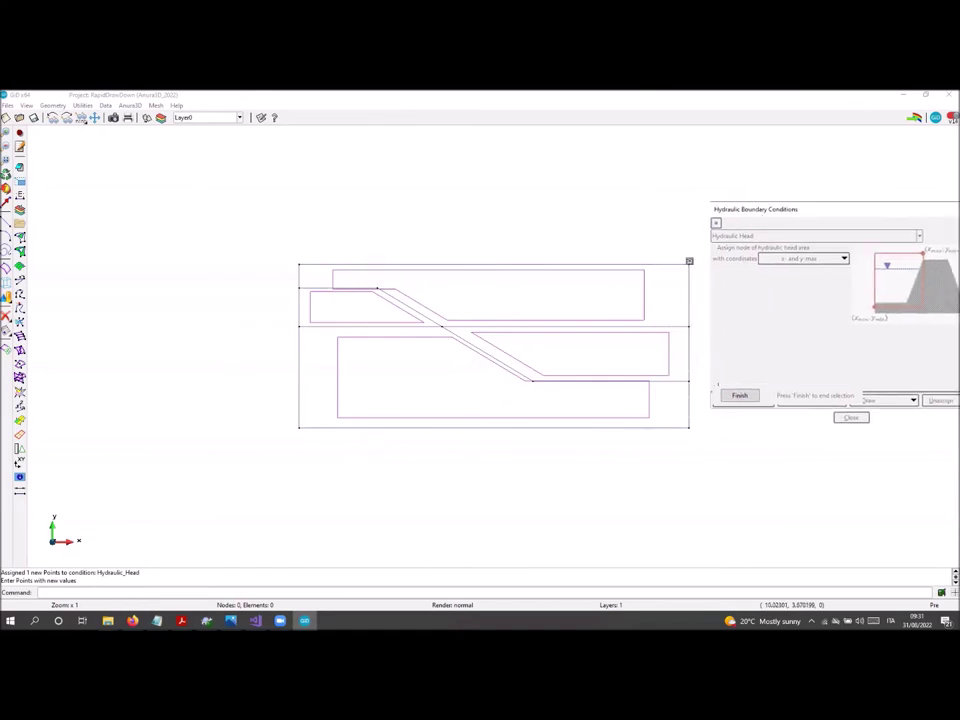
{"action": "left_click", "coordinate": [689, 262]}
{"action": "left_click", "coordinate": [739, 395]}
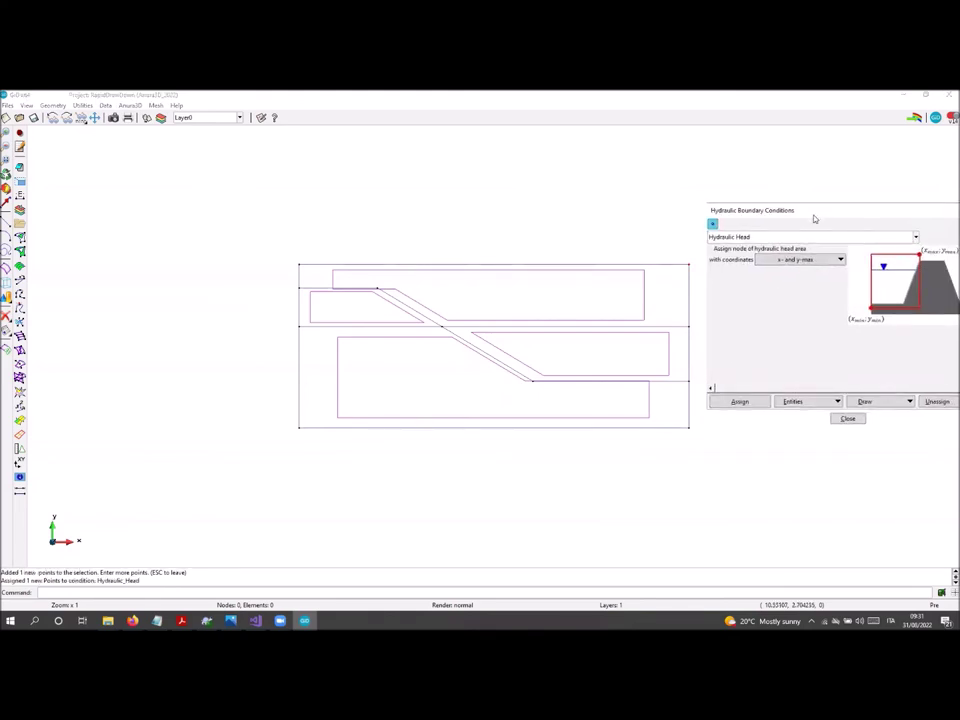
- Draw the Hydraulic Head conditions by colour to check the assigned corner points, then end the display
{"action": "left_click_drag", "start_coordinate": [814, 219], "coordinate": [611, 346]}
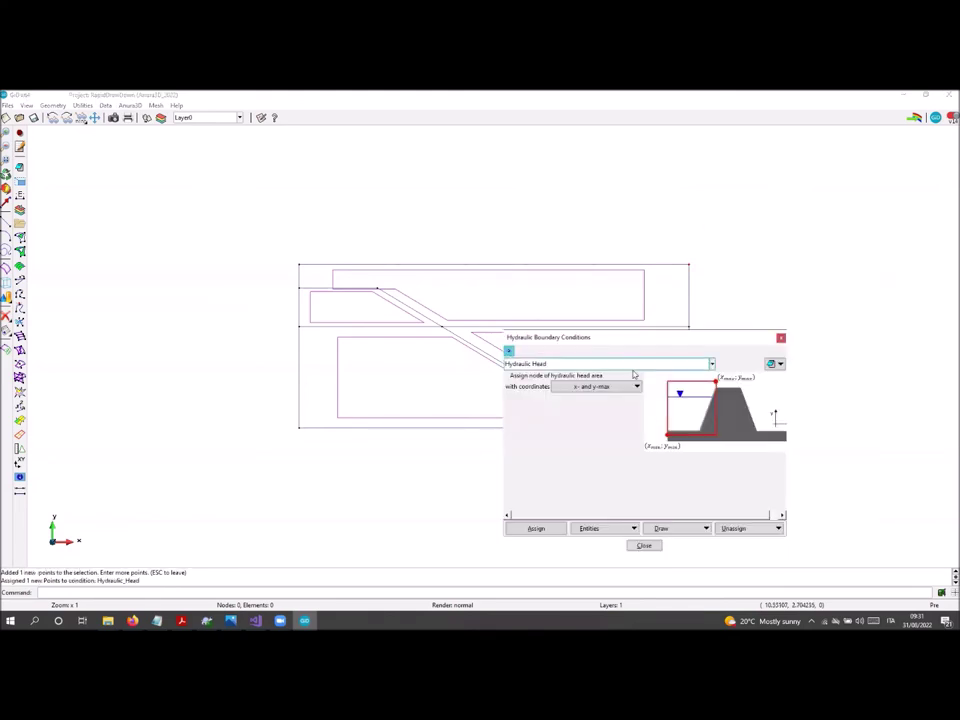
{"action": "left_click", "coordinate": [669, 529]}
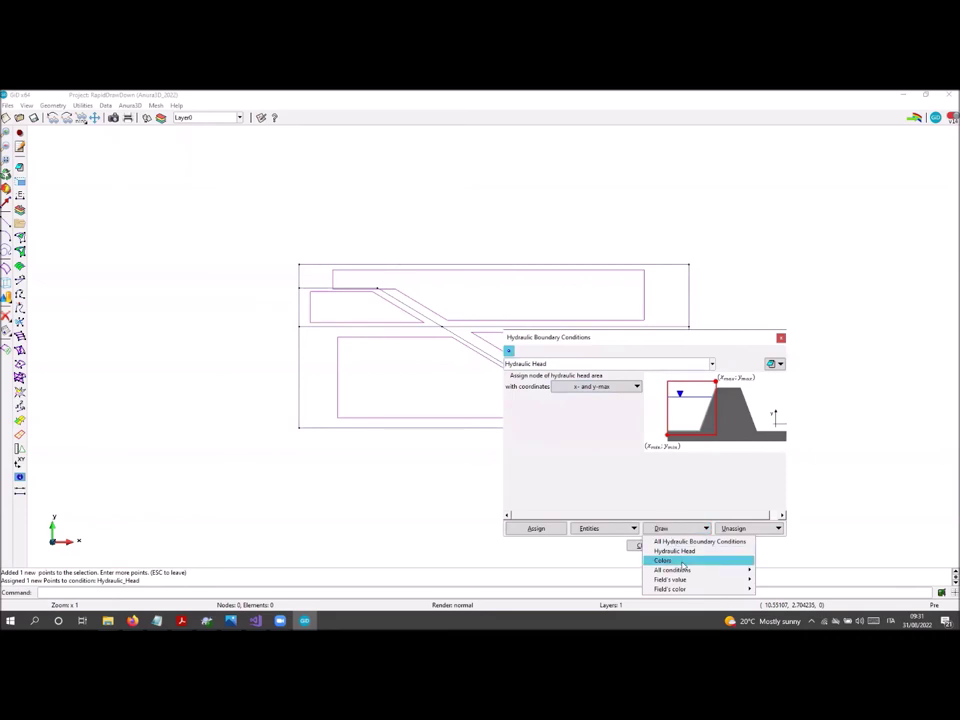
{"action": "left_click", "coordinate": [682, 562]}
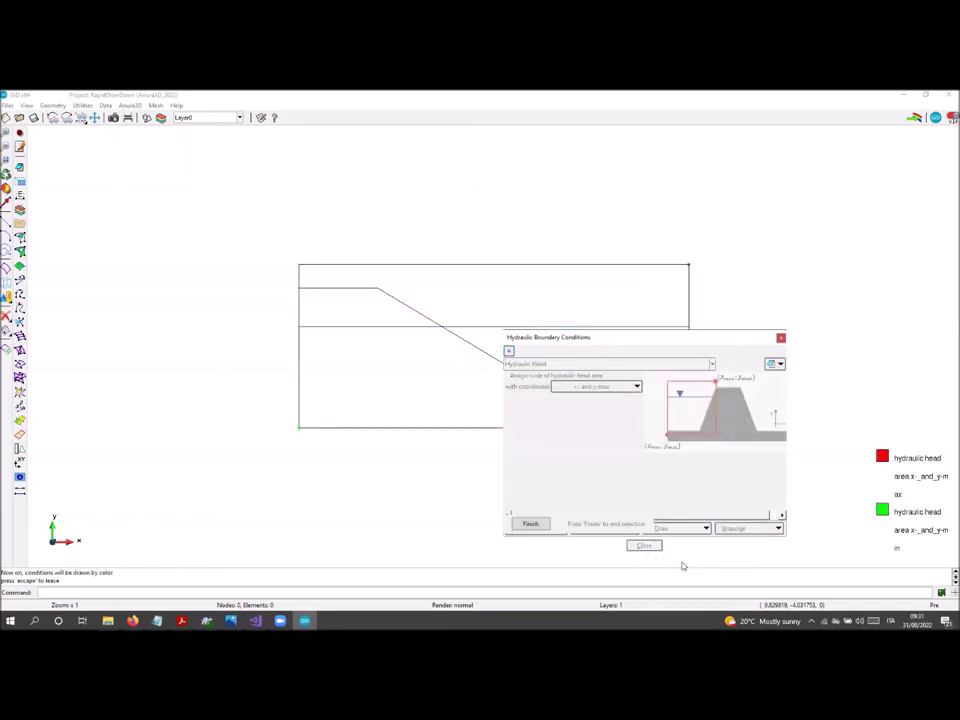
{"action": "left_click", "coordinate": [533, 526]}
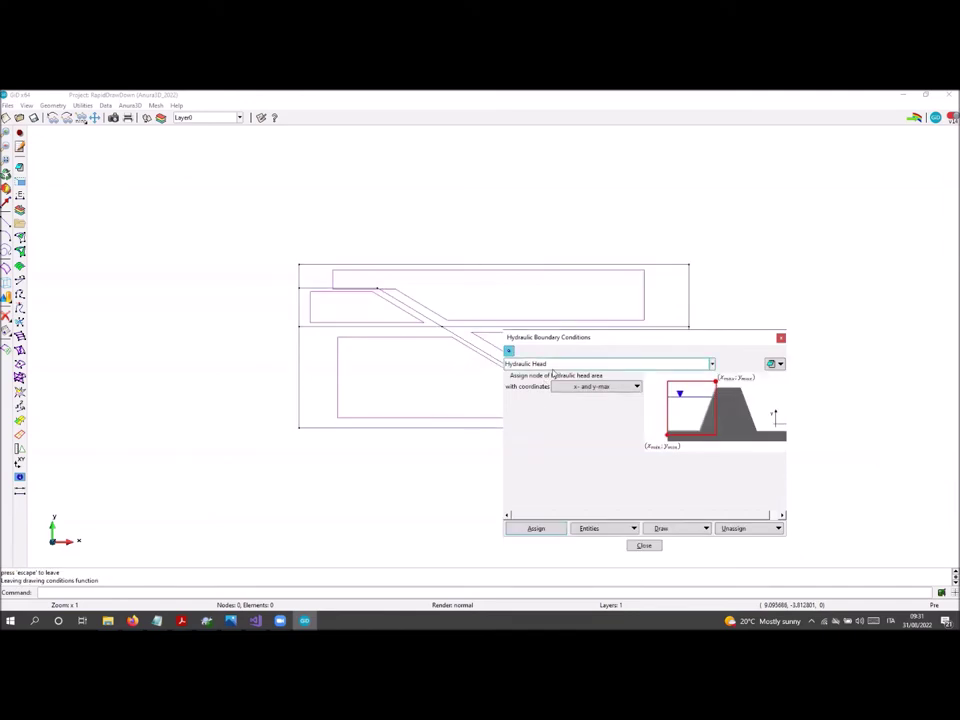
- Assign the Seepage Face boundary condition with x- and y-min coordinates to the domain's lower-left corner point
{"action": "left_click", "coordinate": [563, 364]}
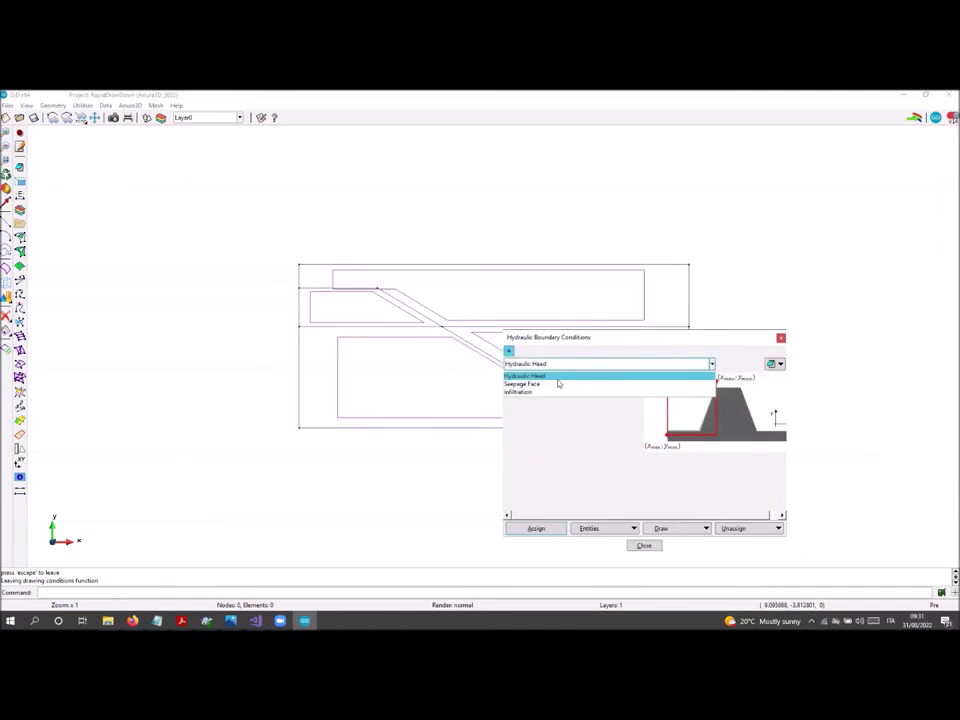
{"action": "left_click", "coordinate": [561, 385]}
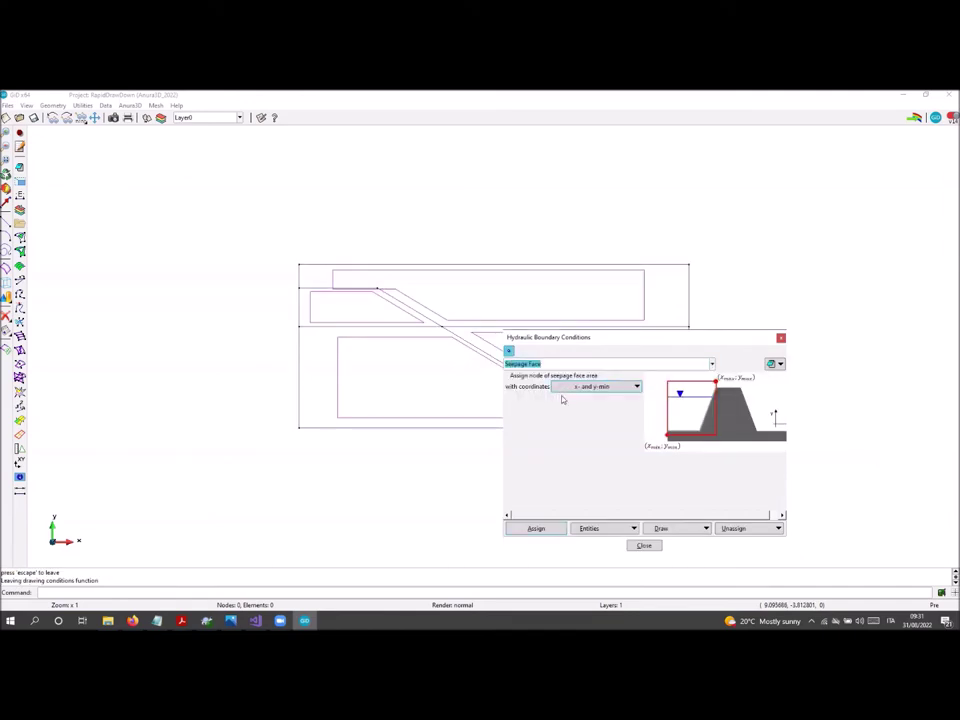
{"action": "left_click", "coordinate": [534, 529]}
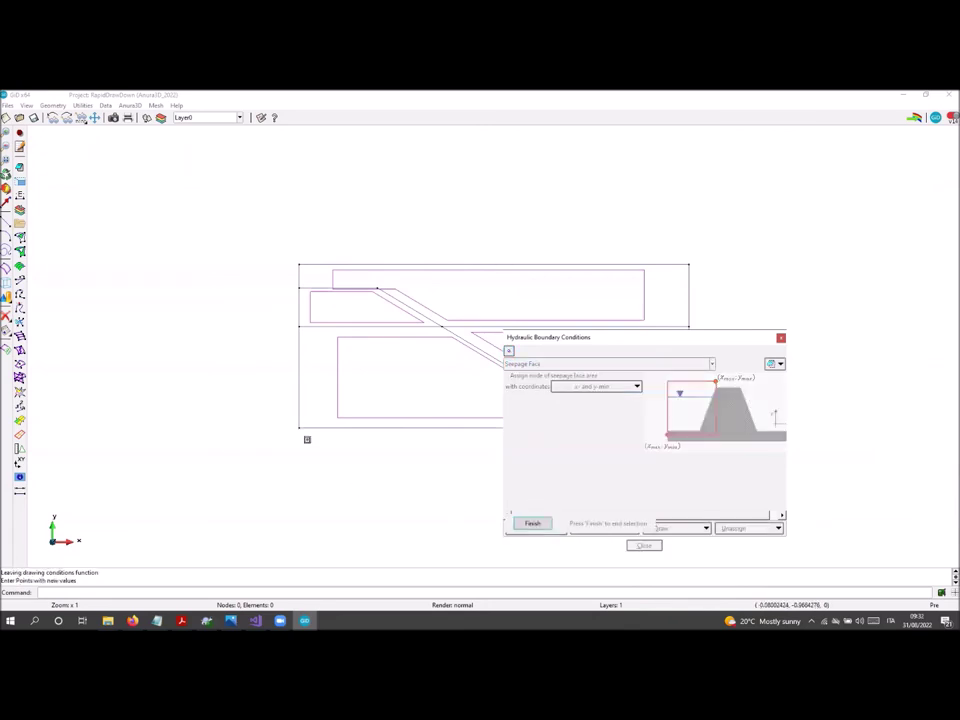
{"action": "left_click", "coordinate": [300, 428]}
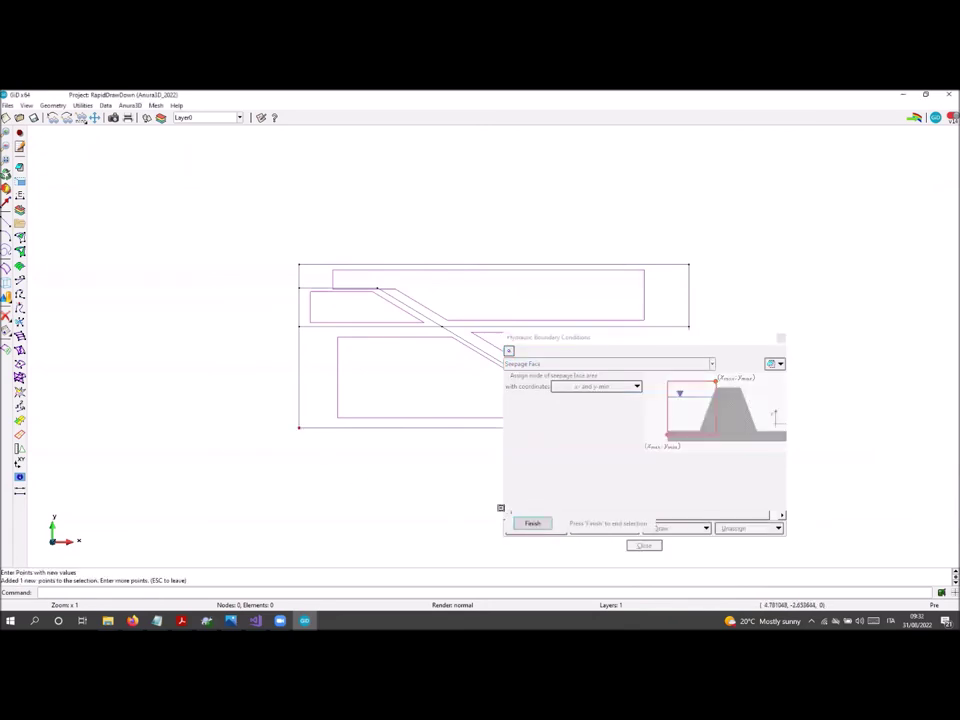
{"action": "left_click", "coordinate": [532, 523]}
- Assign the Seepage Face boundary condition with x- and y-max coordinates to the domain's upper-right corner point
{"action": "left_click", "coordinate": [598, 386]}
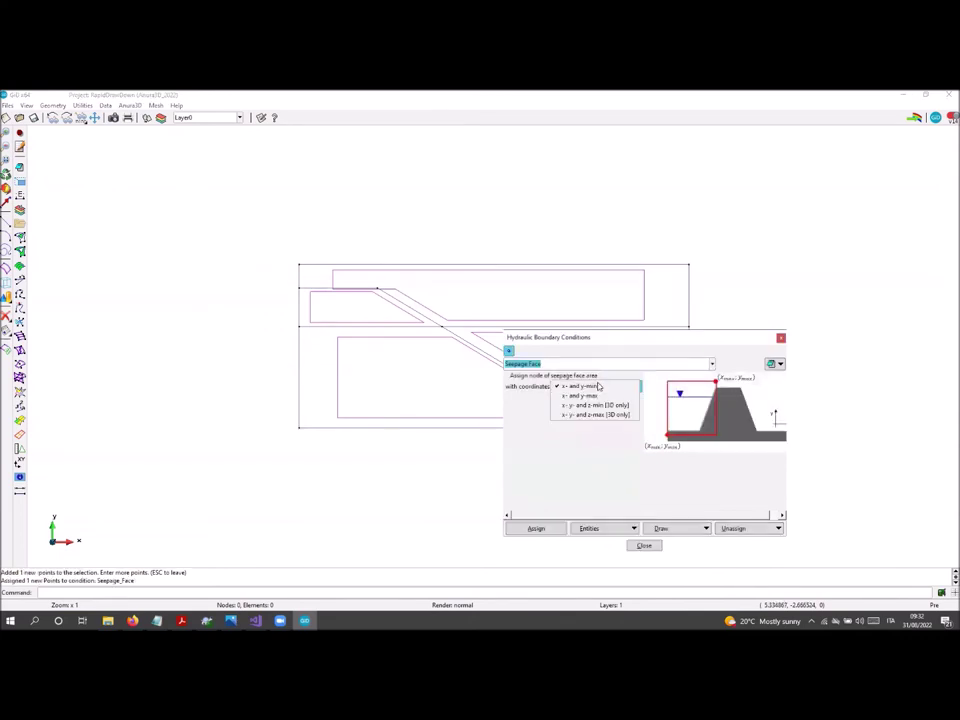
{"action": "left_click", "coordinate": [592, 394]}
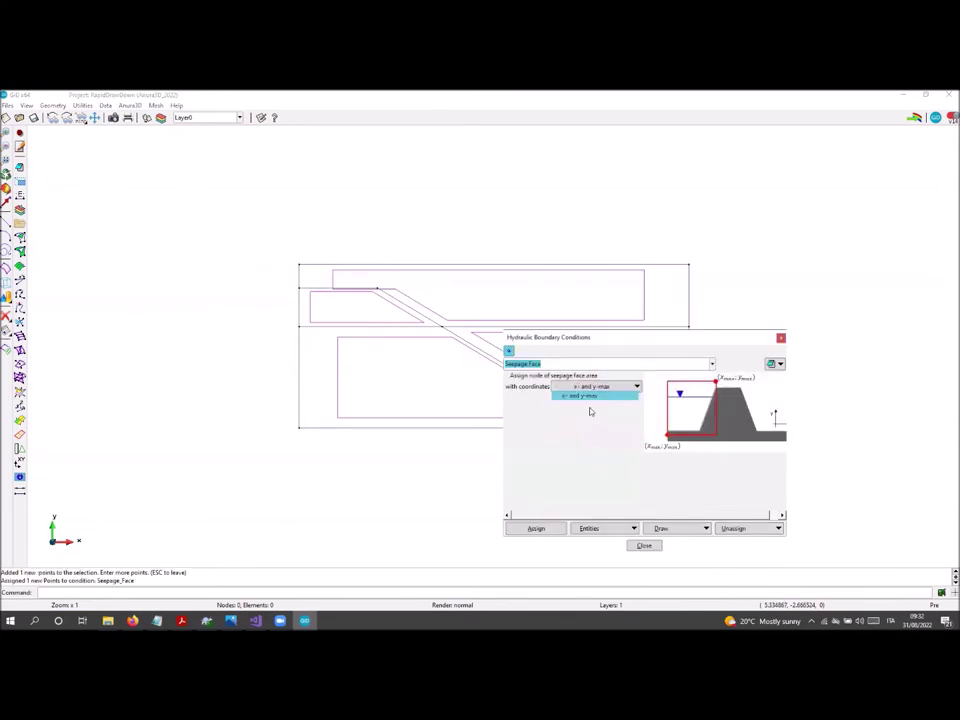
{"action": "left_click", "coordinate": [538, 529]}
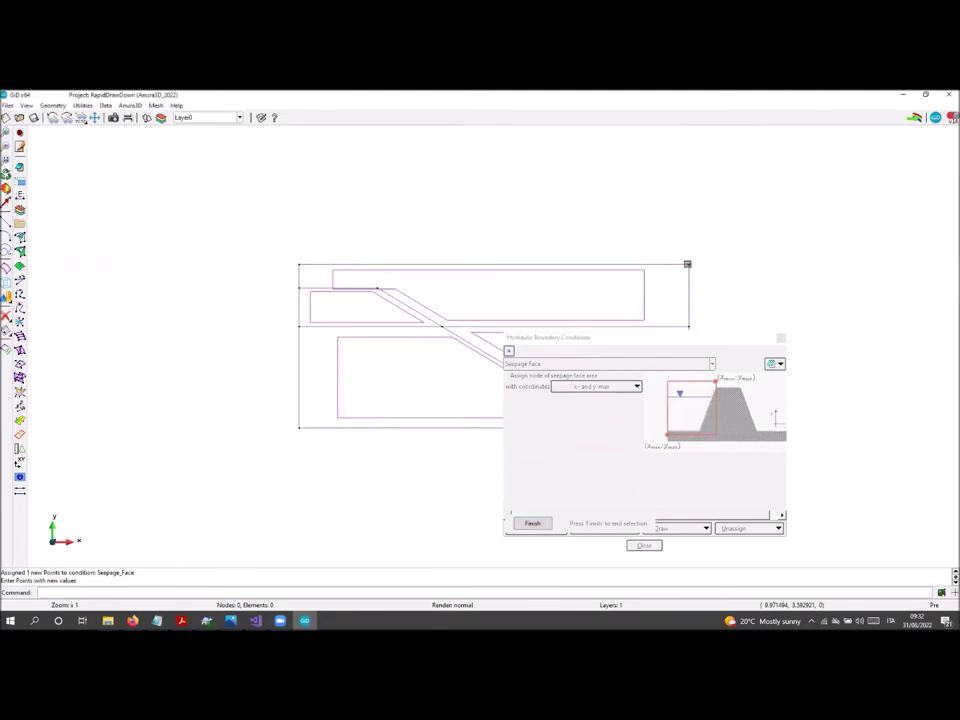
{"action": "left_click", "coordinate": [687, 264]}
{"action": "left_click", "coordinate": [537, 523]}
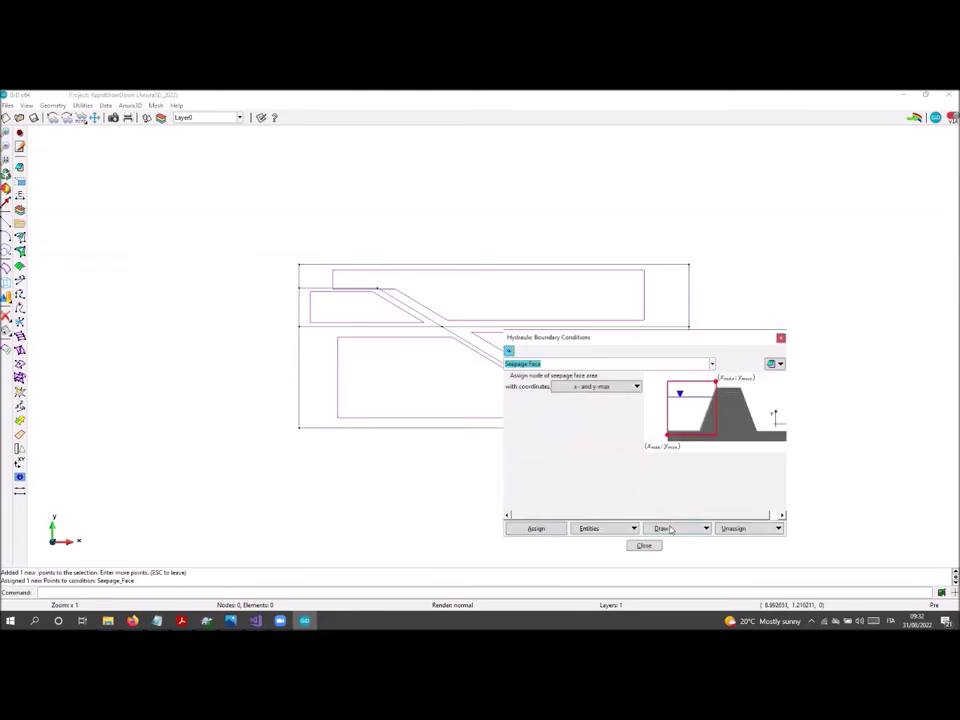
- Draw the Seepage Face conditions by colour to check the assigned corner points, then end the display
{"action": "left_click", "coordinate": [671, 529]}
{"action": "left_click", "coordinate": [675, 561]}
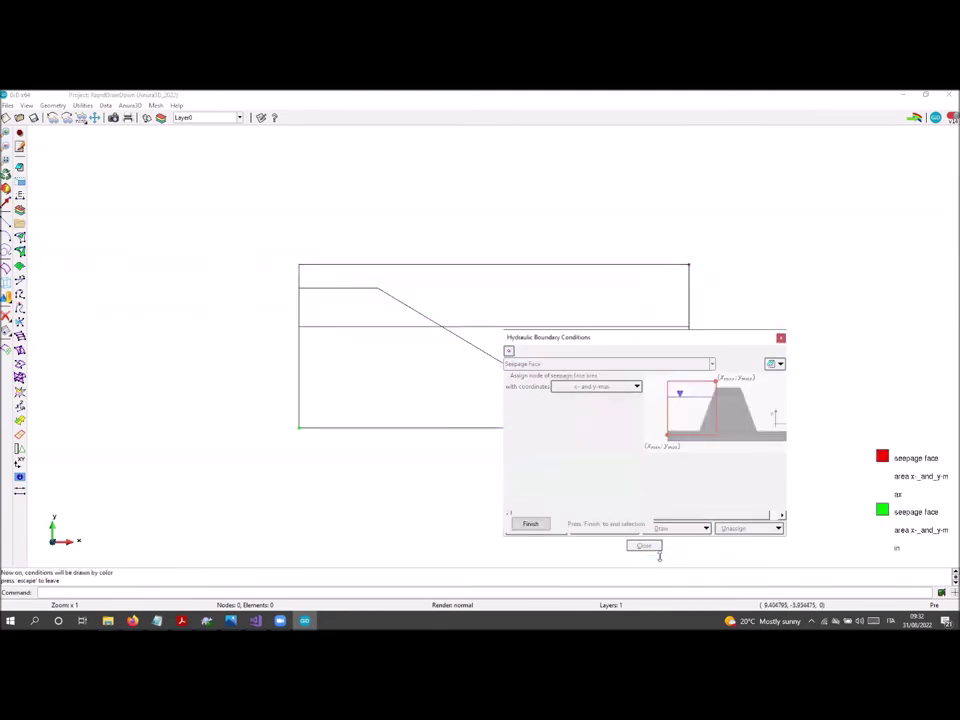
{"action": "left_click", "coordinate": [546, 528]}
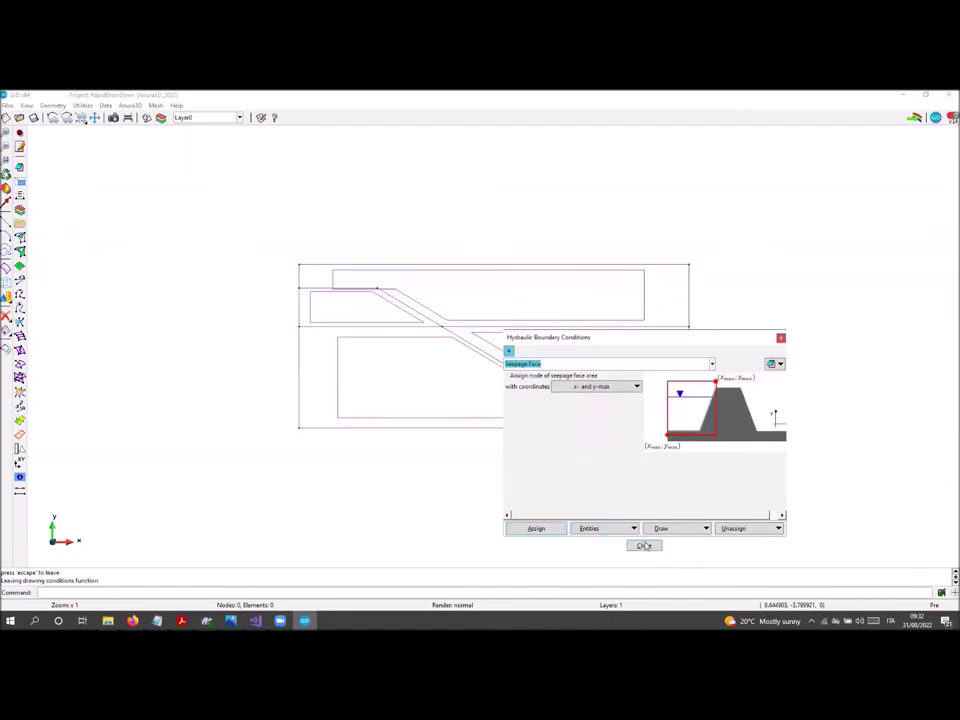
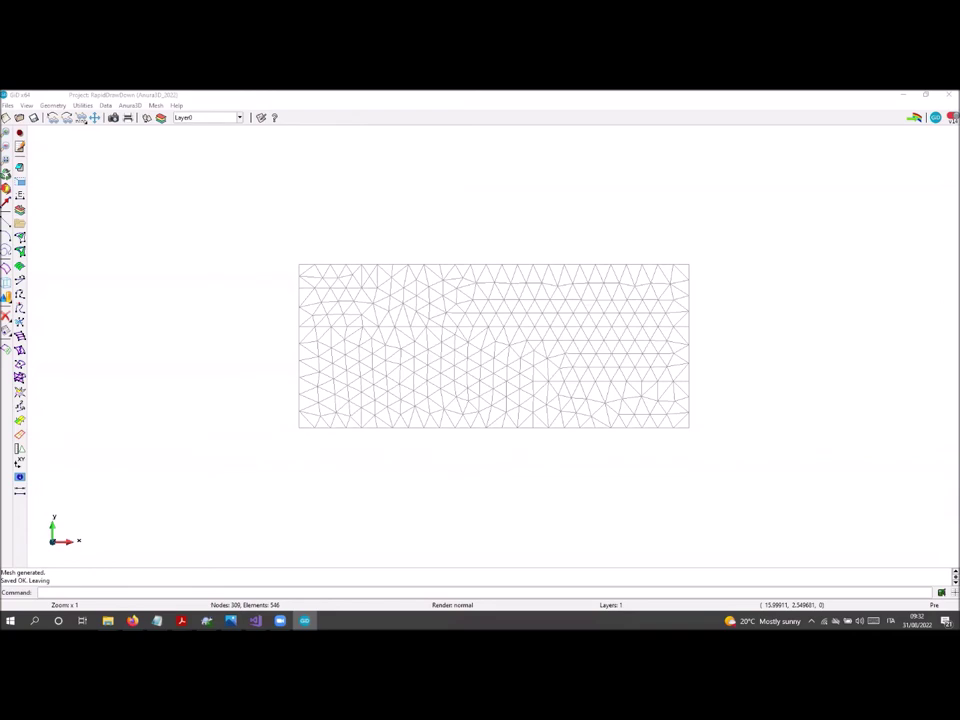
- Open the calculation data and set the dimension to 2D - plane strain
{"action": "left_click", "coordinate": [130, 105]}
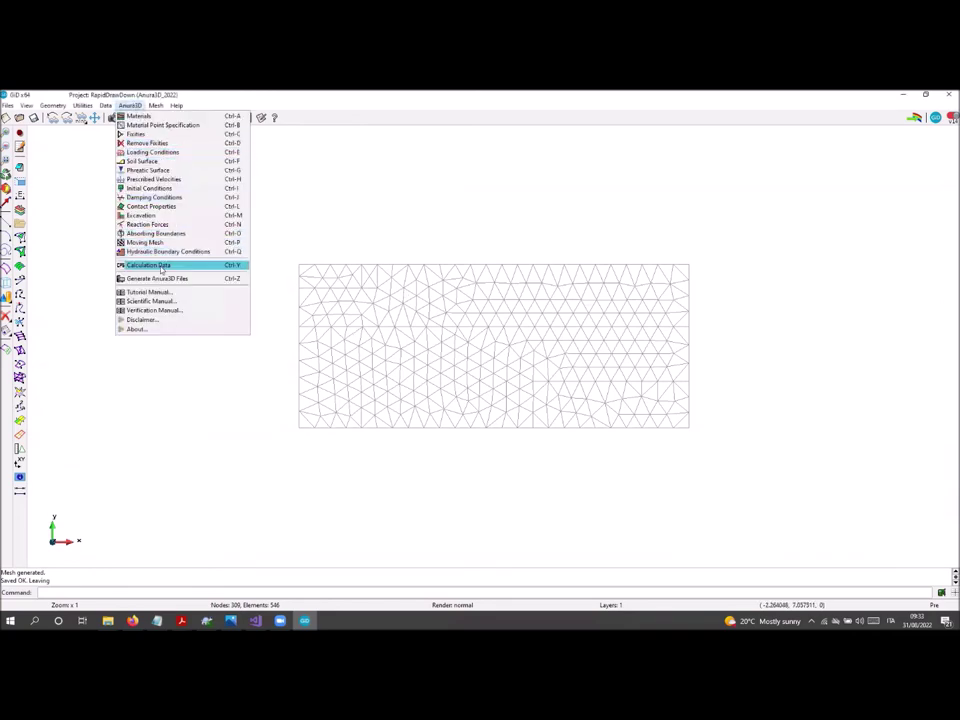
{"action": "left_click", "coordinate": [160, 266]}
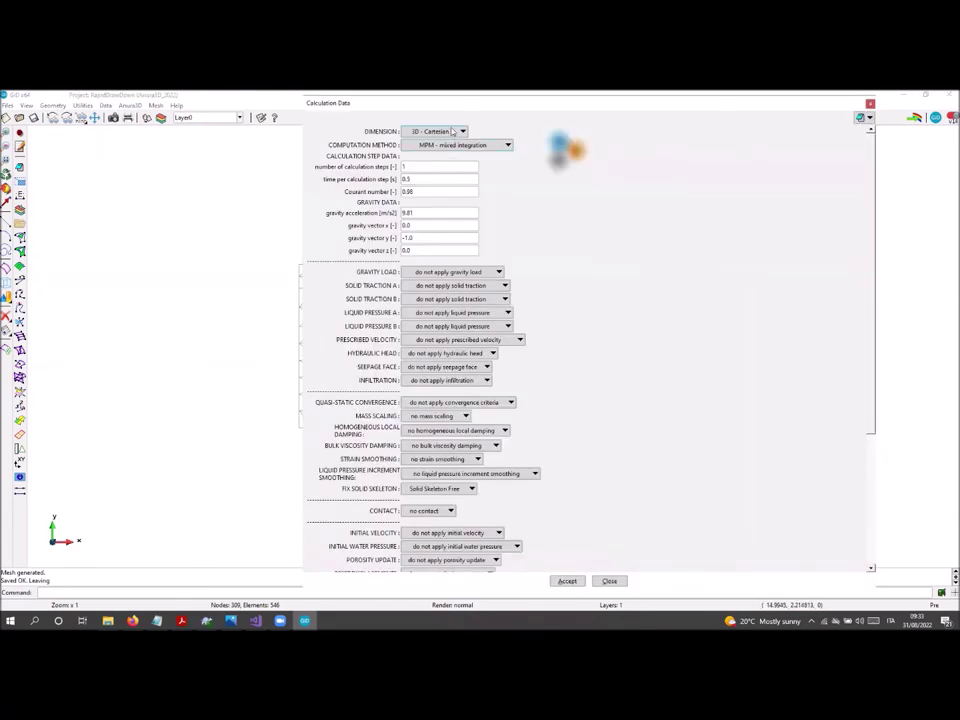
{"action": "left_click", "coordinate": [452, 131]}
{"action": "left_click", "coordinate": [445, 139]}
{"action": "left_click", "coordinate": [422, 189]}
{"action": "left_click", "coordinate": [424, 214]}
- Apply the gravity load stepwise with an initial gravity multiplier of 1.0
{"action": "left_click", "coordinate": [499, 272]}
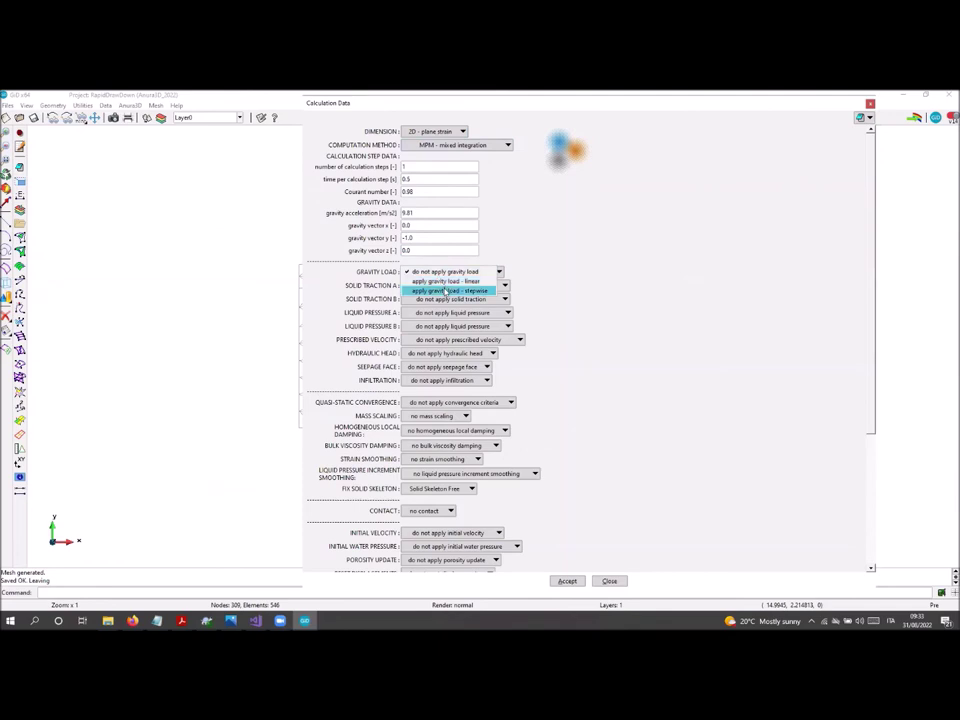
{"action": "left_click", "coordinate": [446, 290]}
{"action": "double_click", "coordinate": [404, 285]}
{"action": "type", "text": "0"}
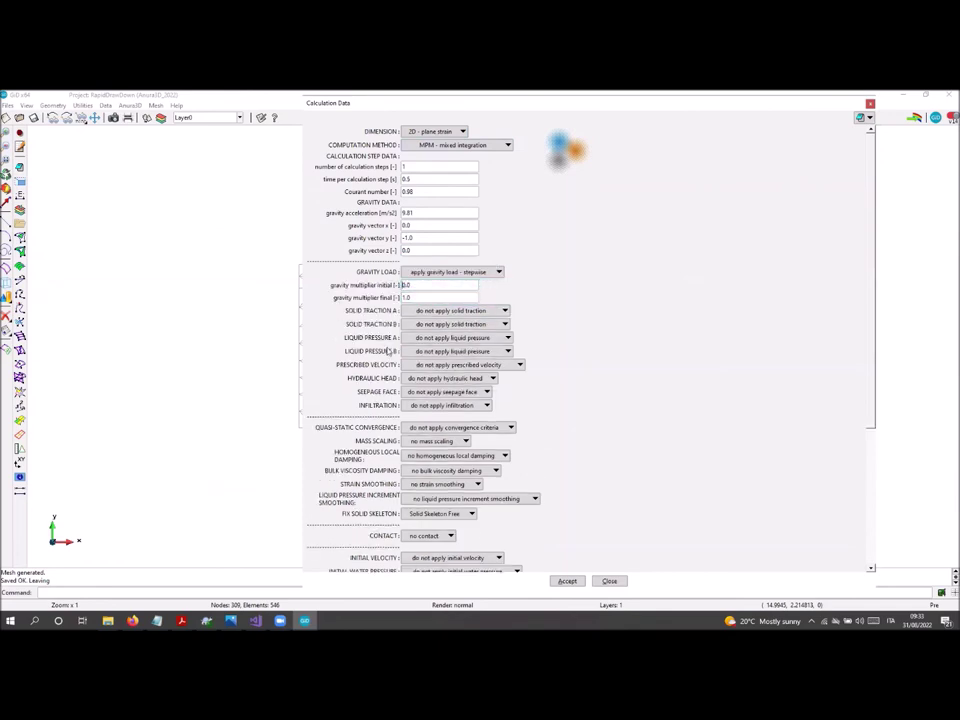
{"action": "key", "text": "ctrl+z"}
- Enable the hydraulic head and seepage face conditions in the calculation data
{"action": "left_click", "coordinate": [450, 378]}
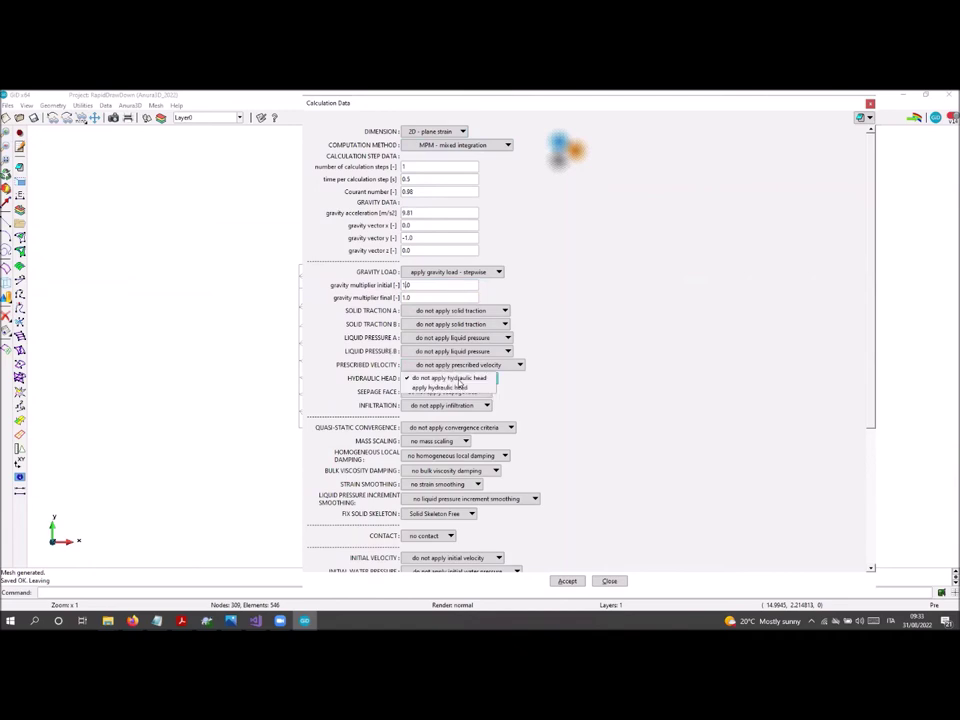
{"action": "left_click", "coordinate": [459, 388]}
{"action": "left_click", "coordinate": [455, 392]}
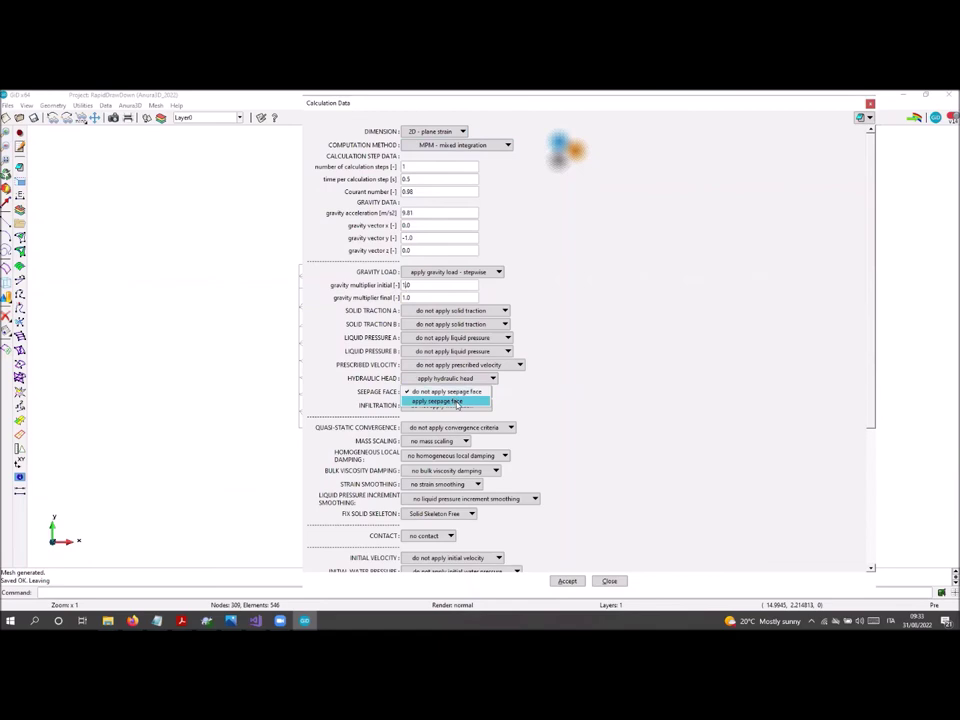
{"action": "left_click", "coordinate": [457, 402]}
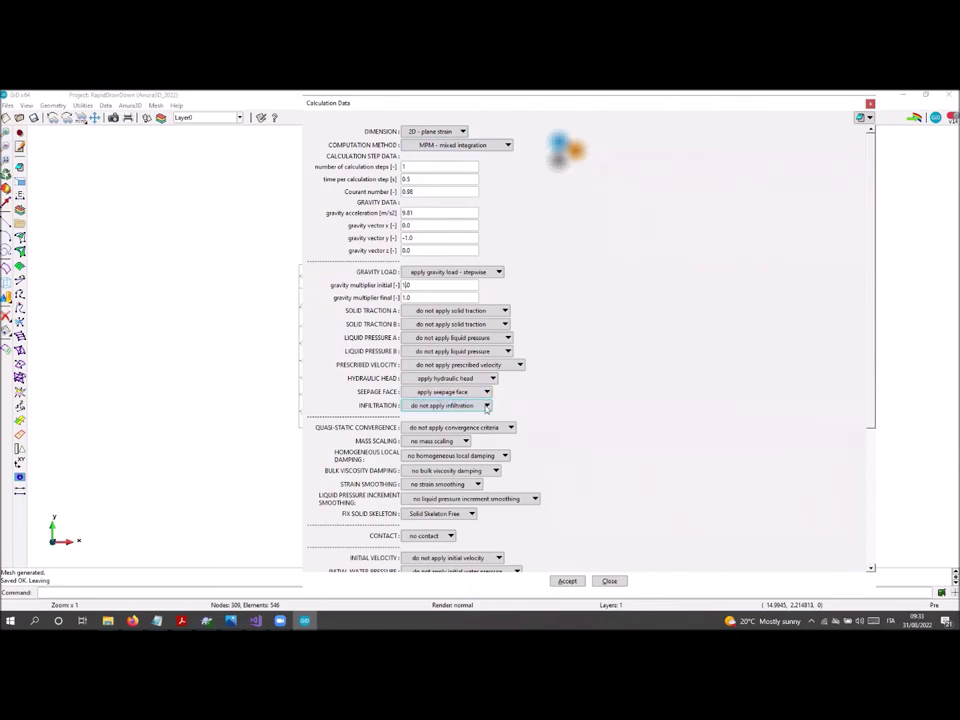
- Apply the quasi-static convergence criteria and set the maximum time steps to 5000
{"action": "left_click", "coordinate": [490, 427]}
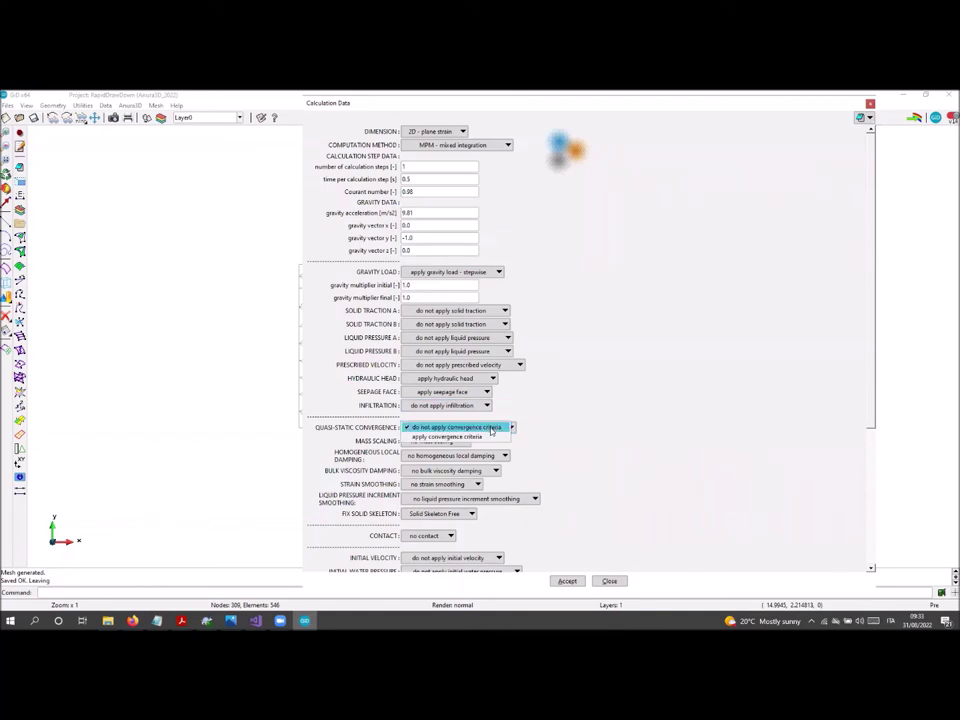
{"action": "left_click", "coordinate": [455, 438]}
{"action": "scroll", "coordinate": [872, 396], "scroll_direction": "down", "scroll_amount": 5}
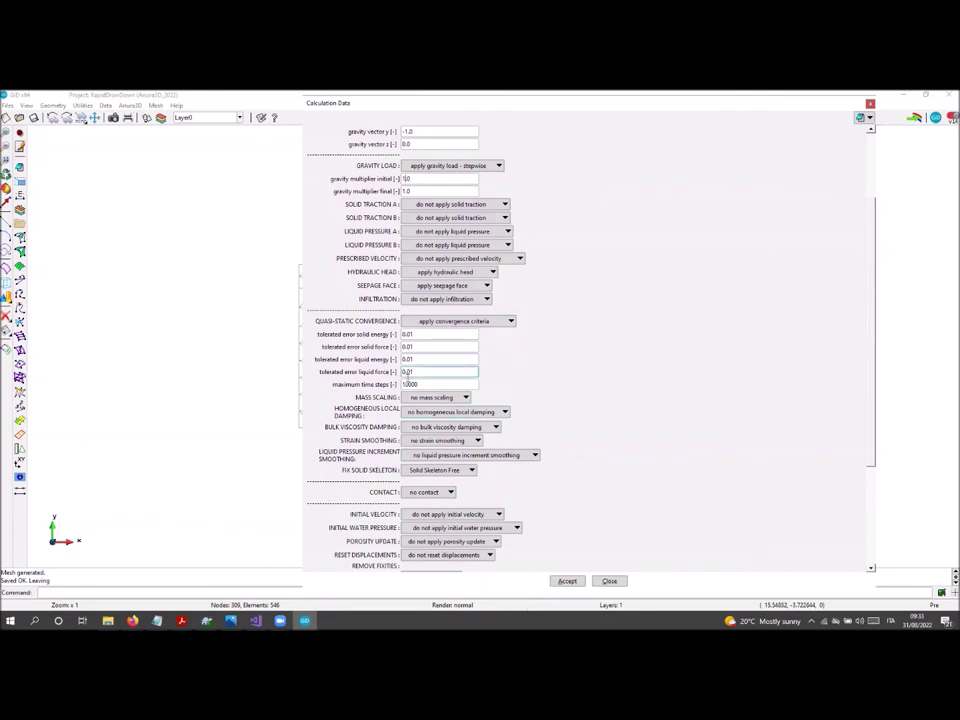
{"action": "double_click", "coordinate": [410, 384]}
{"action": "type", "text": "5000"}
- Apply mass scaling with a mass scaling factor of 80
{"action": "left_click", "coordinate": [432, 397]}
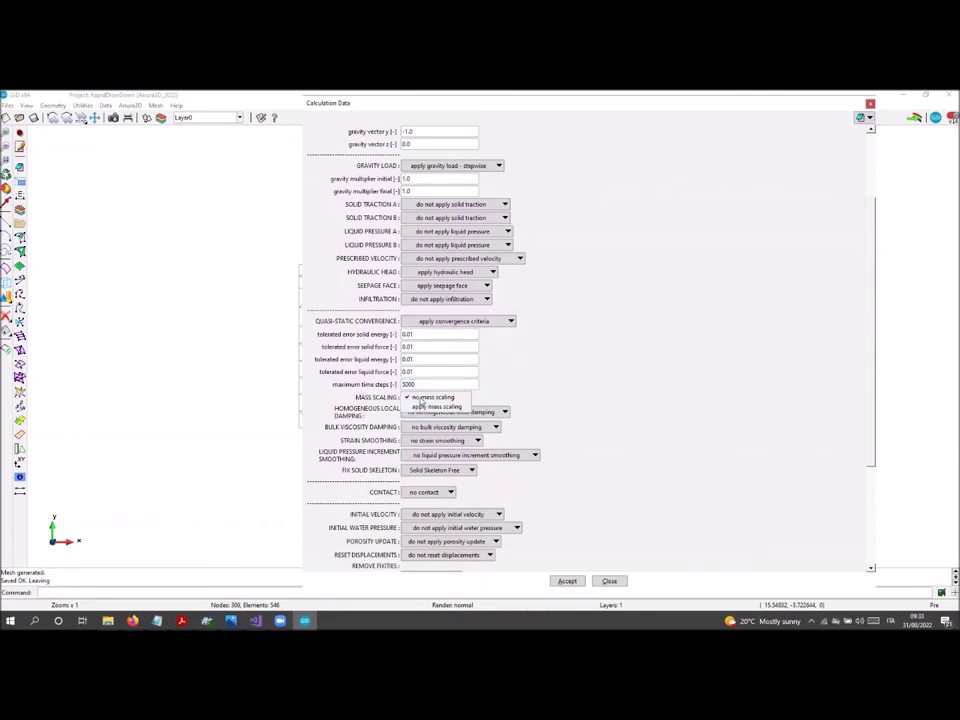
{"action": "left_click", "coordinate": [421, 406]}
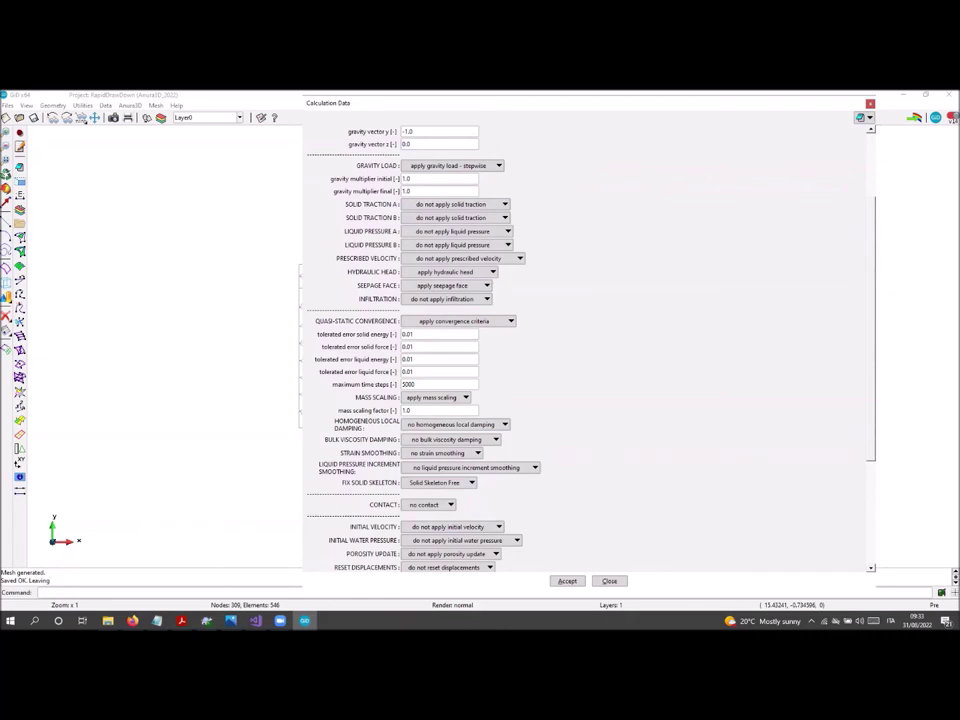
{"action": "key", "text": "Tab"}
{"action": "key", "text": "Delete"}
{"action": "type", "text": "80"}
- Apply strain smoothing and liquid pressure increment smoothing in the calculation data
{"action": "left_click", "coordinate": [455, 453]}
{"action": "left_click", "coordinate": [453, 462]}
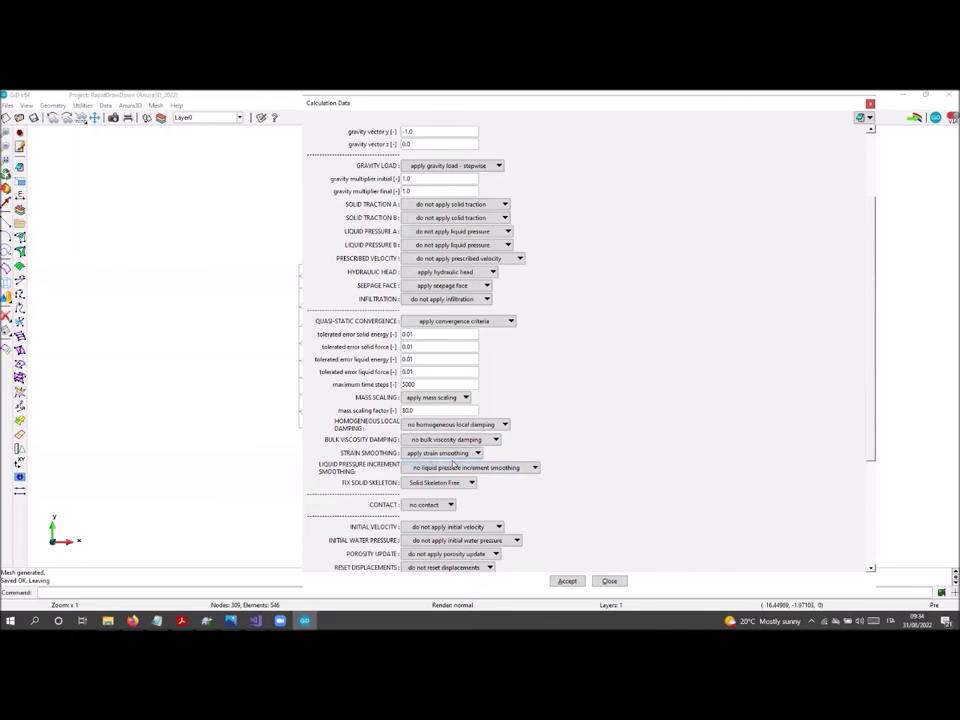
{"action": "left_click", "coordinate": [455, 467]}
{"action": "left_click", "coordinate": [463, 477]}
- Apply the K0-procedure, then accept and close the calculation data
{"action": "scroll", "coordinate": [868, 480], "scroll_direction": "down", "scroll_amount": 3}
{"action": "scroll", "coordinate": [868, 480], "scroll_direction": "down", "scroll_amount": 5}
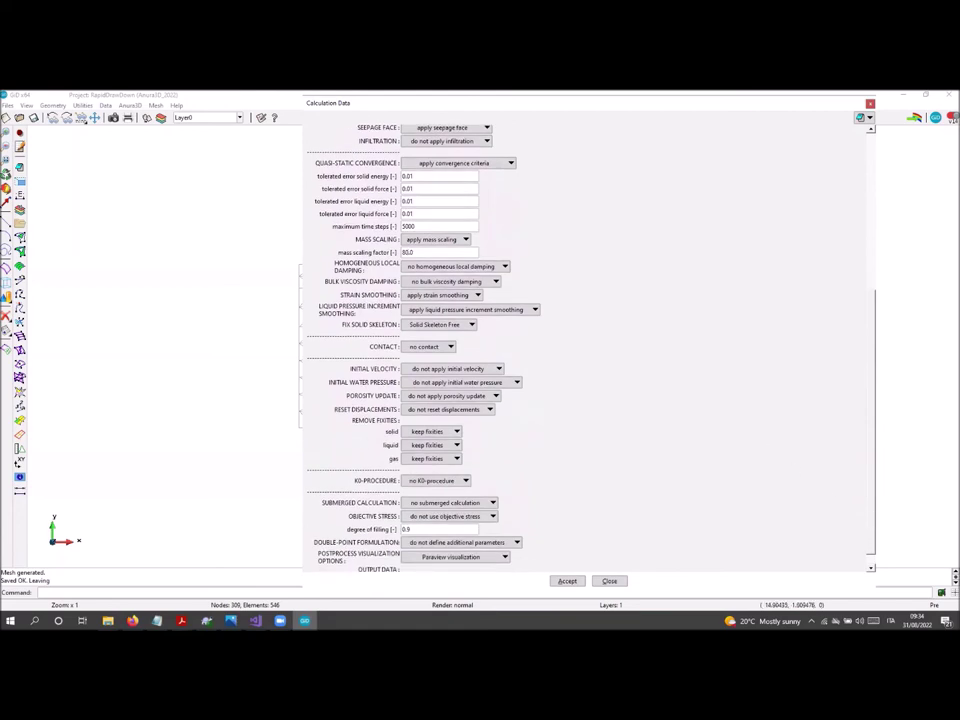
{"action": "left_click", "coordinate": [455, 480]}
{"action": "left_click", "coordinate": [458, 490]}
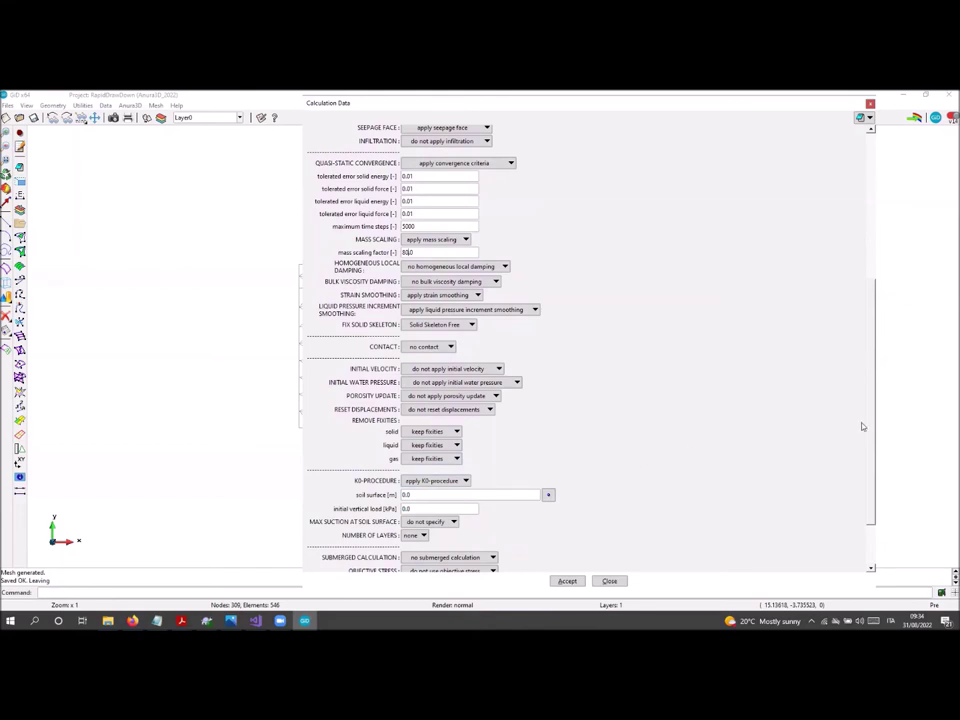
{"action": "left_click_drag", "start_coordinate": [870, 425], "coordinate": [888, 466]}
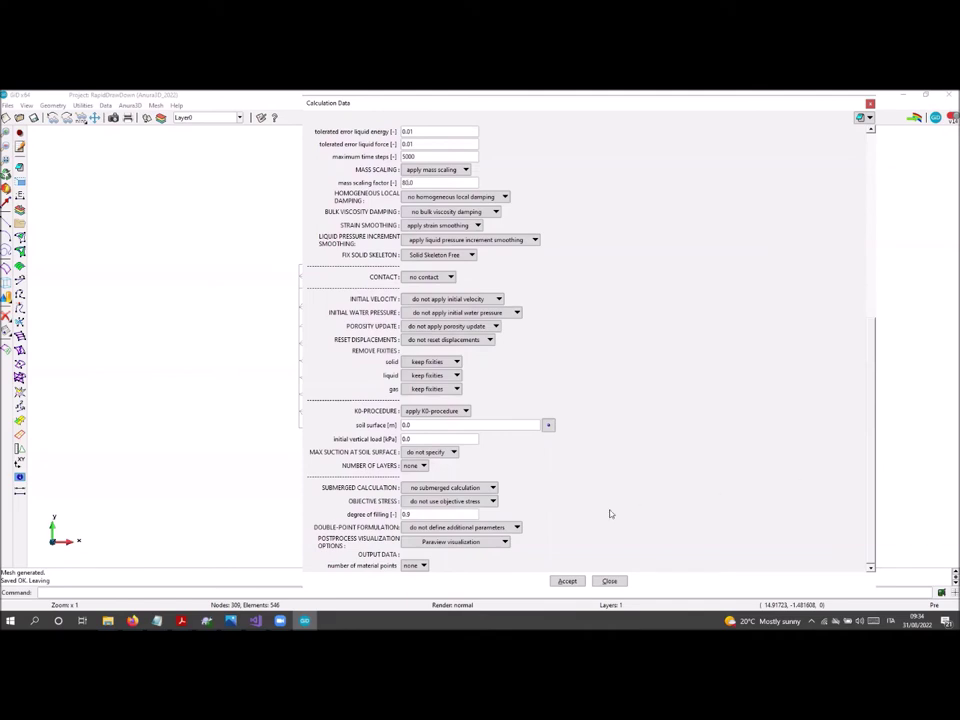
{"action": "left_click", "coordinate": [571, 583]}
{"action": "left_click", "coordinate": [610, 582]}
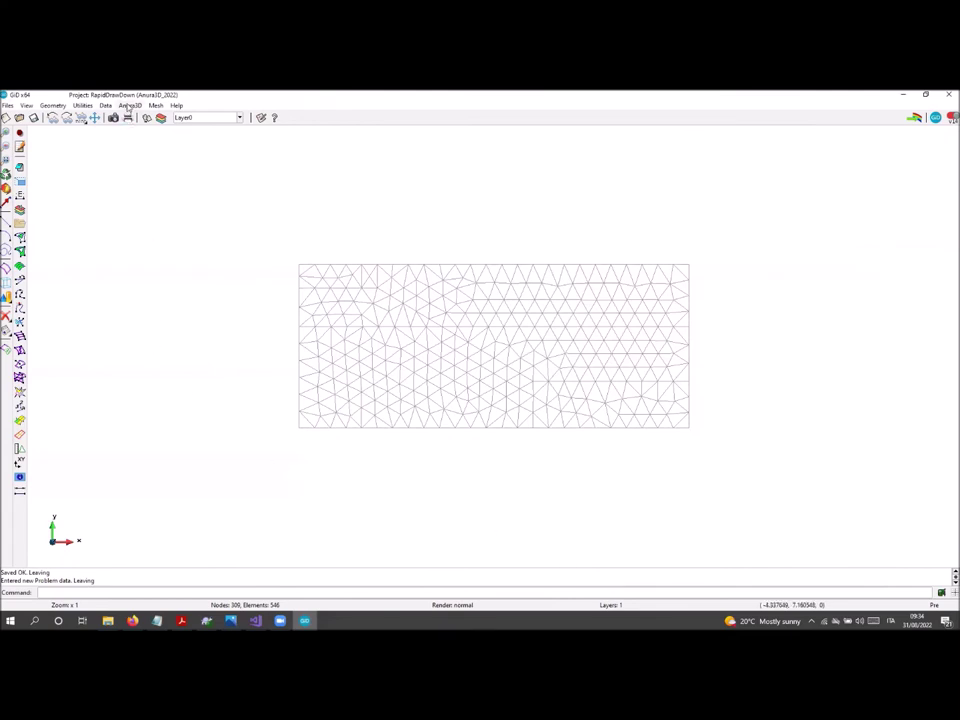
- Save the project and generate the Anura3D input files
{"action": "left_click", "coordinate": [33, 118]}
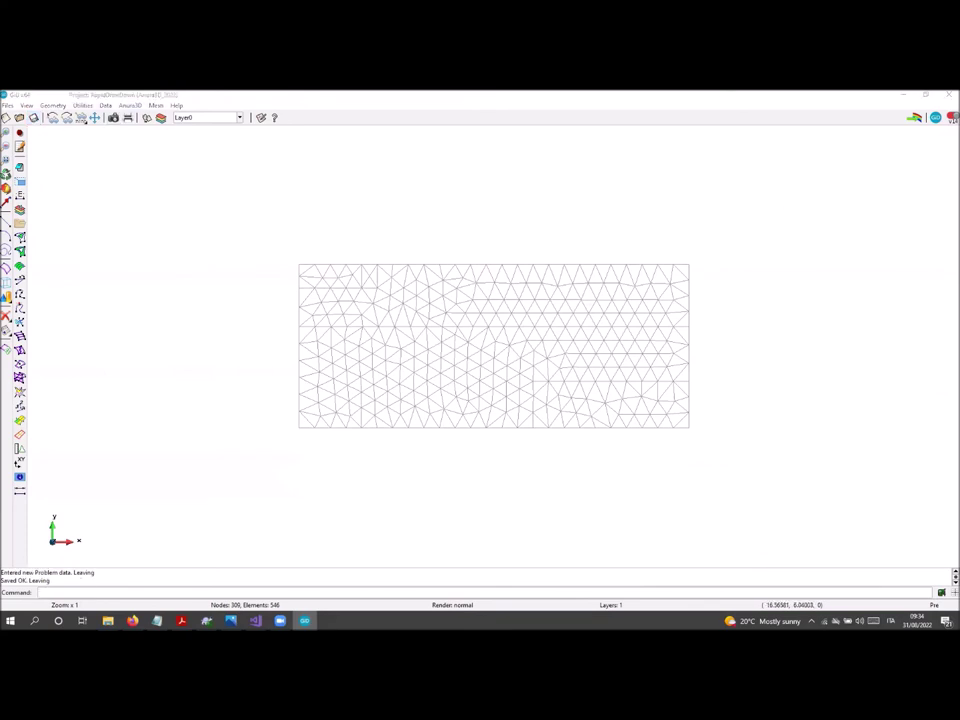
{"action": "left_click", "coordinate": [130, 105]}
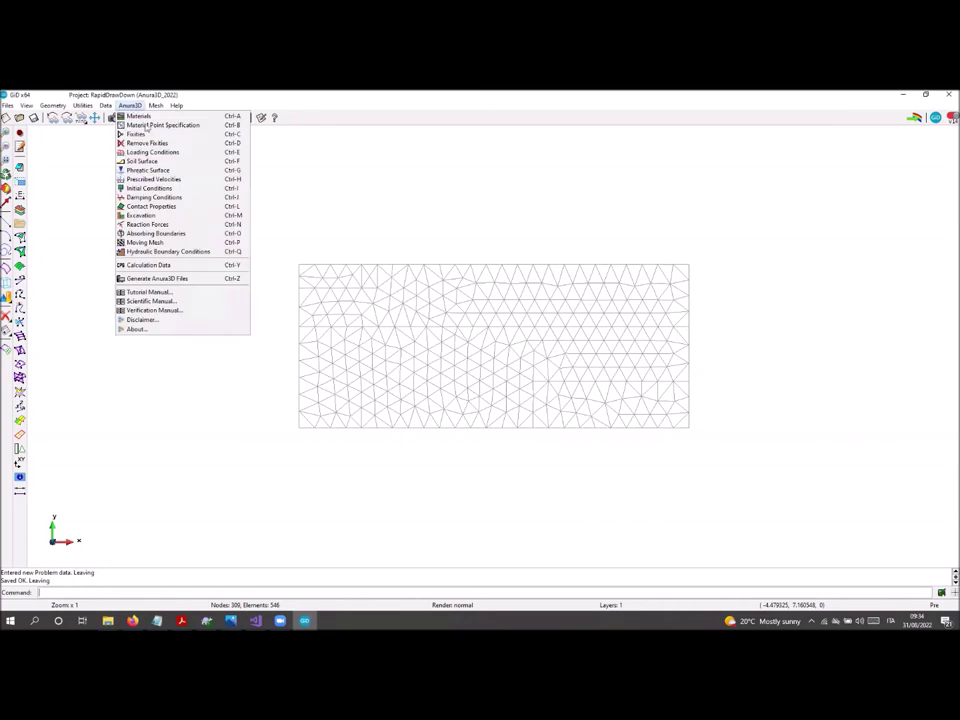
{"action": "left_click", "coordinate": [160, 278]}
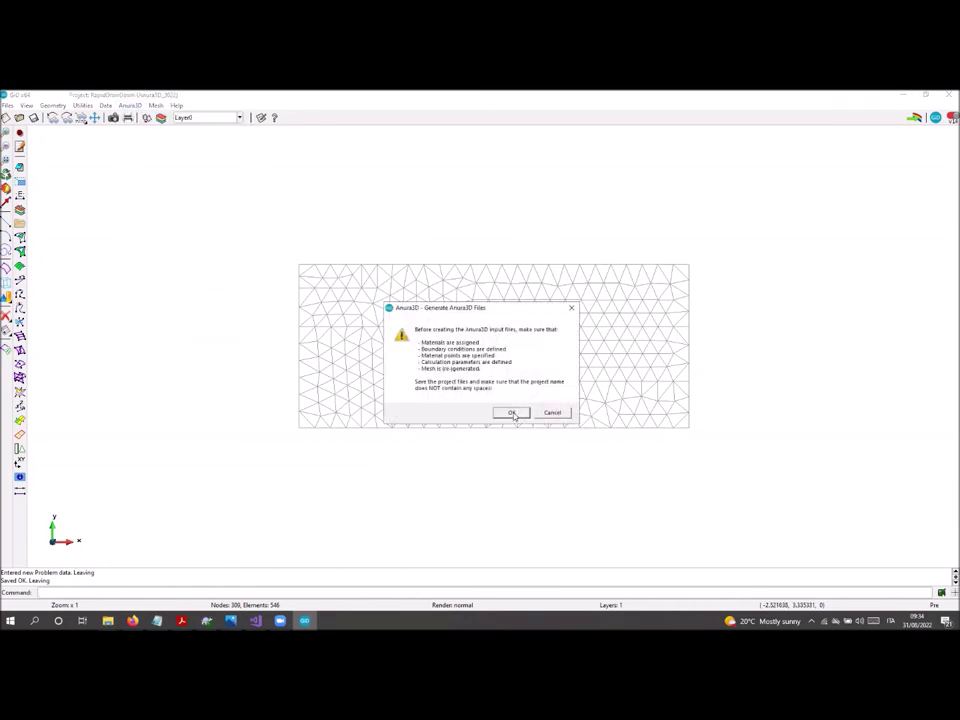
{"action": "left_click", "coordinate": [511, 413]}
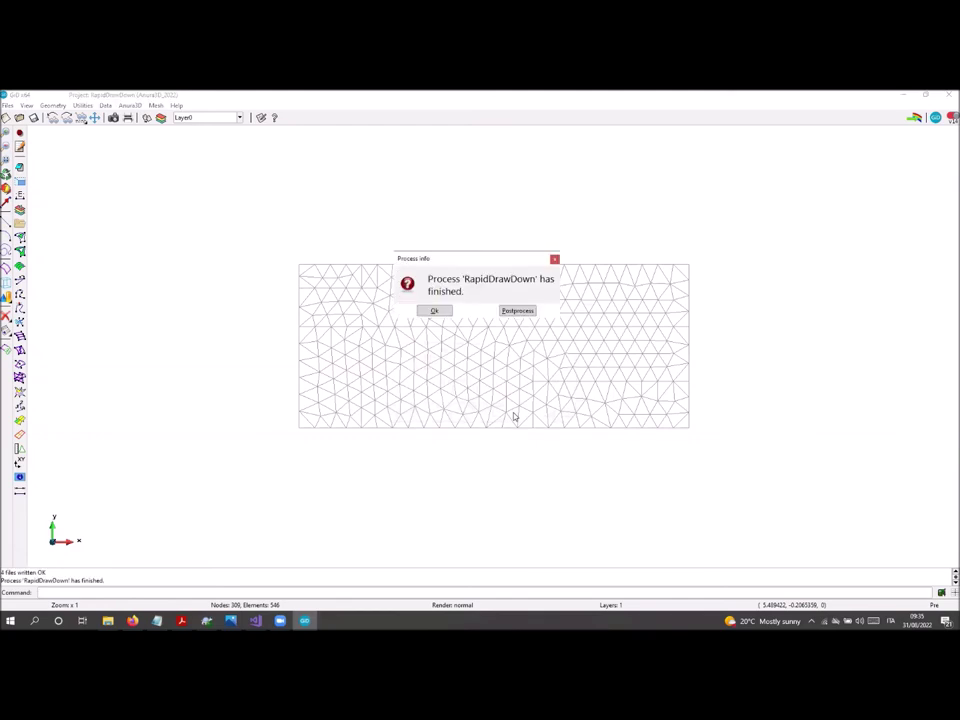
- Dismiss the process notice and create a new text document in the RapidDrawDown.A3D folder
{"action": "left_click", "coordinate": [438, 312]}
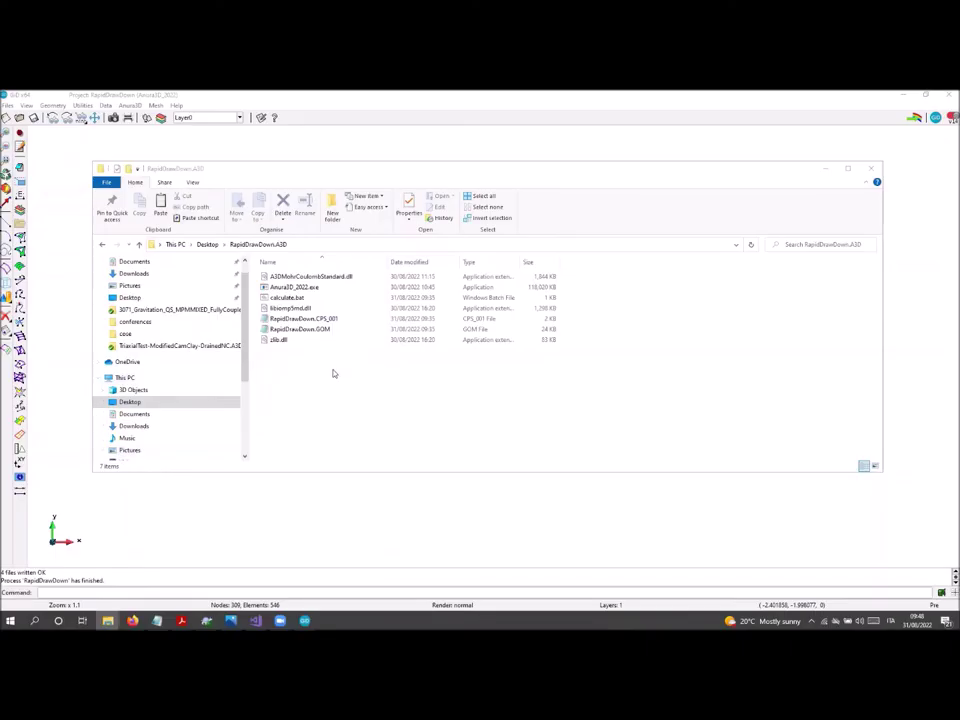
{"action": "right_click", "coordinate": [333, 372]}
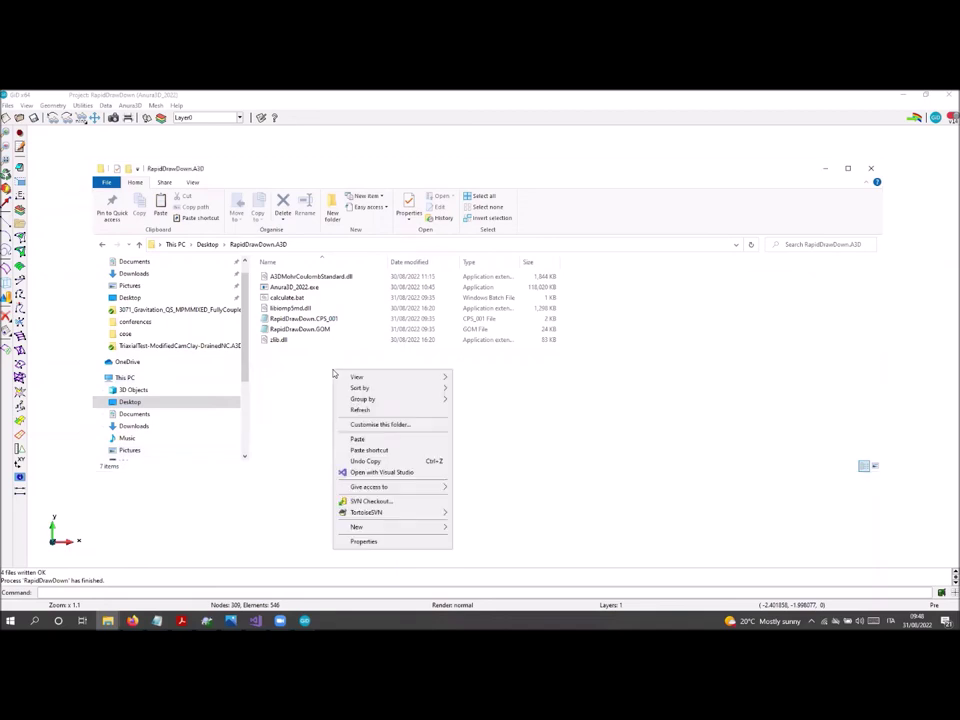
{"action": "mouse_move", "coordinate": [424, 527]}
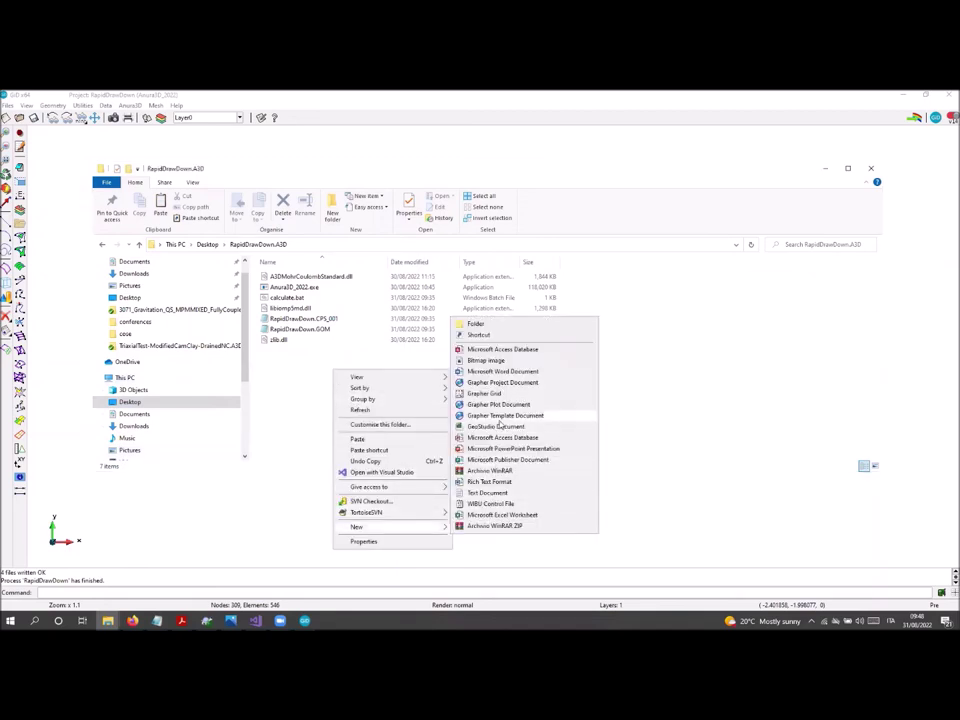
{"action": "left_click", "coordinate": [497, 493]}
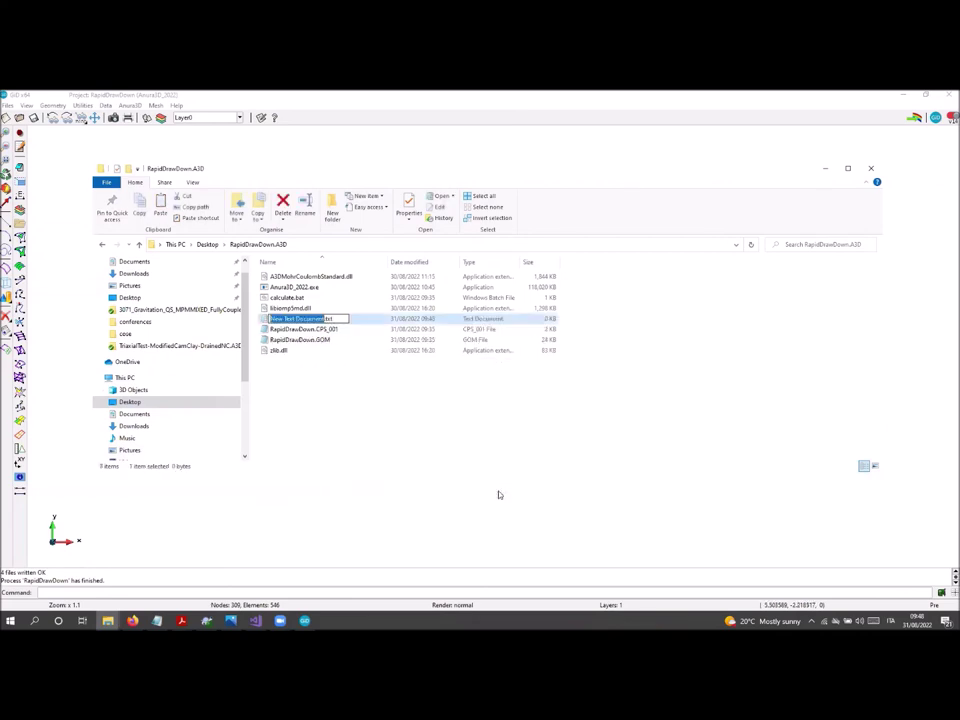
- Rename the new text document as RapidDrawDown.HHBF, reusing the base name of the CPS_001 file
{"action": "left_click", "coordinate": [315, 331]}
{"action": "right_click", "coordinate": [315, 331]}
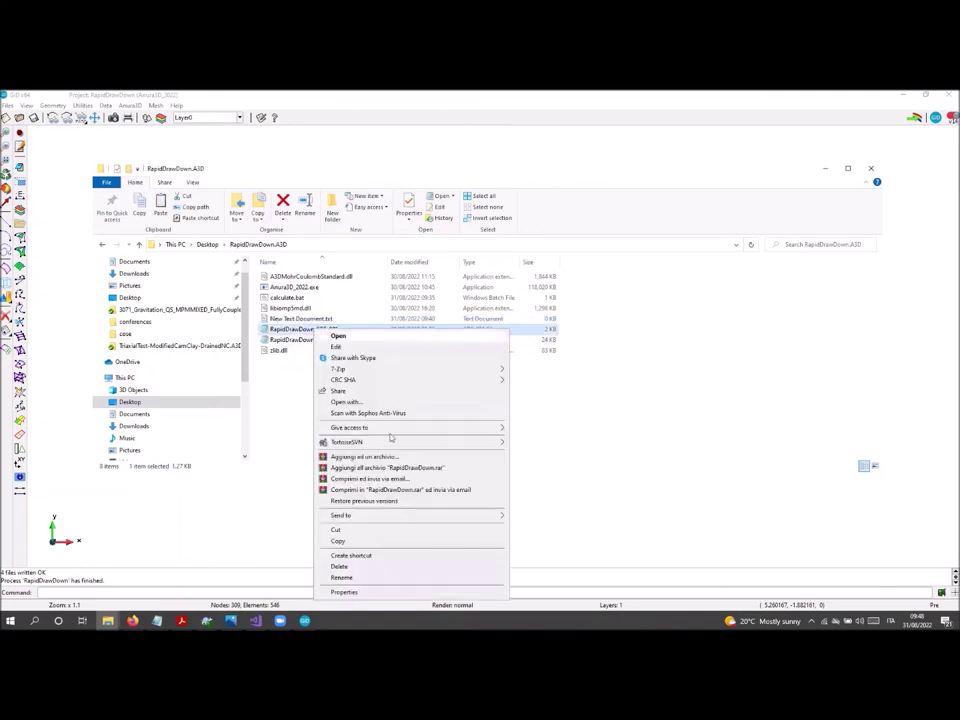
{"action": "left_click", "coordinate": [421, 577]}
{"action": "key", "text": "ctrl+c"}
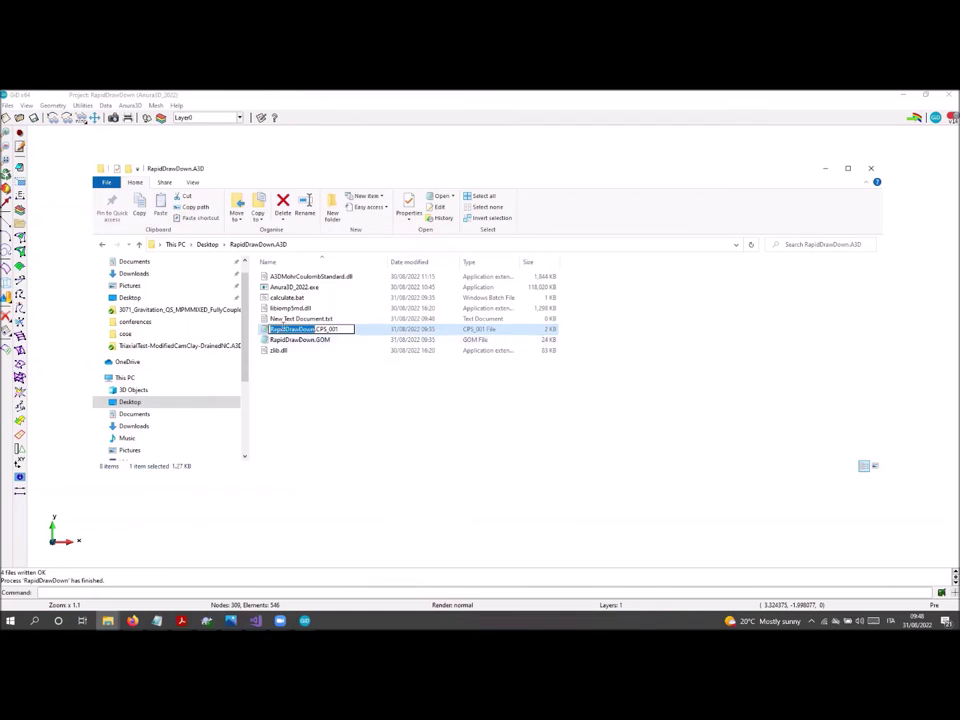
{"action": "left_click", "coordinate": [286, 320]}
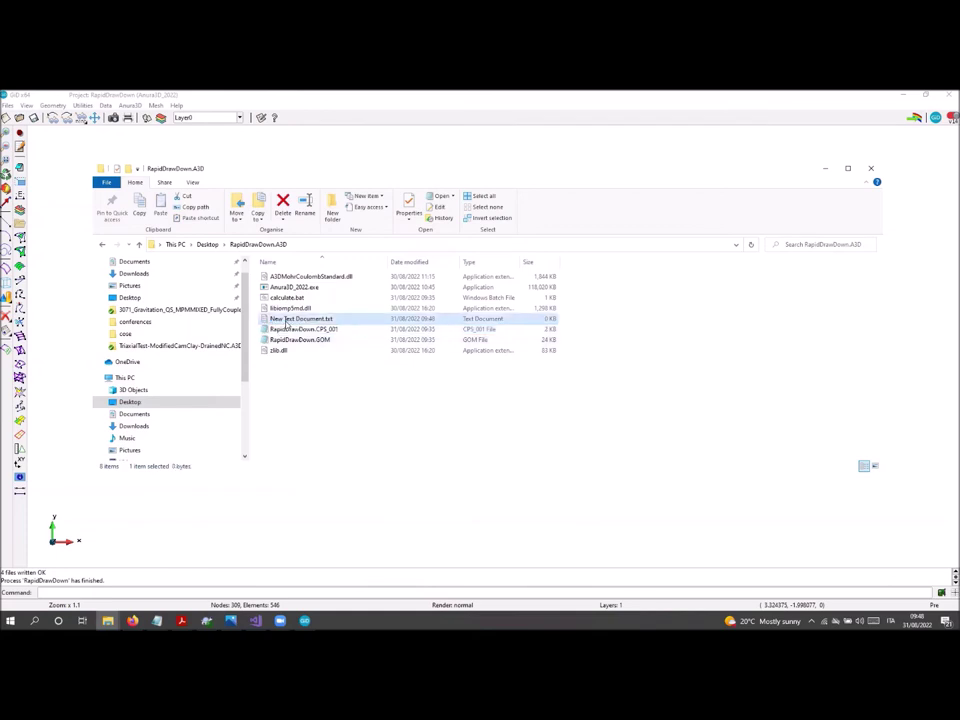
{"action": "right_click", "coordinate": [287, 321]}
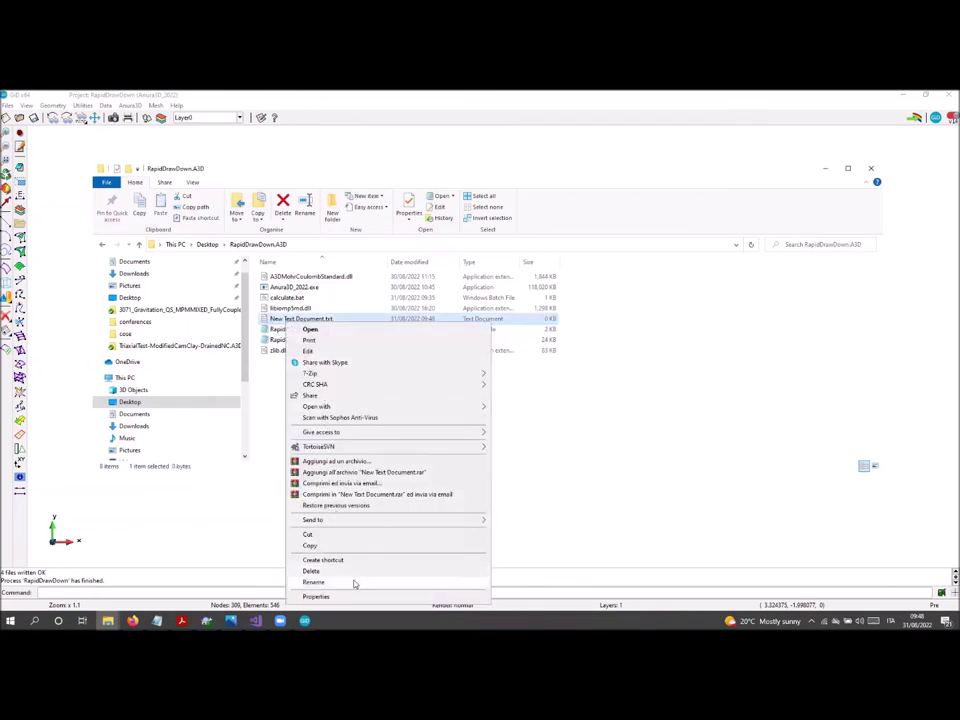
{"action": "left_click", "coordinate": [314, 582]}
{"action": "key", "text": "ctrl+v"}
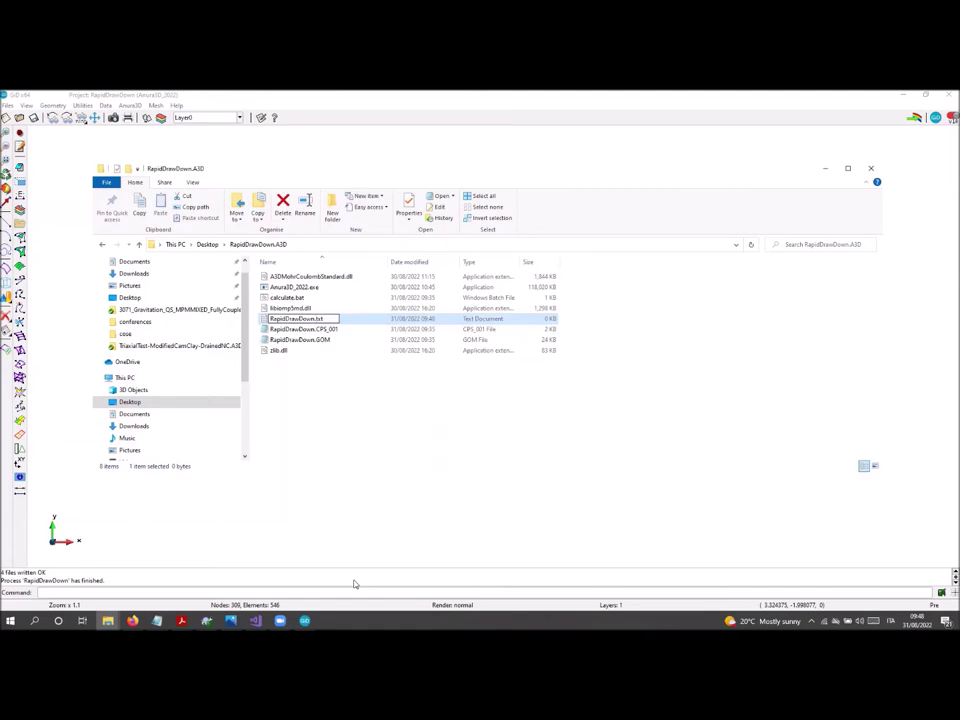
{"action": "key", "text": "BackSpace"}
{"action": "key", "text": "BackSpace"}
{"action": "key", "text": "BackSpace"}
{"action": "type", "text": "HHBF"}
{"action": "key", "text": "Return"}
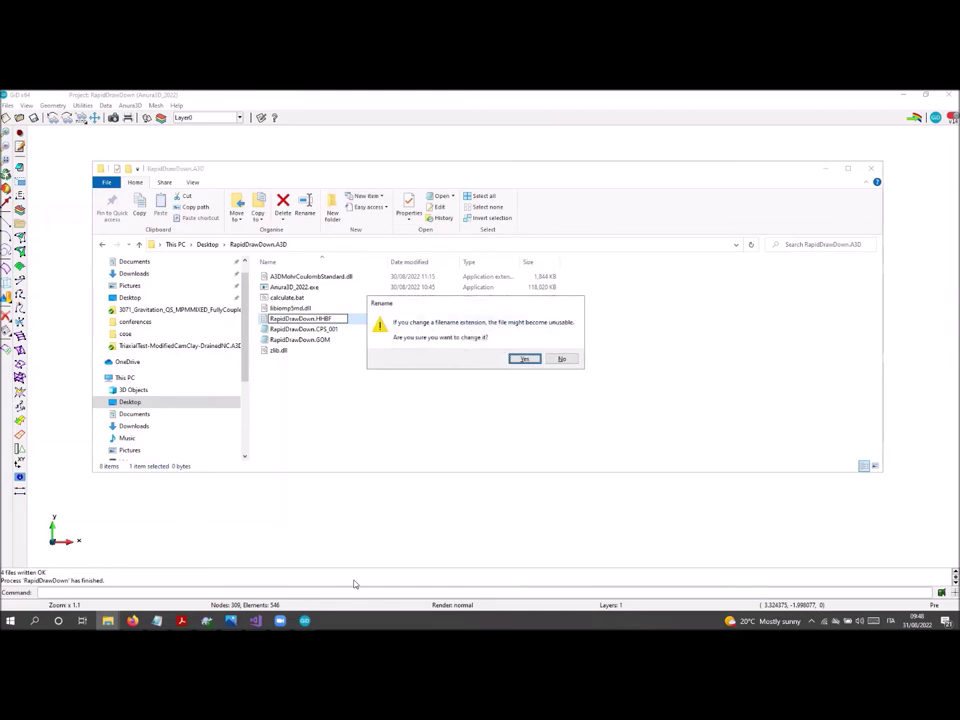
{"action": "key", "text": "Return"}
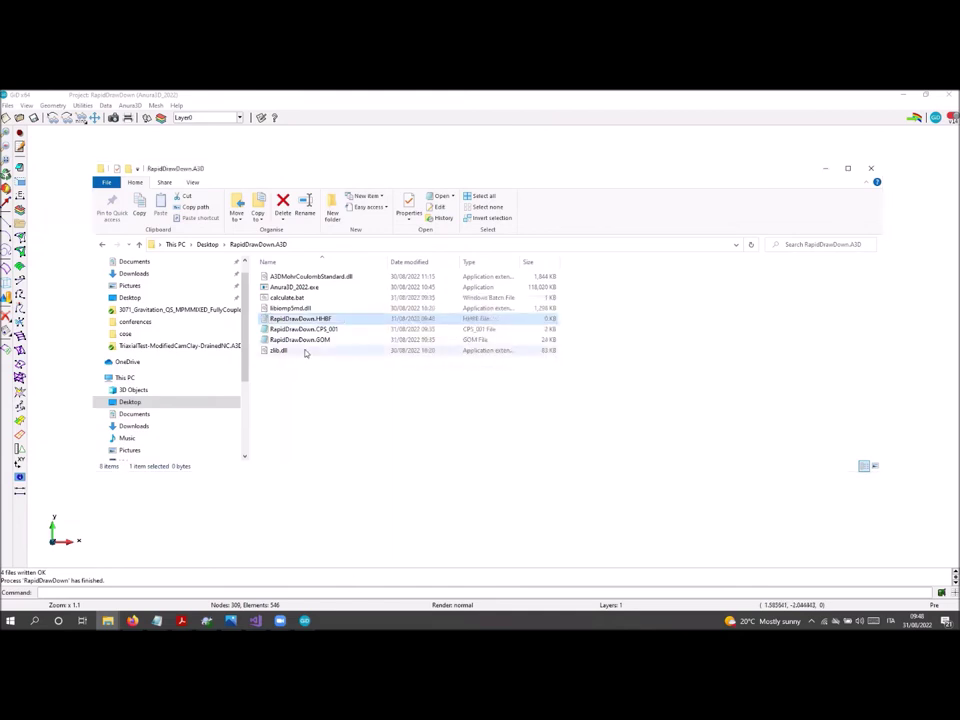
- Enter the hydraulic head line 0.0, 2.0 with tab separation in RapidDrawDown.HHBF, then save and close the file
{"action": "double_click", "coordinate": [322, 319]}
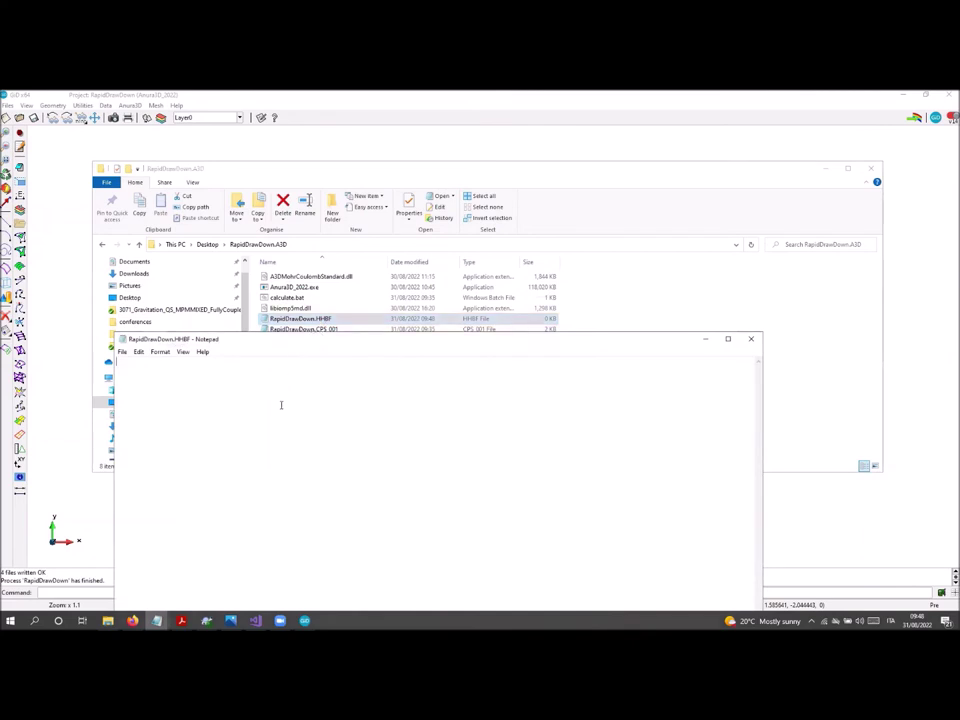
{"action": "type", "text": "8"}
{"action": "type", "text": ".0"}
{"action": "key", "text": "Tab"}
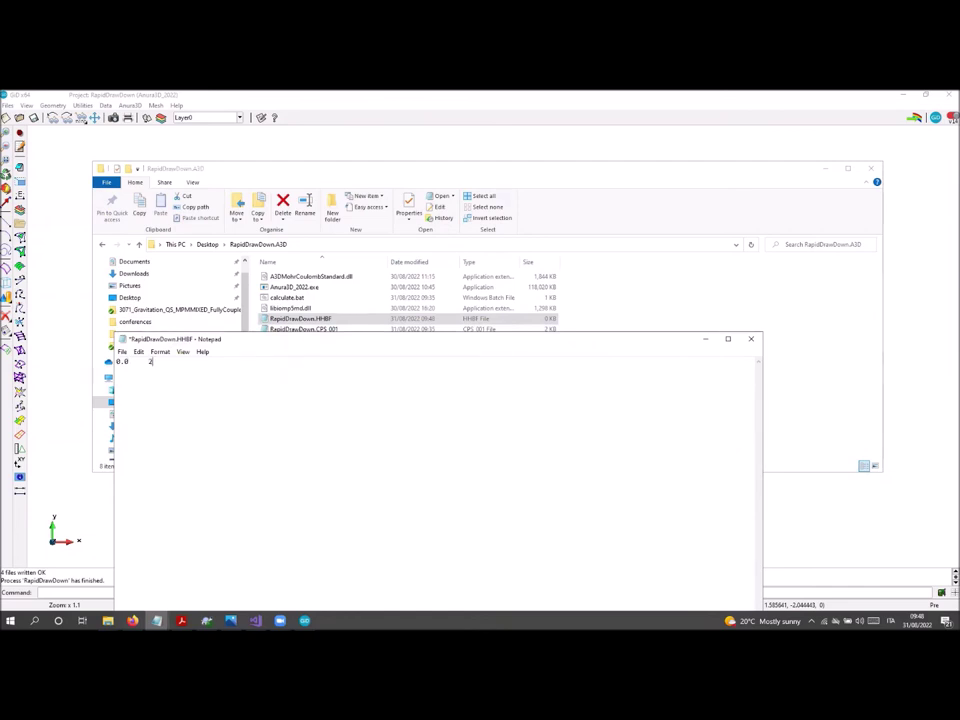
{"action": "type", "text": "2.0"}
{"action": "key", "text": "Return"}
{"action": "left_click", "coordinate": [741, 340]}
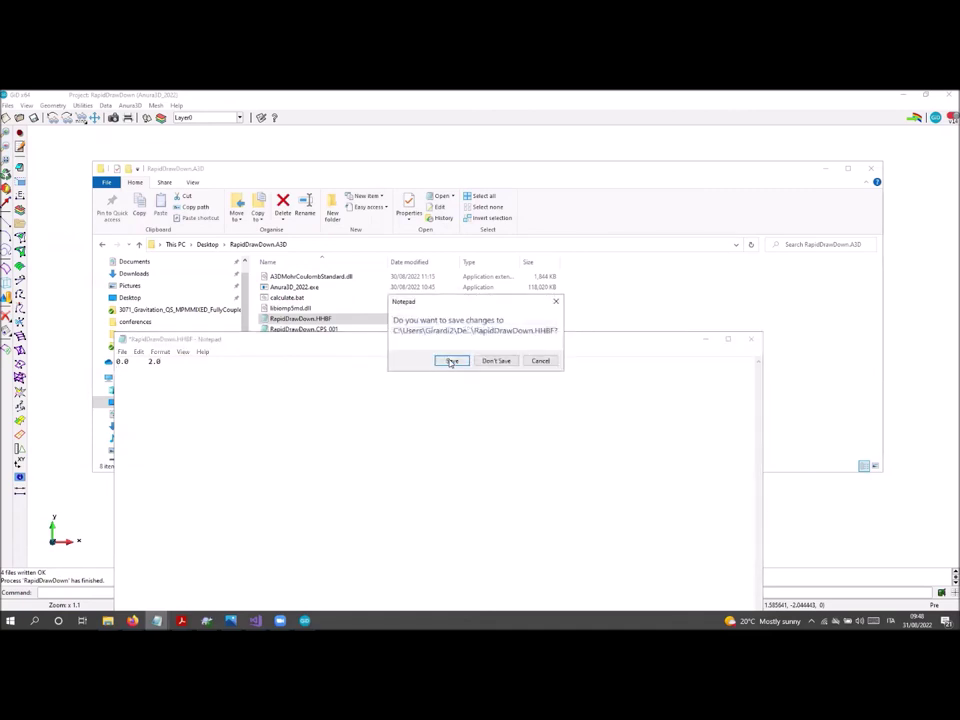
{"action": "left_click", "coordinate": [451, 361]}
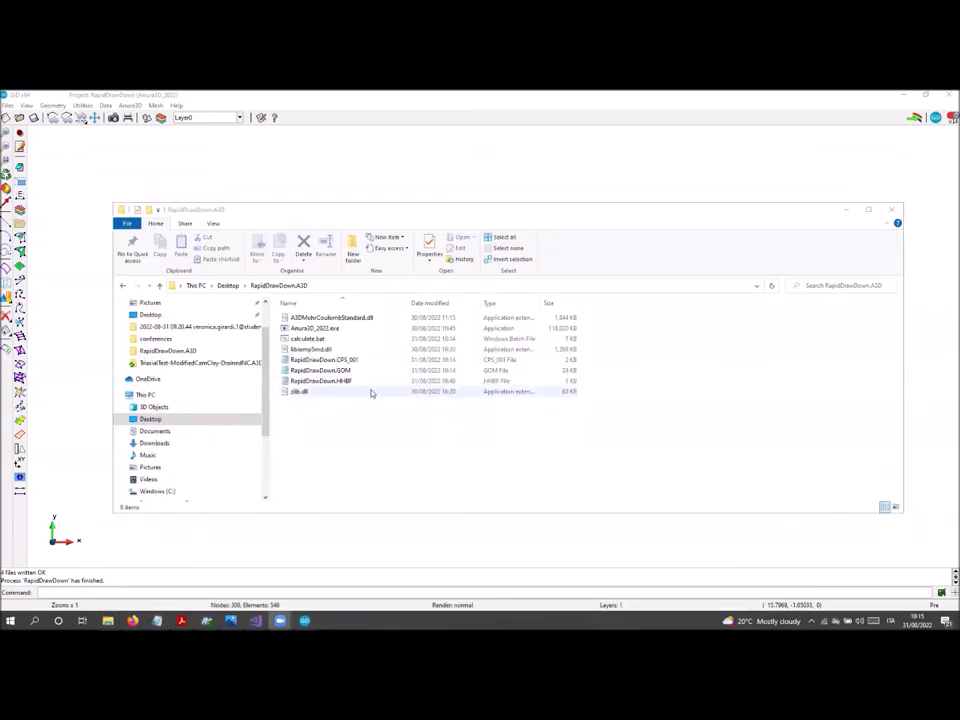
- Run the Anura3D calculation with calculate.bat and close the console once it has finished
{"action": "double_click", "coordinate": [357, 340]}
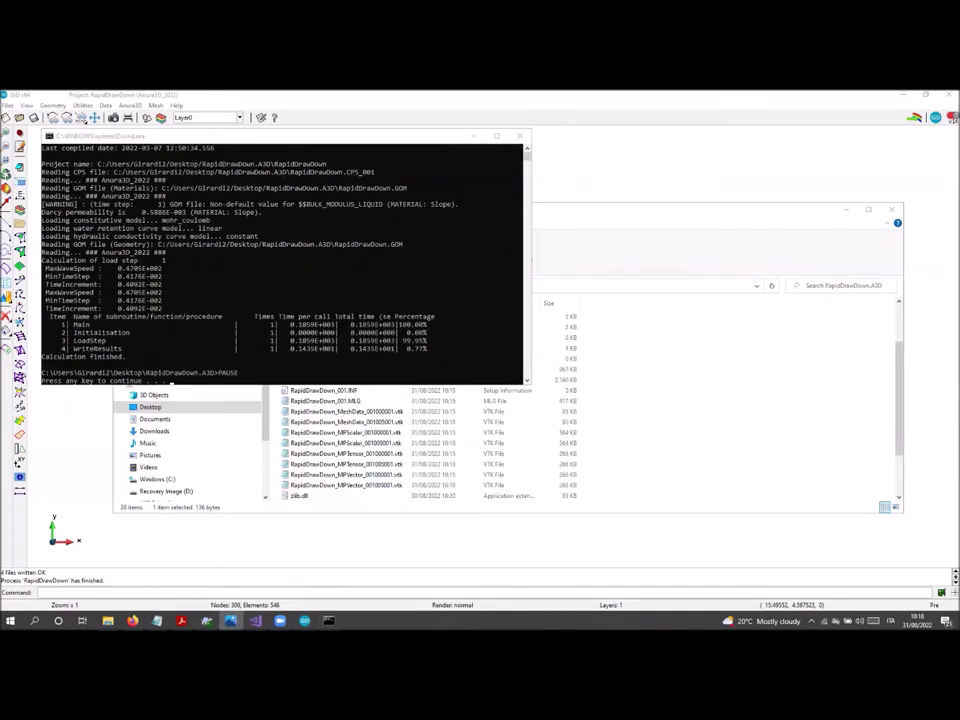
{"action": "left_click", "coordinate": [527, 138]}
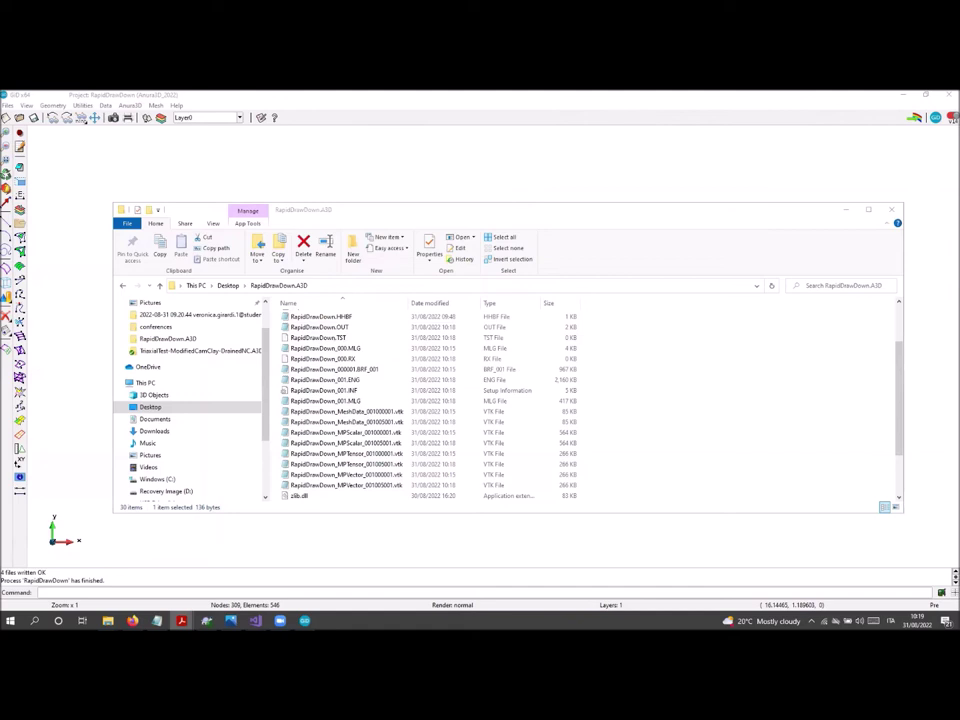
- In RapidDrawDown.CPS_002, set the number of load steps to 19, time per load step to 1.0 and total time to 0.0
{"action": "scroll", "coordinate": [361, 406], "scroll_direction": "up", "scroll_amount": 5}
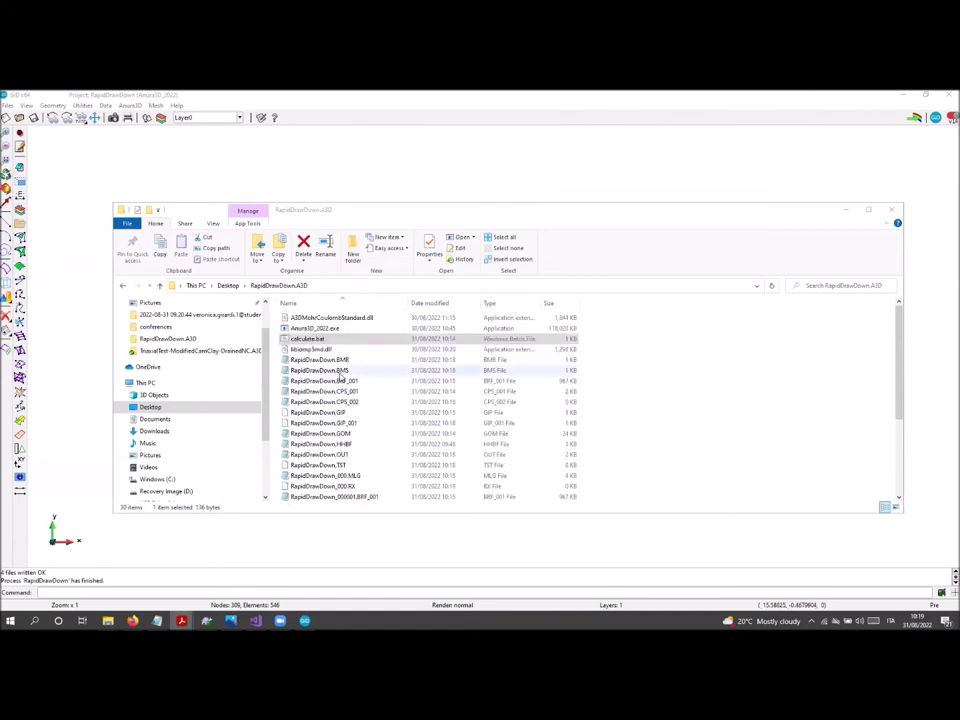
{"action": "double_click", "coordinate": [360, 402]}
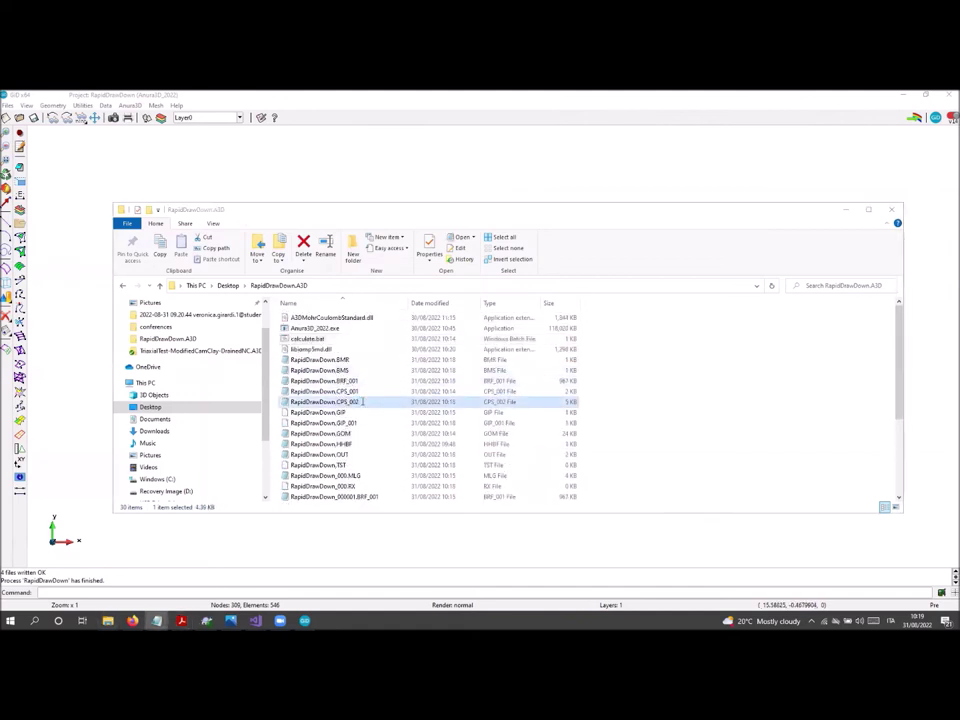
{"action": "left_click", "coordinate": [198, 264]}
{"action": "type", "text": "9"}
{"action": "left_click_drag", "start_coordinate": [141, 281], "coordinate": [155, 281]}
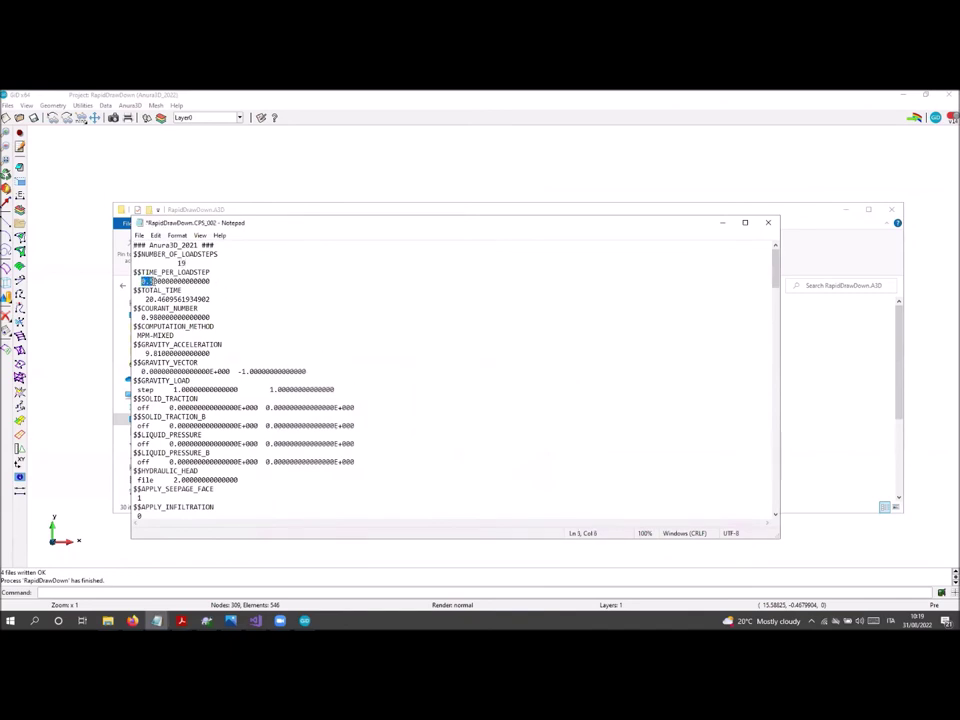
{"action": "type", "text": "1.0"}
{"action": "left_click_drag", "start_coordinate": [145, 299], "coordinate": [253, 293]}
{"action": "type", "text": "0.0"}
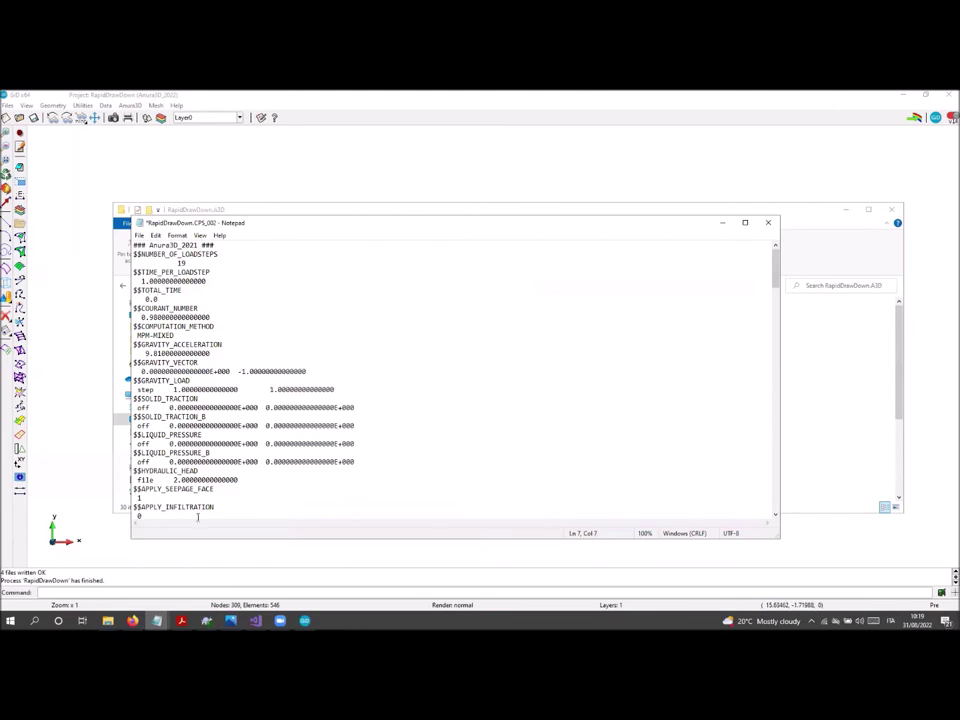
- Set QUASISTATIC_CONVERGENCE to 0 in the CPS_002 file
{"action": "scroll", "coordinate": [251, 463], "scroll_direction": "down", "scroll_amount": 3}
{"action": "left_click", "coordinate": [147, 470]}
{"action": "key", "text": "BackSpace"}
{"action": "type", "text": "0"}
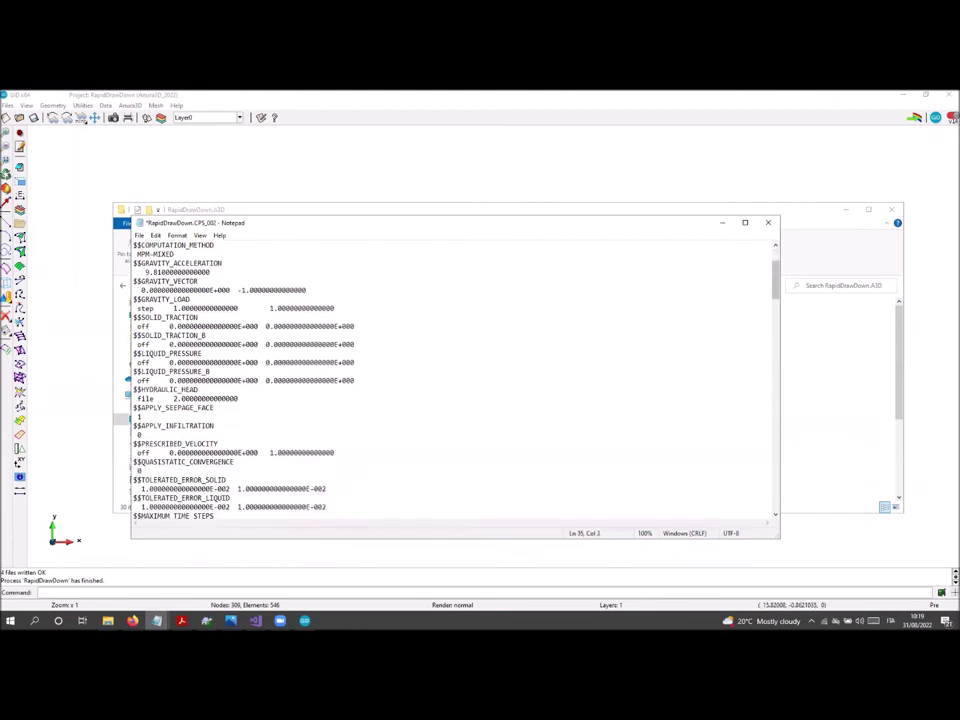
- Find APPLY_MATERIAL_UPDATE in the CPS_002 file, set it to 1, then save and close the file
{"action": "left_click", "coordinate": [230, 429]}
{"action": "key", "text": "ctrl+f"}
{"action": "type", "text": "A"}
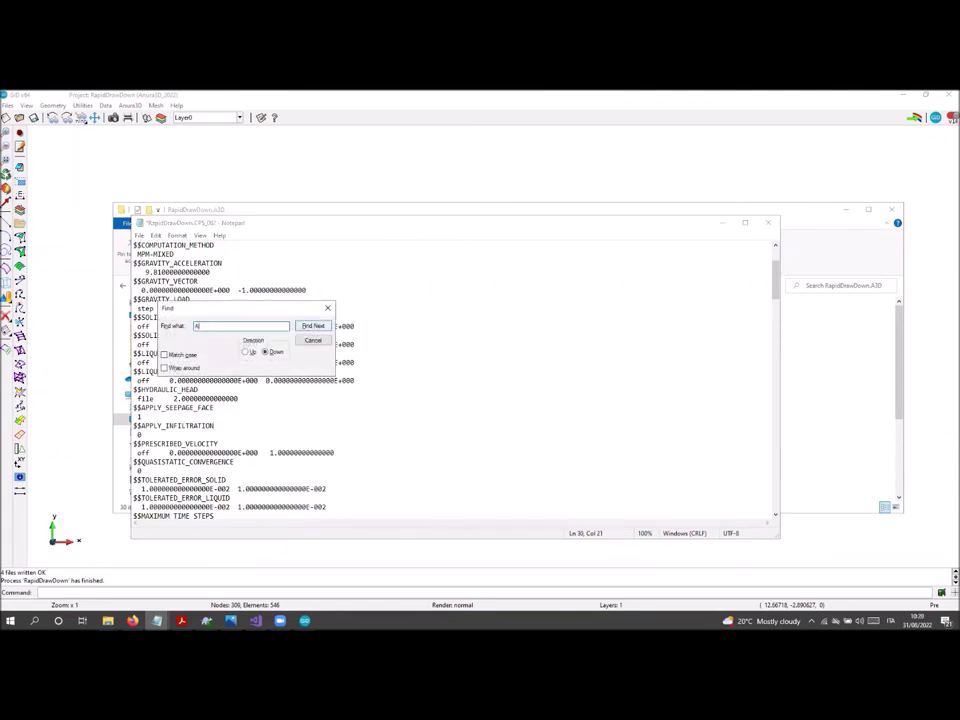
{"action": "type", "text": "PPLY_MAT"}
{"action": "left_click", "coordinate": [313, 327]}
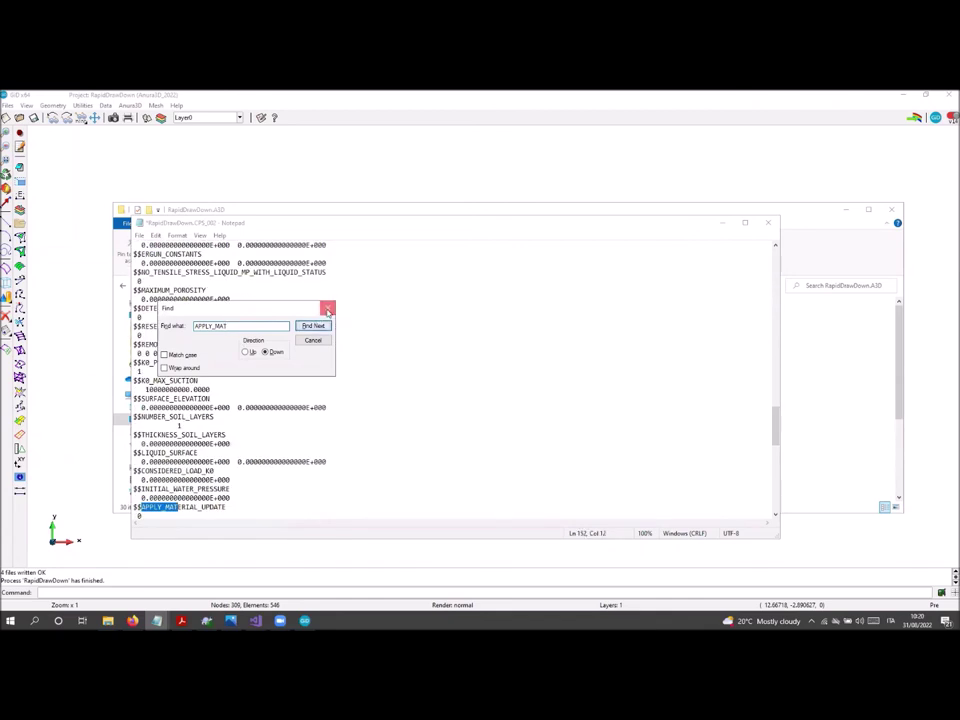
{"action": "left_click", "coordinate": [327, 307]}
{"action": "scroll", "coordinate": [170, 455], "scroll_direction": "down", "scroll_amount": 1}
{"action": "left_click", "coordinate": [170, 462]}
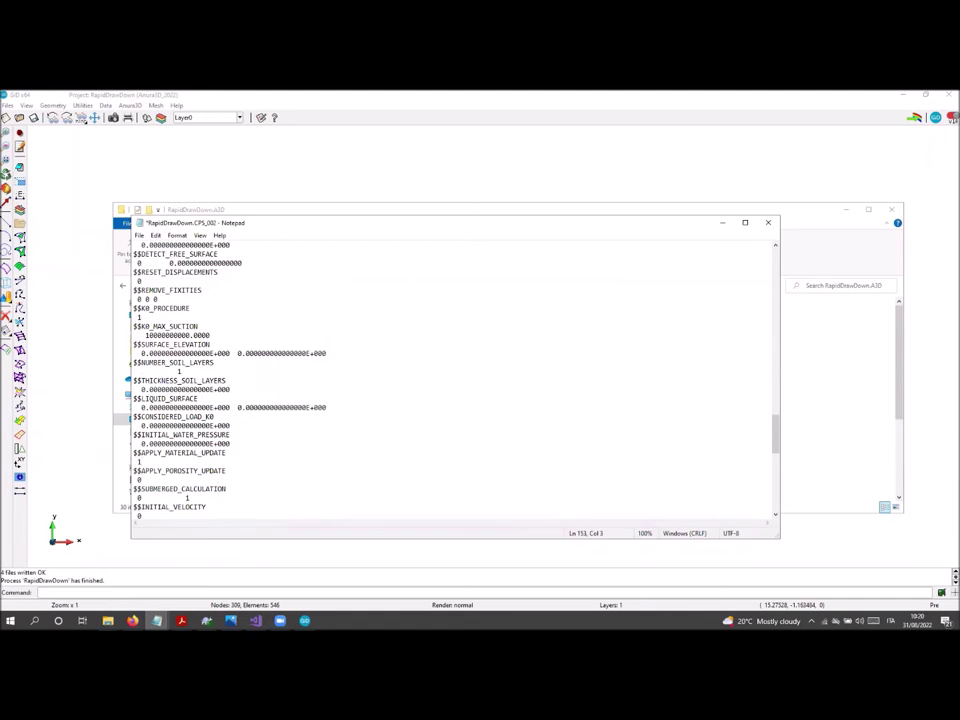
{"action": "key", "text": "BackSpace"}
{"action": "type", "text": "1"}
{"action": "left_click", "coordinate": [768, 222]}
{"action": "left_click", "coordinate": [452, 360]}
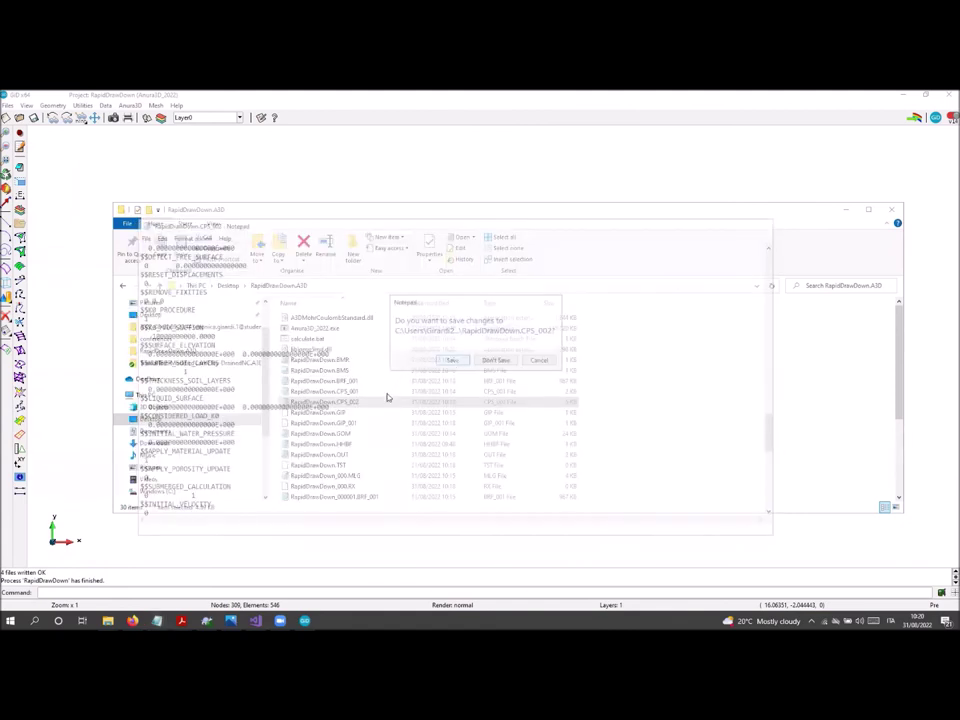
- Open RapidDrawDown.GOM, find the material section and set the liquid's intrinsic permeability to 6e-12
{"action": "double_click", "coordinate": [369, 433]}
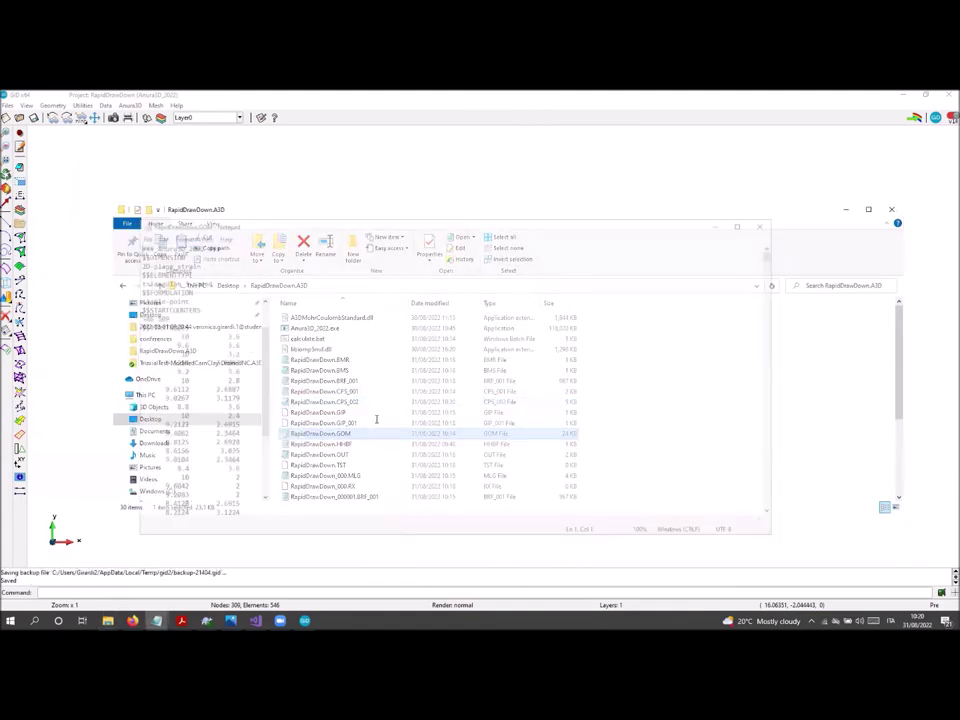
{"action": "key", "text": "ctrl+f"}
{"action": "type", "text": "MAT"}
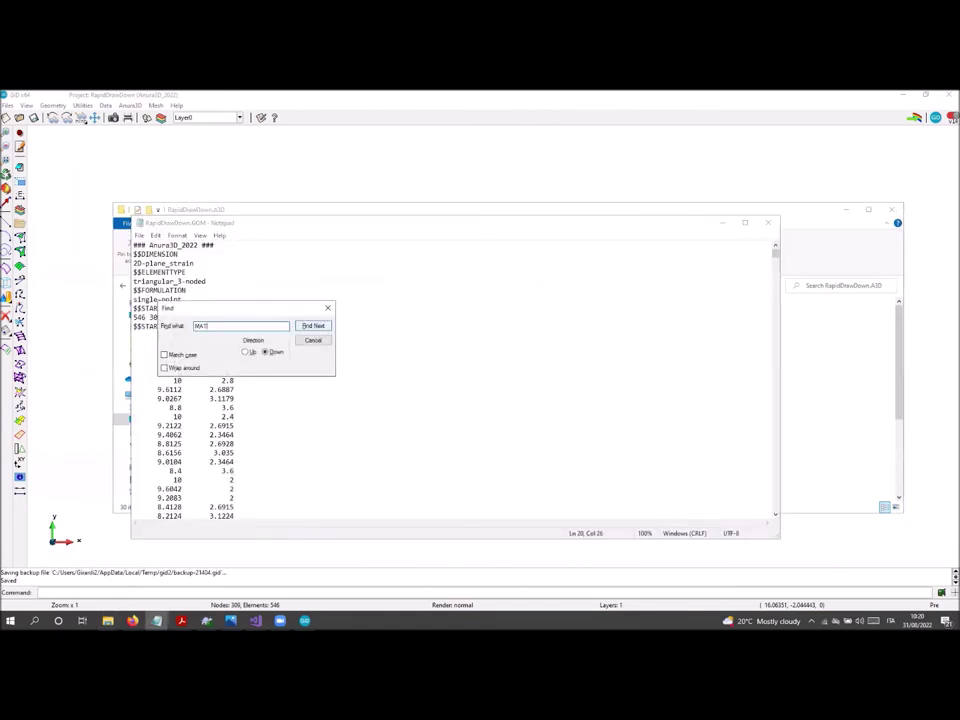
{"action": "key", "text": "Return"}
{"action": "left_click", "coordinate": [327, 307]}
{"action": "scroll", "coordinate": [252, 425], "scroll_direction": "down", "scroll_amount": 3}
{"action": "left_click", "coordinate": [175, 425]}
{"action": "key", "text": "BackSpace"}
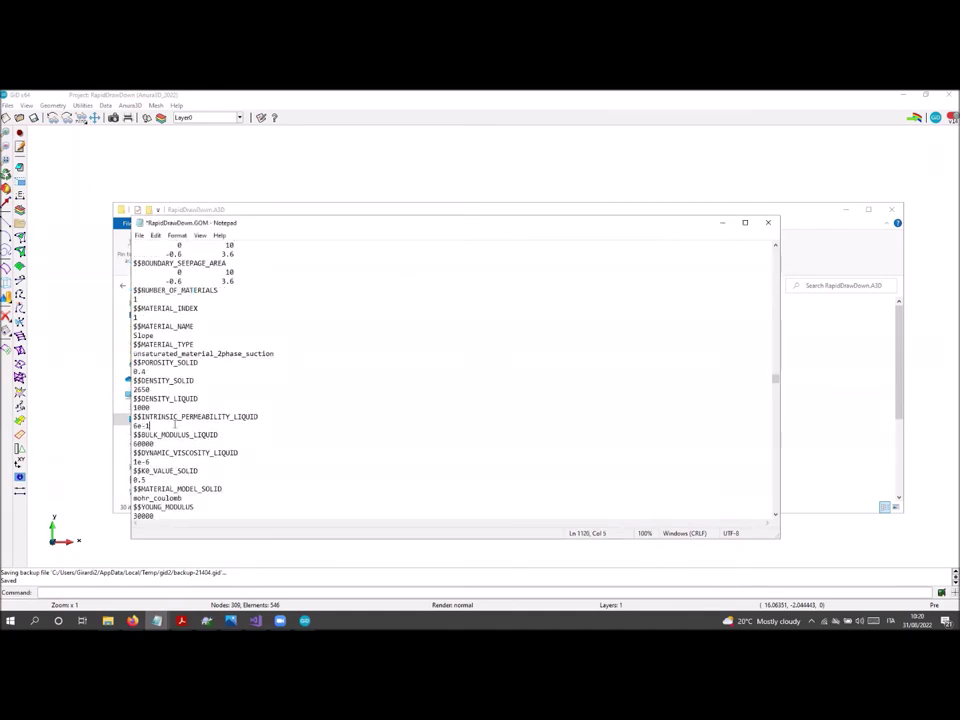
{"action": "type", "text": "2"}
- Set the Slope material's cohesion to 1 in the GOM file, then save and close it
{"action": "scroll", "coordinate": [160, 458], "scroll_direction": "down", "scroll_amount": 4}
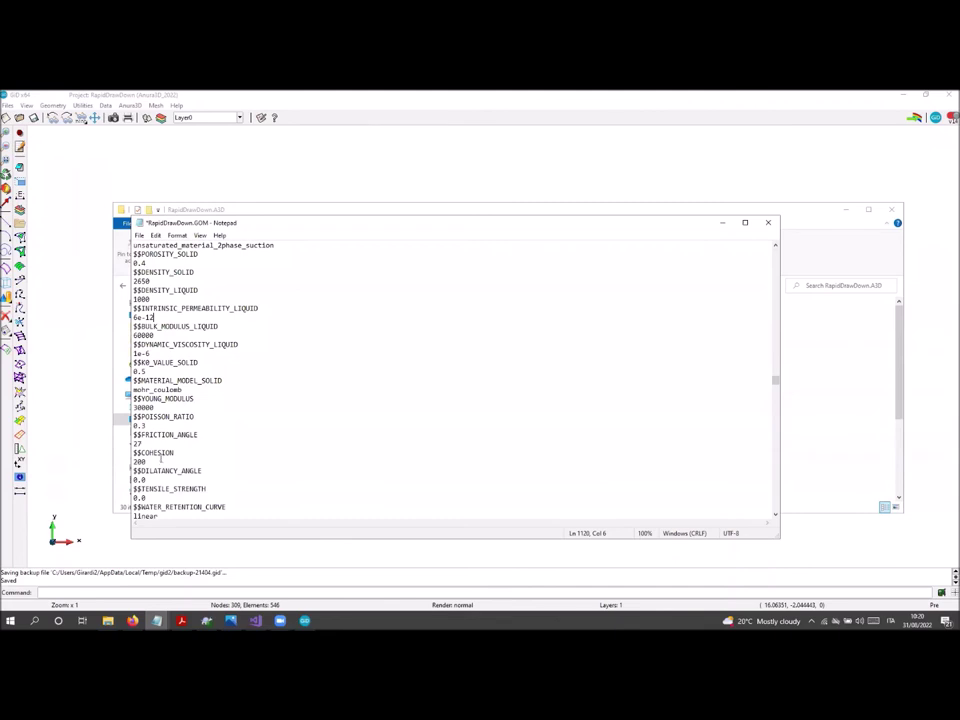
{"action": "key", "text": "BackSpace"}
{"action": "key", "text": "BackSpace"}
{"action": "key", "text": "BackSpace"}
{"action": "type", "text": "1"}
{"action": "left_click", "coordinate": [768, 222]}
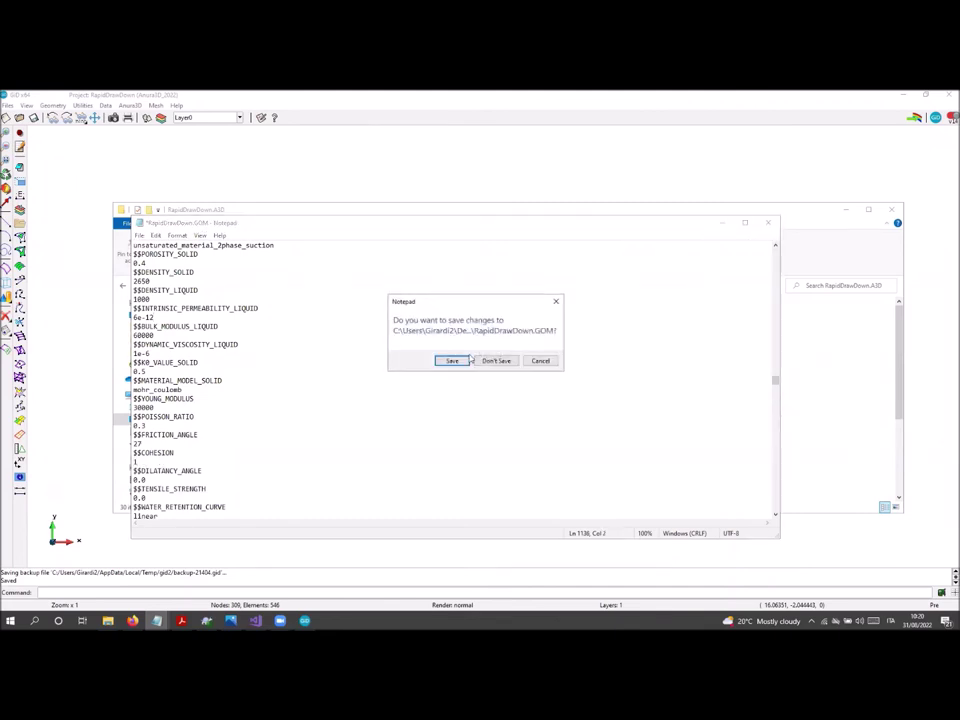
{"action": "left_click", "coordinate": [451, 360]}
- Add the tab-separated lines 1.0, 2.0 and 2.0, 0.0 to RapidDrawDown.HHBF, then save and close the file
{"action": "double_click", "coordinate": [363, 444]}
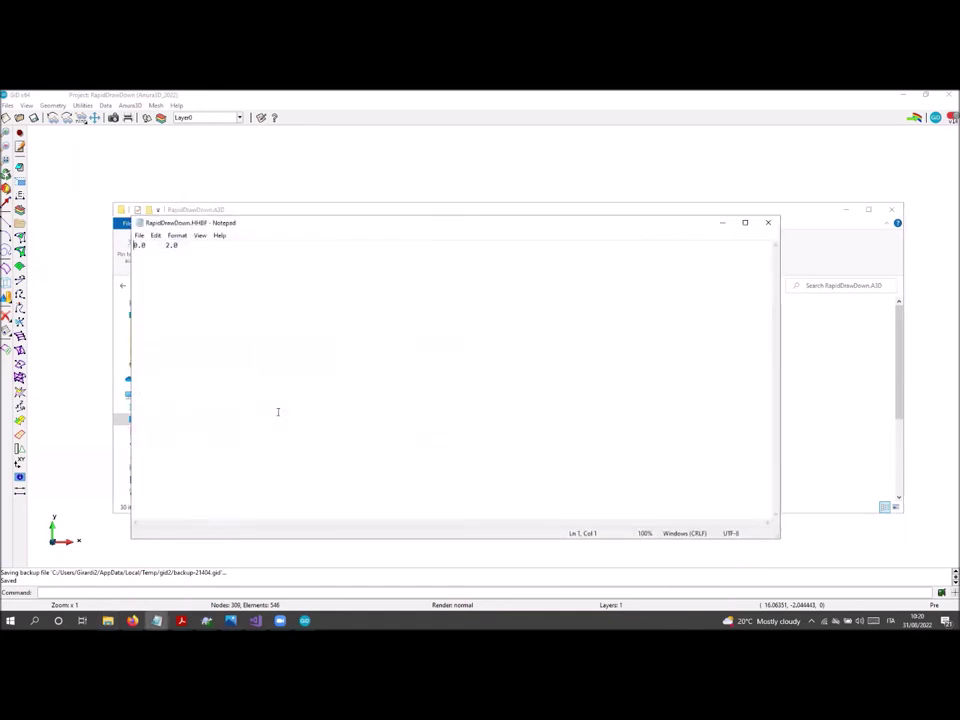
{"action": "left_click", "coordinate": [212, 250]}
{"action": "type", "text": "1.0\t2.0 "}
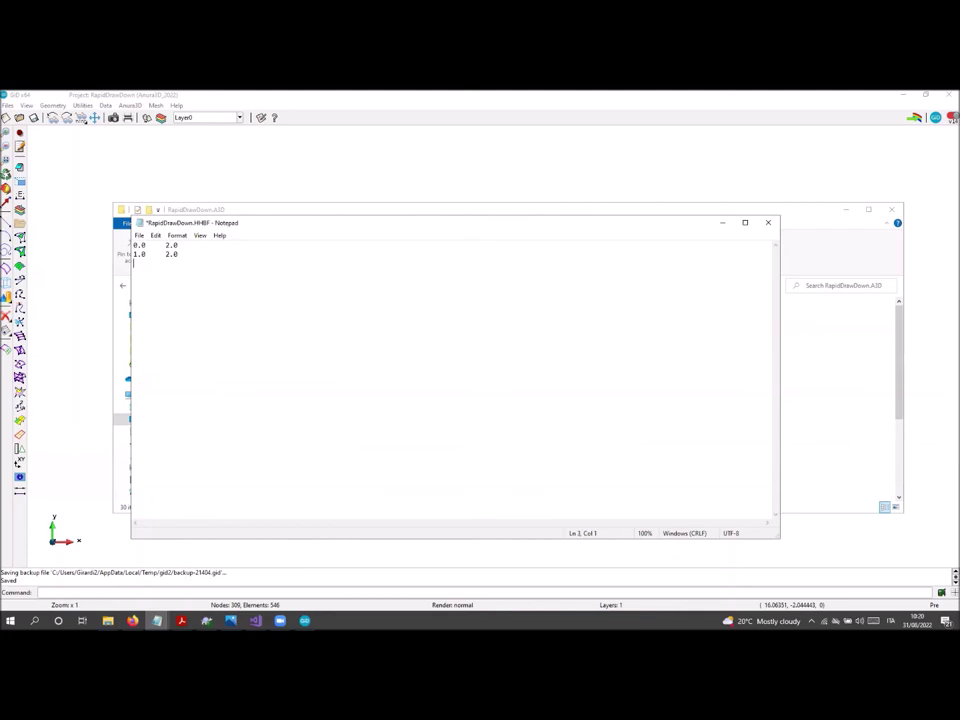
{"action": "type", "text": "2.0\t0.0"}
{"action": "left_click", "coordinate": [768, 222]}
{"action": "left_click", "coordinate": [452, 361]}
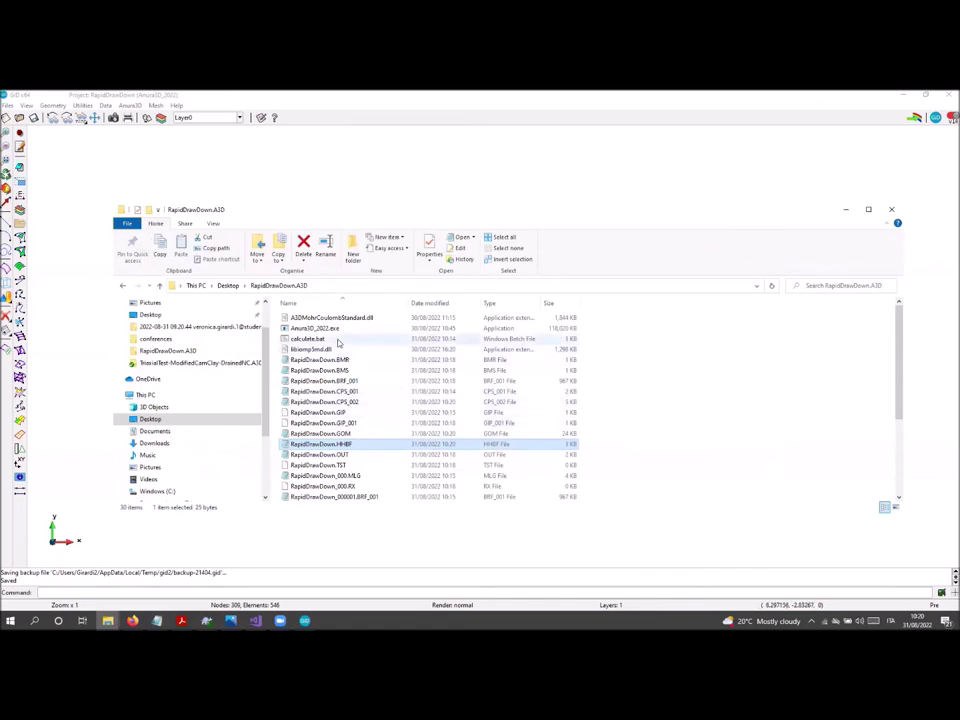
- Run calculate.bat again to calculate the drawdown stage with the edited input files
{"action": "double_click", "coordinate": [338, 341]}
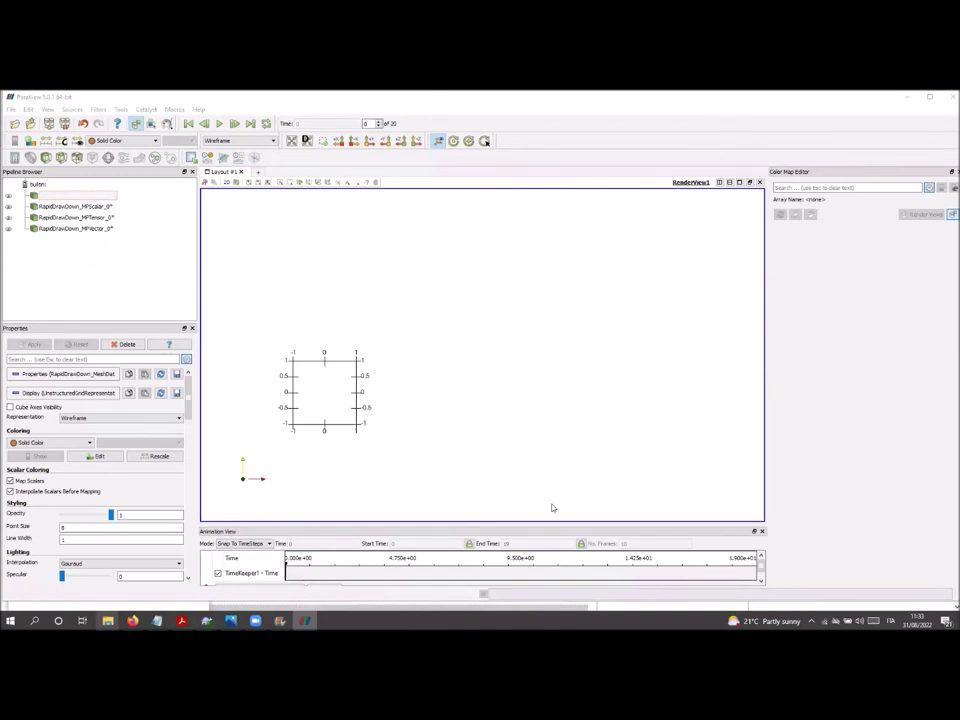
- Show the mesh and MPScalar results, and rescale the pressure_liquid colours to the data range at time step 1
{"action": "left_click", "coordinate": [8, 196]}
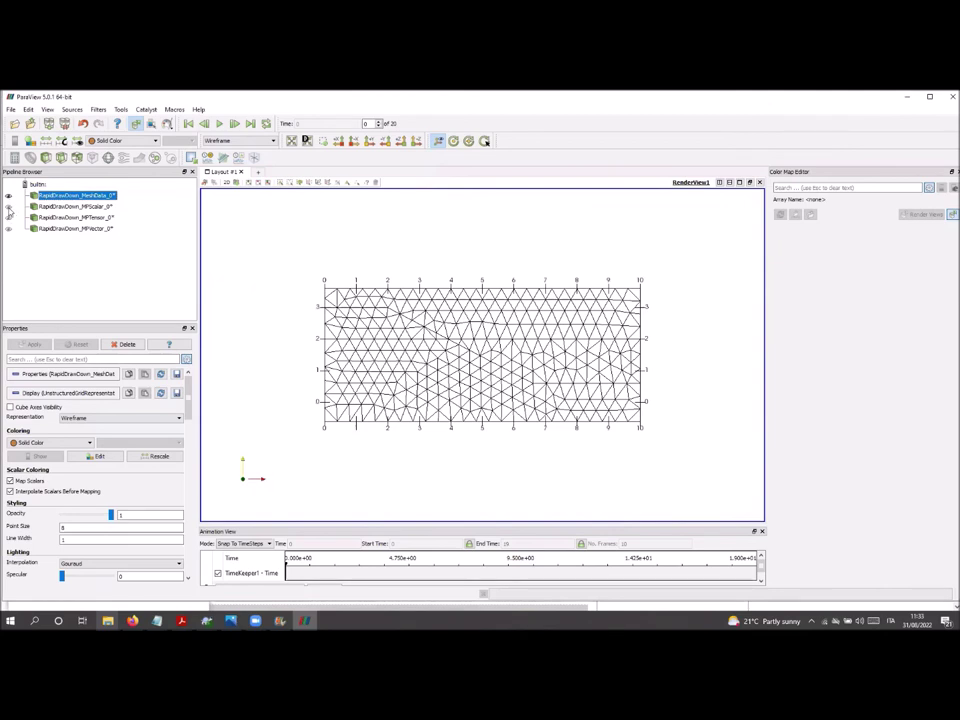
{"action": "left_click", "coordinate": [8, 206]}
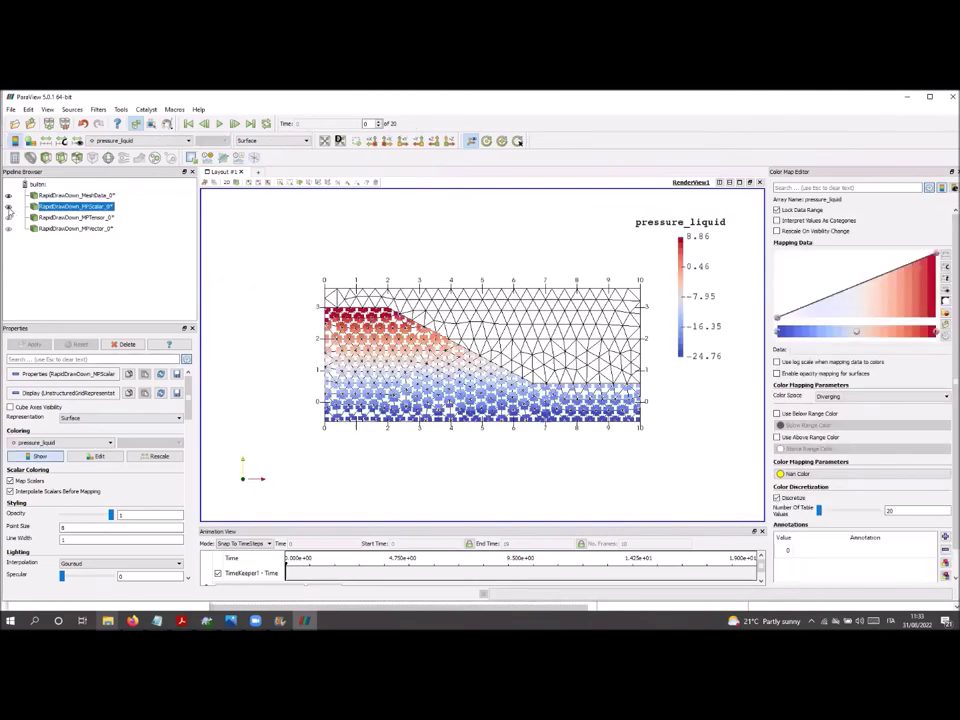
{"action": "scroll", "coordinate": [472, 343], "scroll_direction": "up", "scroll_amount": 2}
{"action": "scroll", "coordinate": [473, 343], "scroll_direction": "down", "scroll_amount": 2}
{"action": "left_click", "coordinate": [234, 125]}
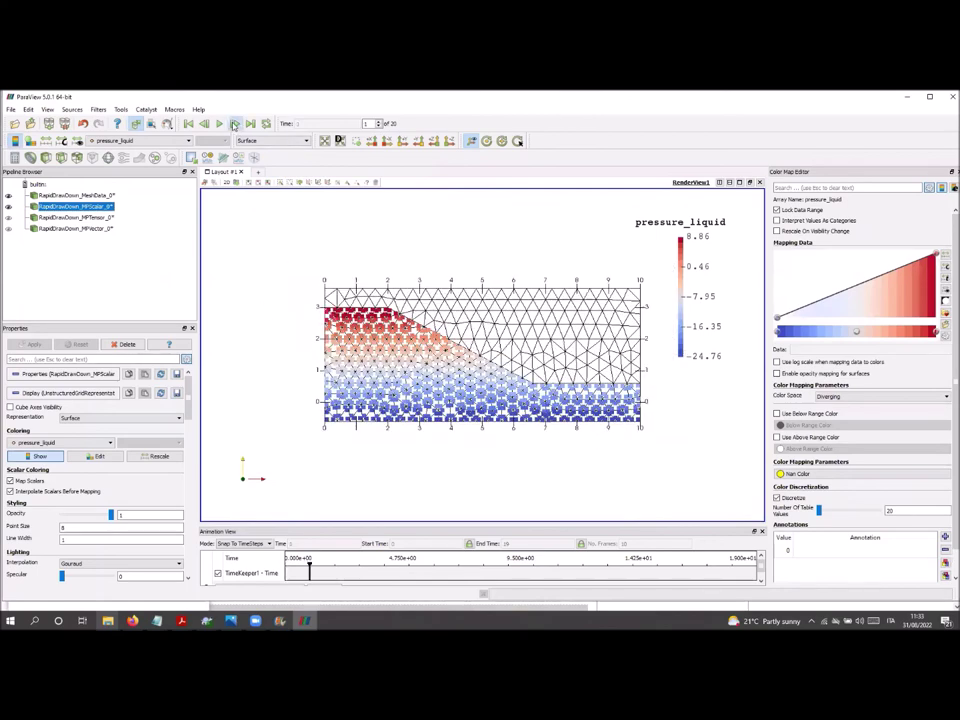
{"action": "left_click", "coordinate": [946, 259]}
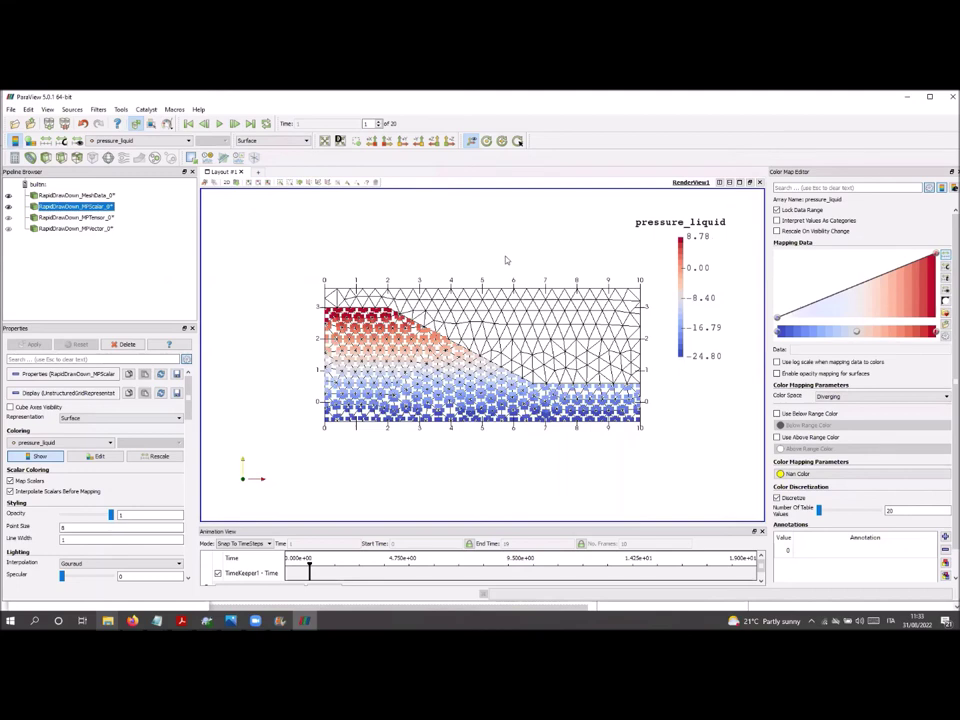
- Show MPTensor instead of MPScalar, coloured by total_stress_solid component 4, with the colours rescaled to the data range
{"action": "left_click", "coordinate": [8, 218]}
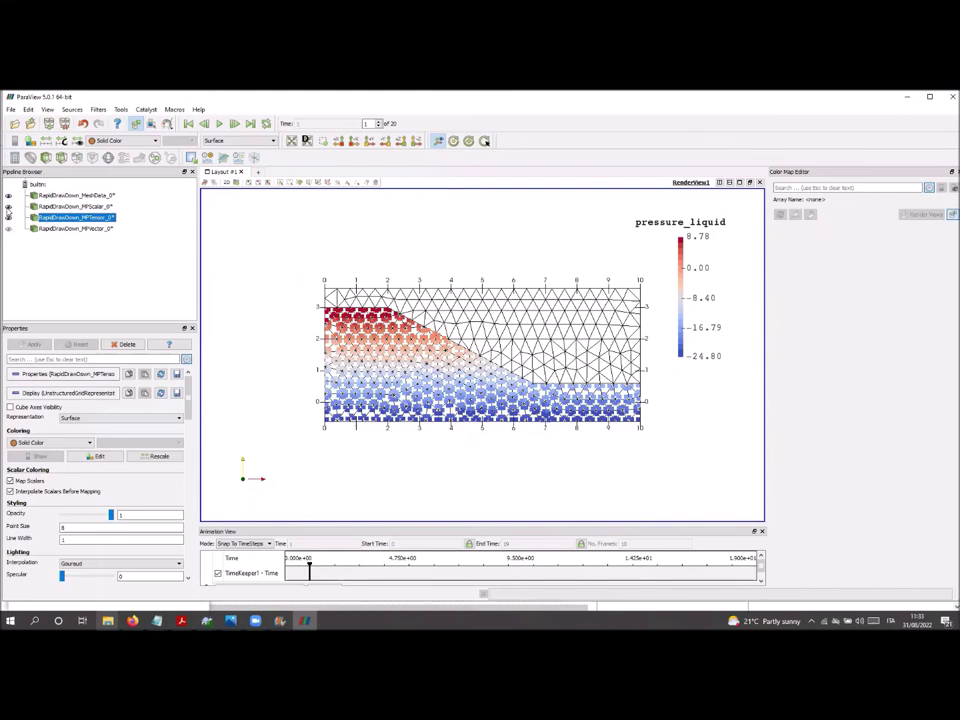
{"action": "left_click", "coordinate": [8, 206]}
{"action": "left_click", "coordinate": [118, 141]}
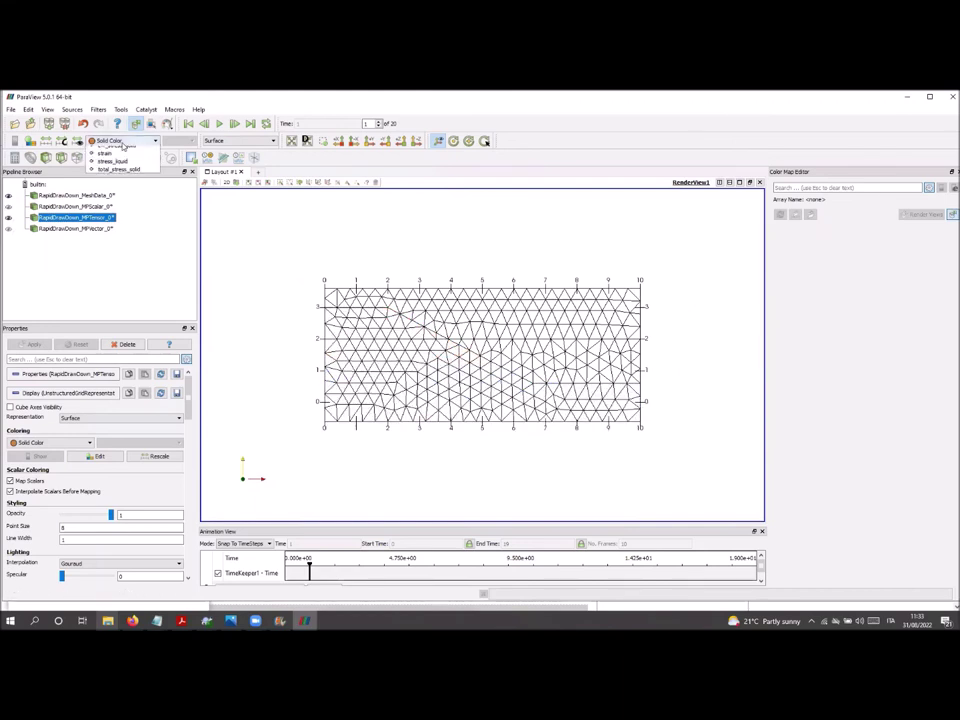
{"action": "left_click", "coordinate": [128, 182]}
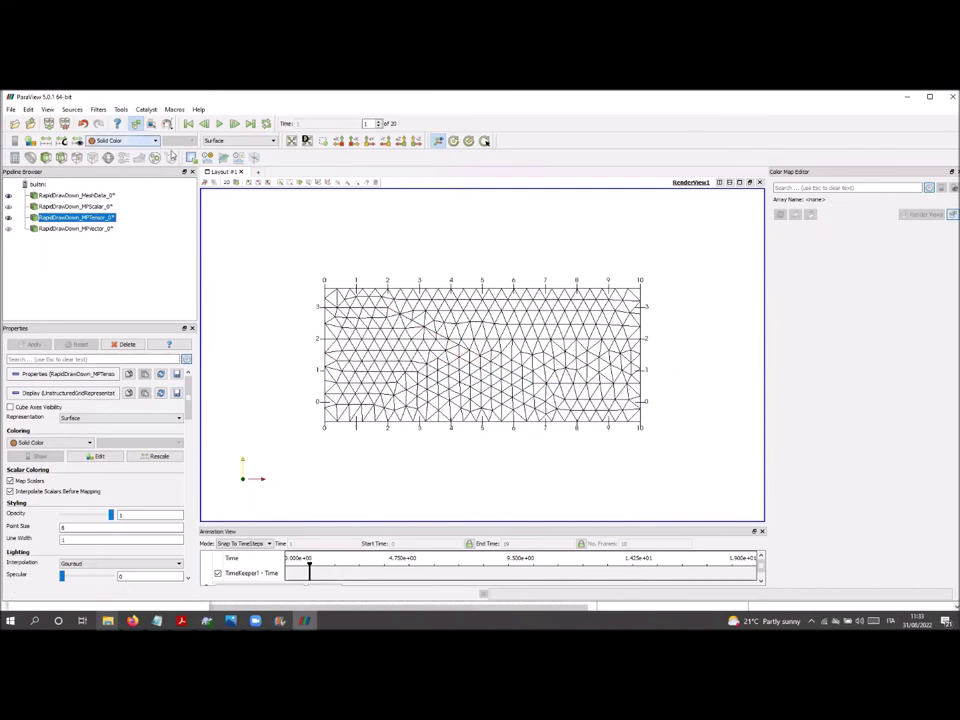
{"action": "left_click", "coordinate": [178, 141]}
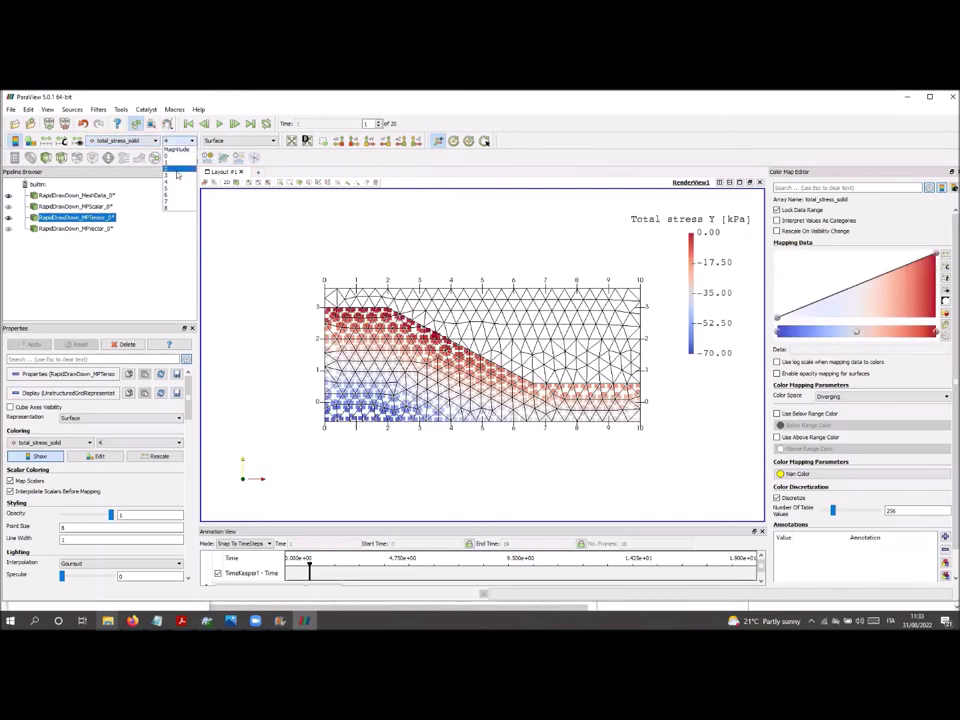
{"action": "left_click", "coordinate": [181, 183]}
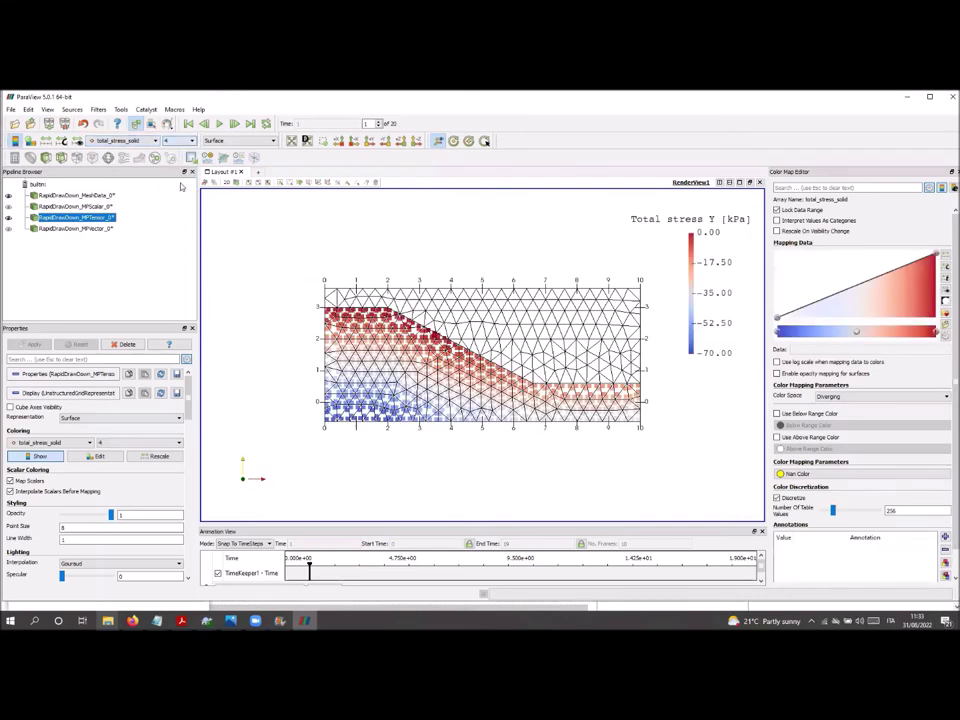
{"action": "scroll", "coordinate": [445, 308], "scroll_direction": "up", "scroll_amount": 1}
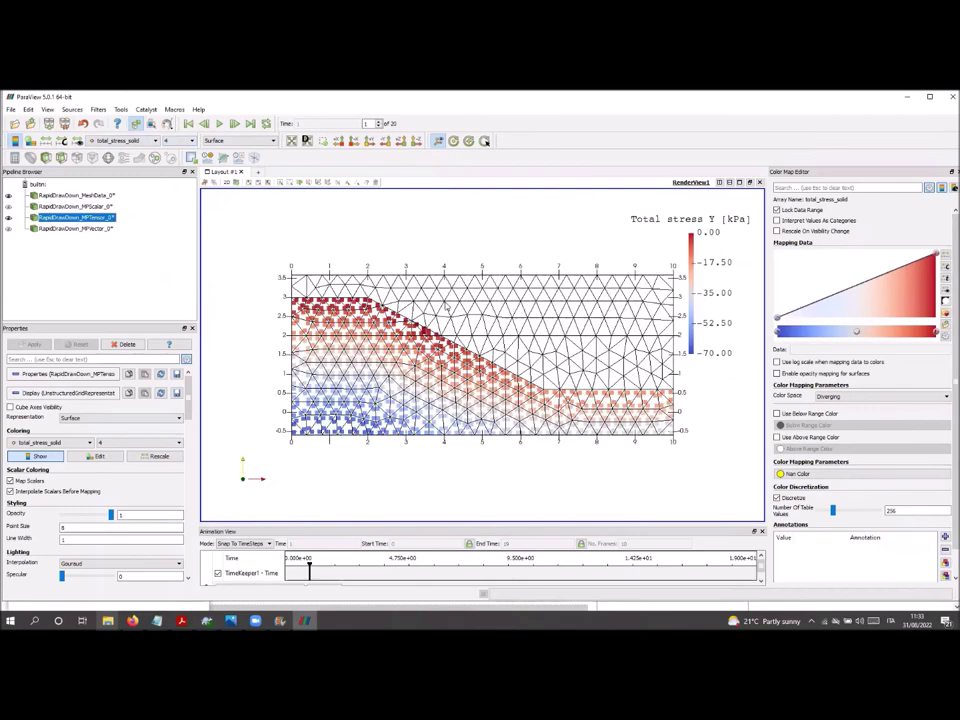
{"action": "scroll", "coordinate": [444, 306], "scroll_direction": "down", "scroll_amount": 1}
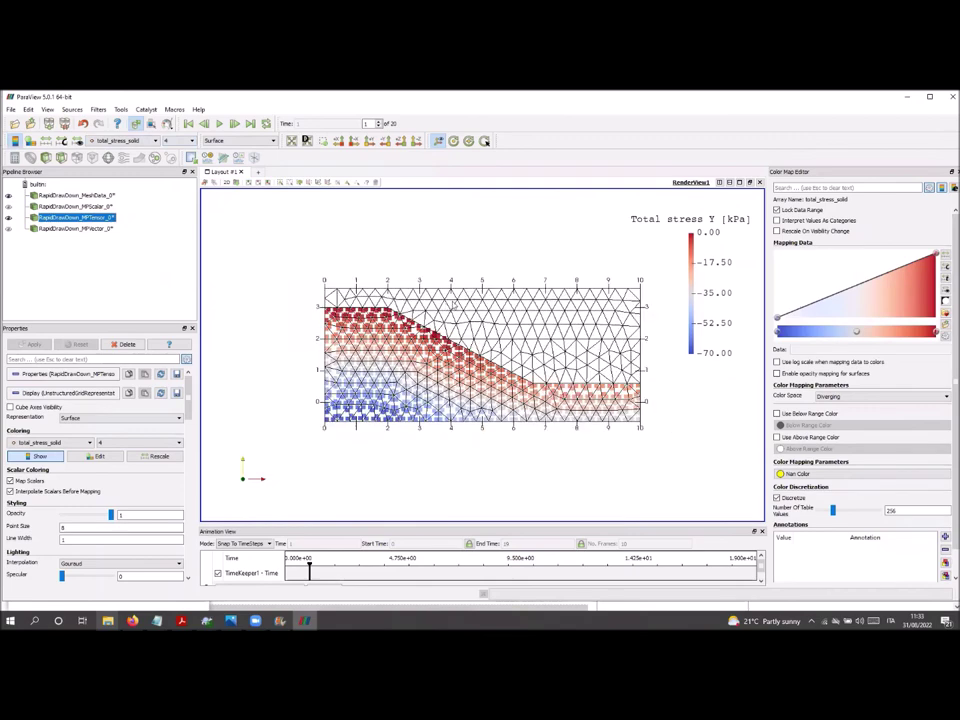
{"action": "left_click", "coordinate": [946, 262]}
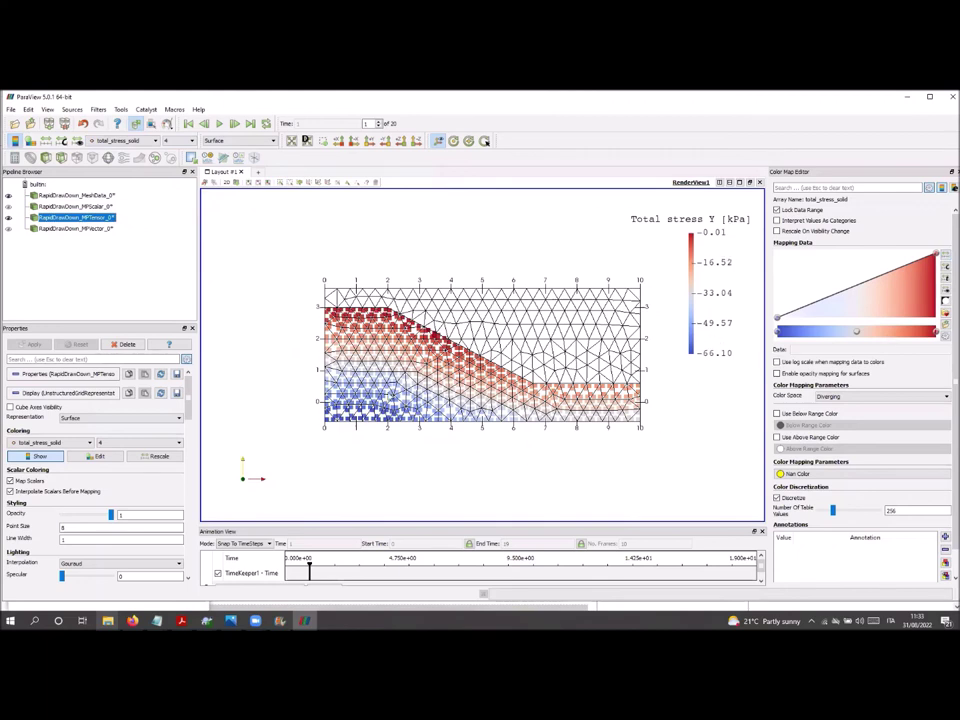
- Show MPVector instead of MPTensor at the last time step, coloured by displacement_solid magnitude and rescaled to the data range
{"action": "left_click", "coordinate": [8, 229]}
{"action": "left_click", "coordinate": [8, 218]}
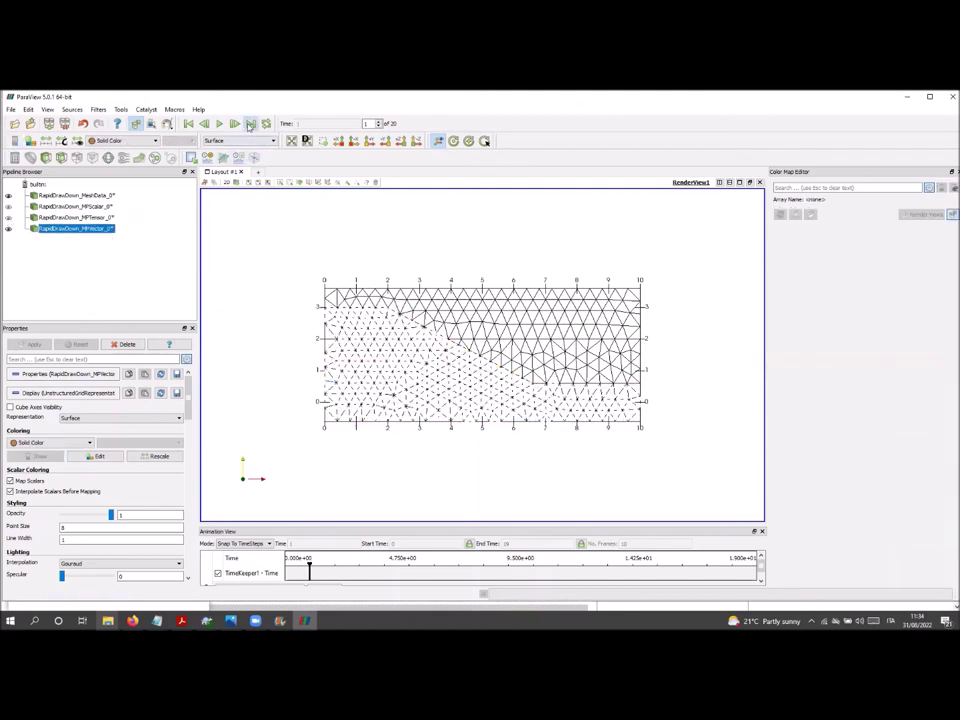
{"action": "left_click", "coordinate": [250, 124]}
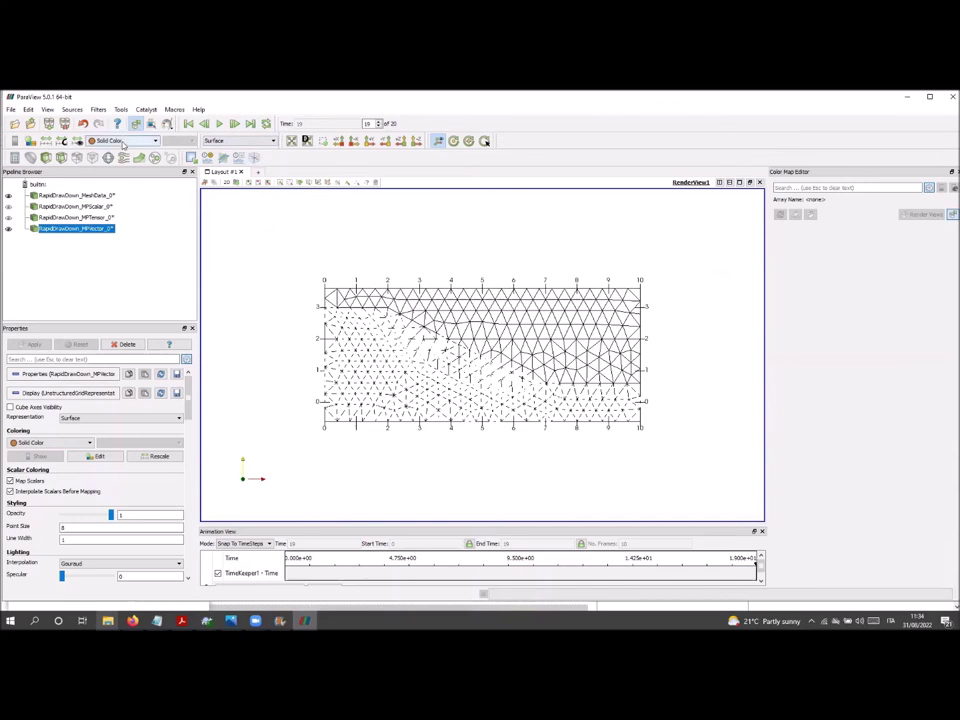
{"action": "left_click", "coordinate": [120, 141]}
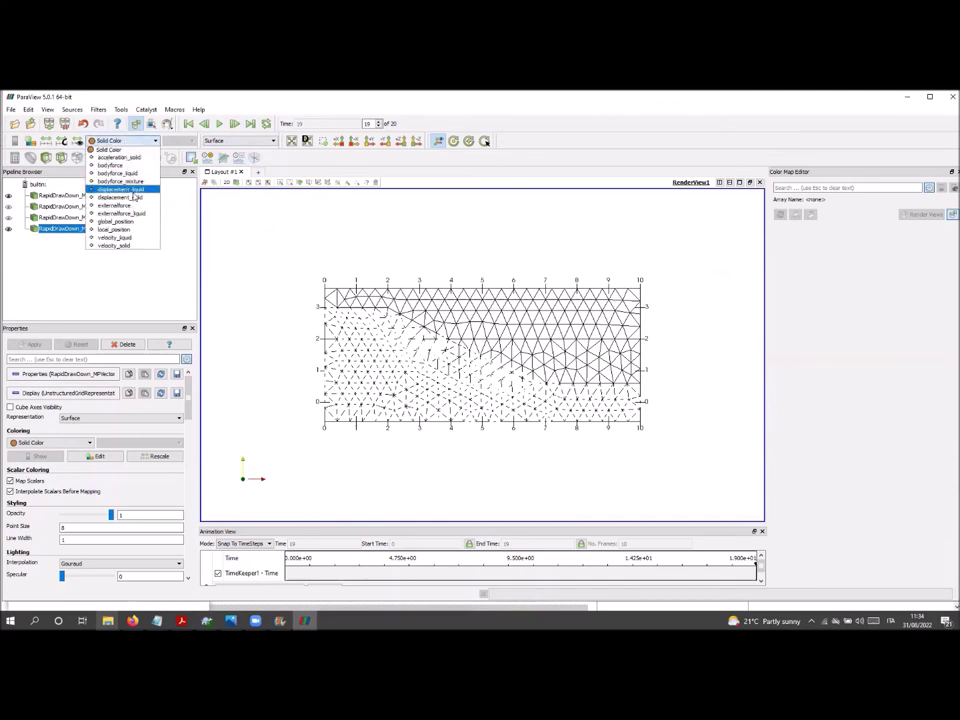
{"action": "key", "text": "Escape"}
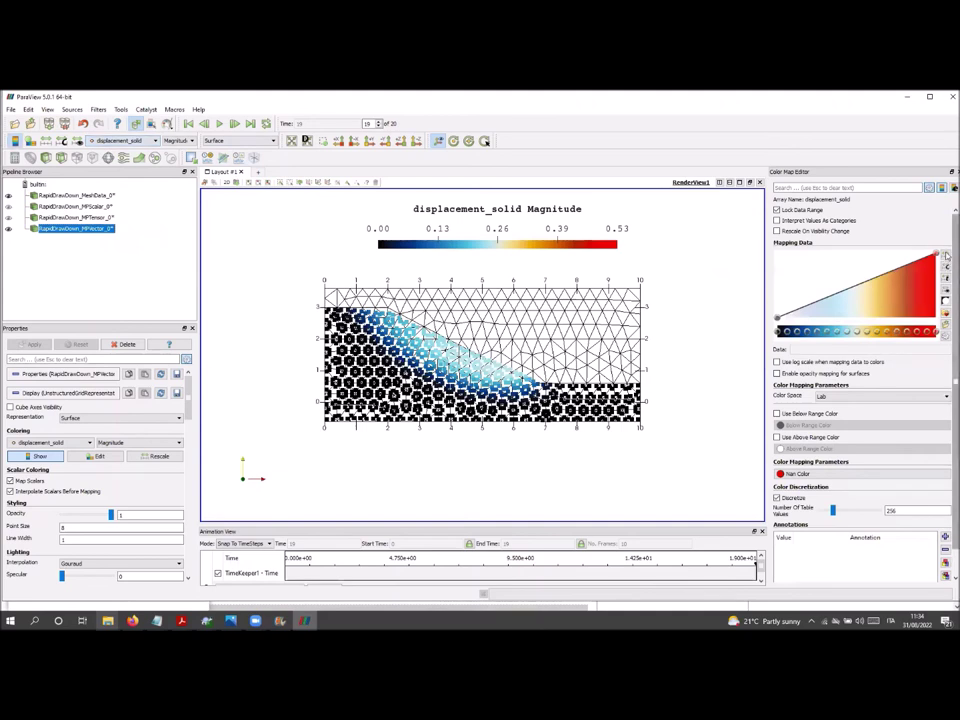
{"action": "left_click", "coordinate": [945, 257]}
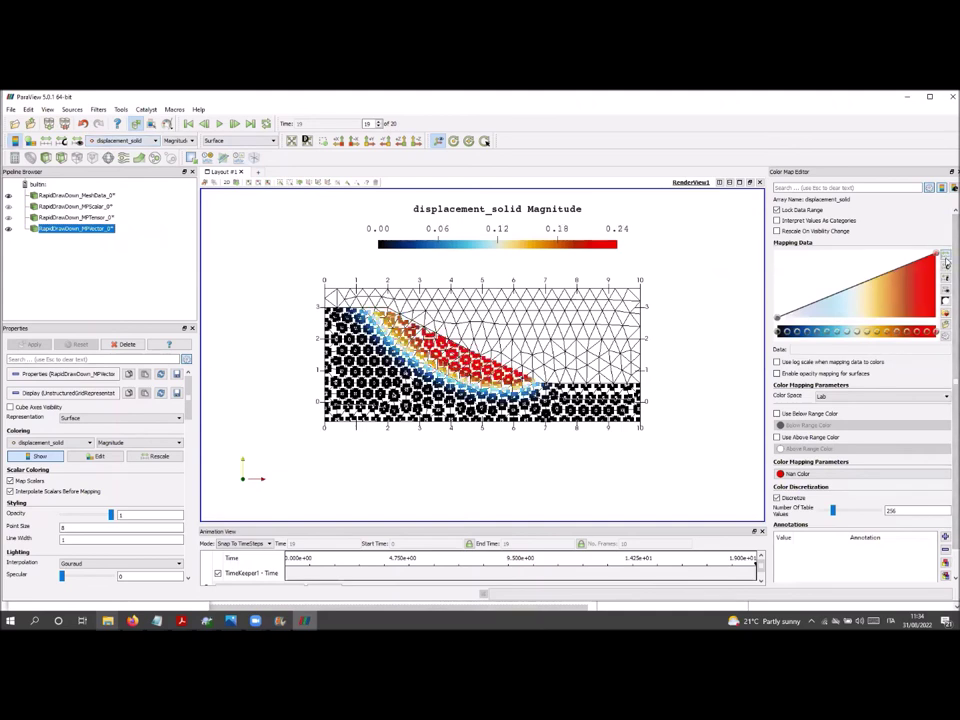
- Apply the Cool to Warm colour preset to the displacement_solid colour map
{"action": "left_click", "coordinate": [946, 316]}
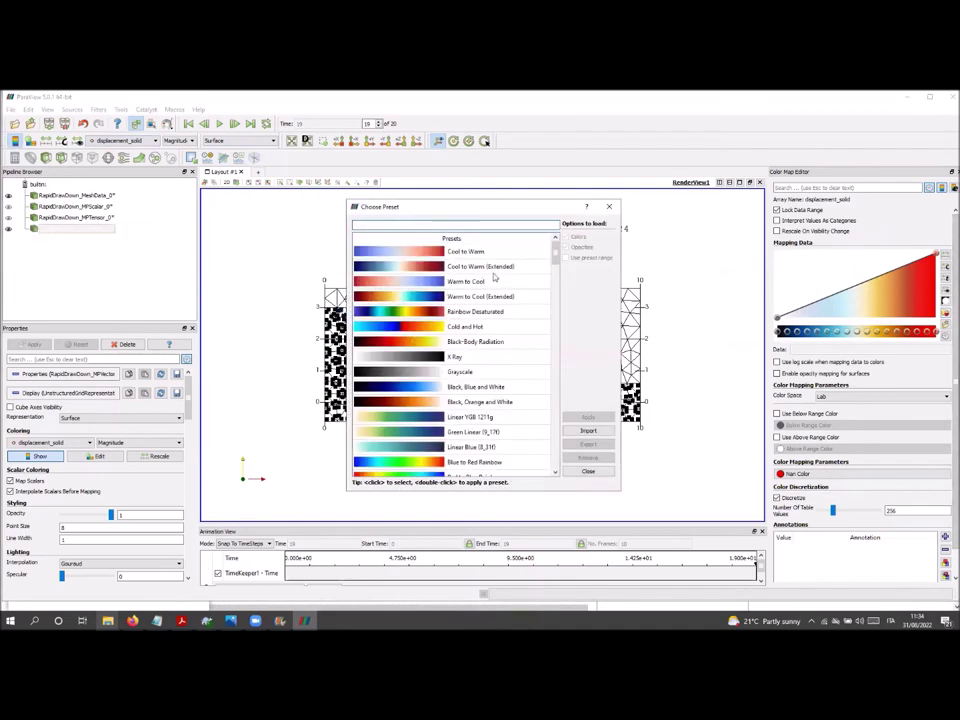
{"action": "left_click", "coordinate": [479, 254]}
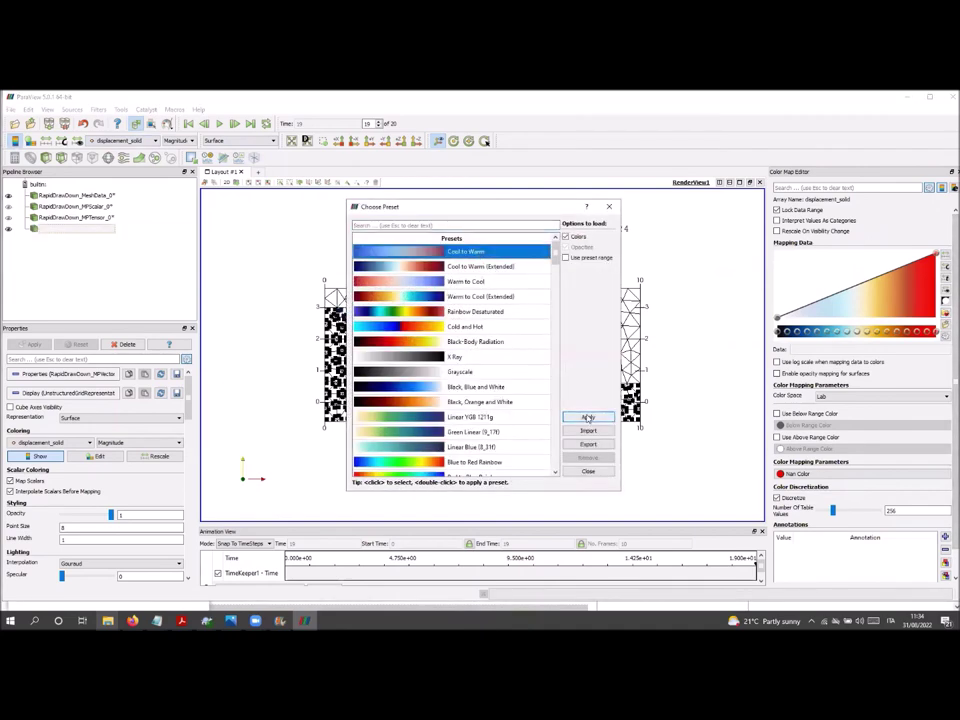
{"action": "left_click", "coordinate": [586, 417]}
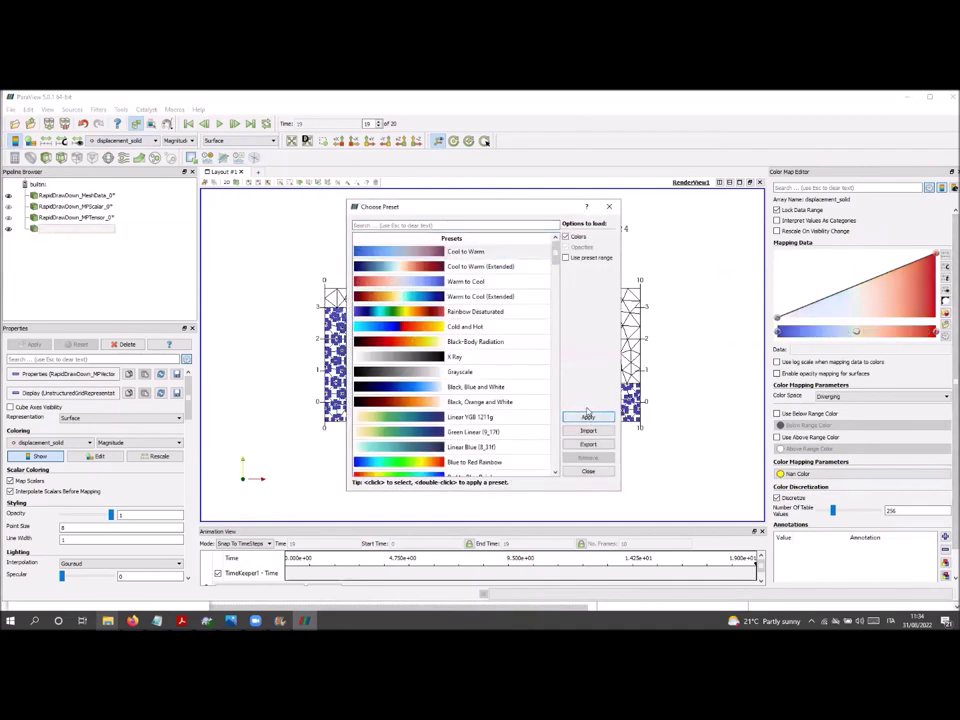
{"action": "left_click", "coordinate": [609, 206]}
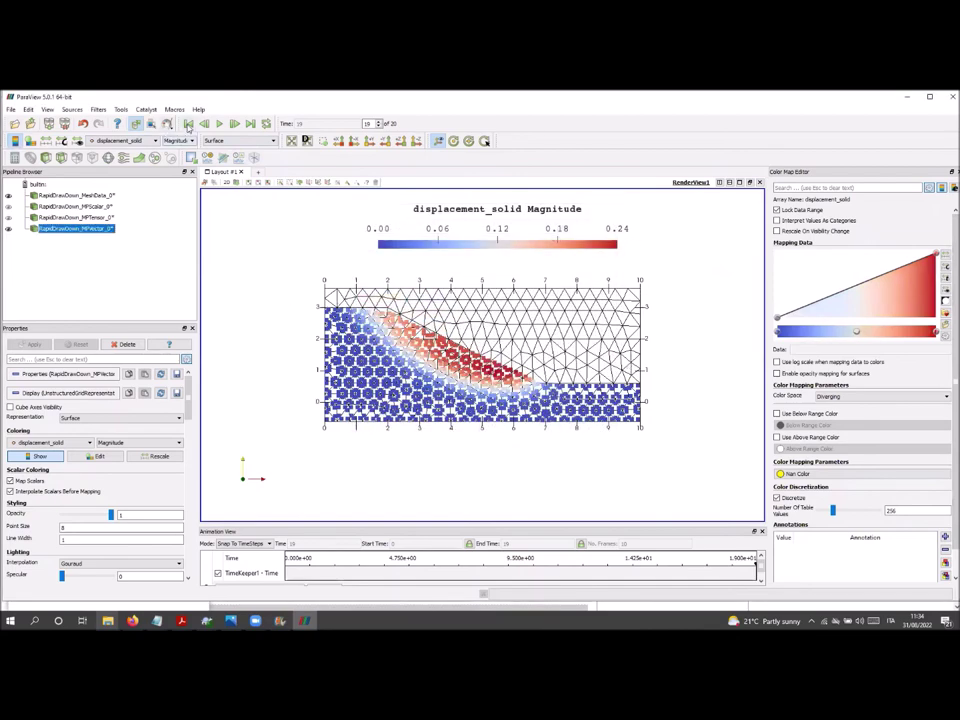
- Play the solid displacement results from the first time step to the last and examine the sliding mass
{"action": "left_click", "coordinate": [188, 123]}
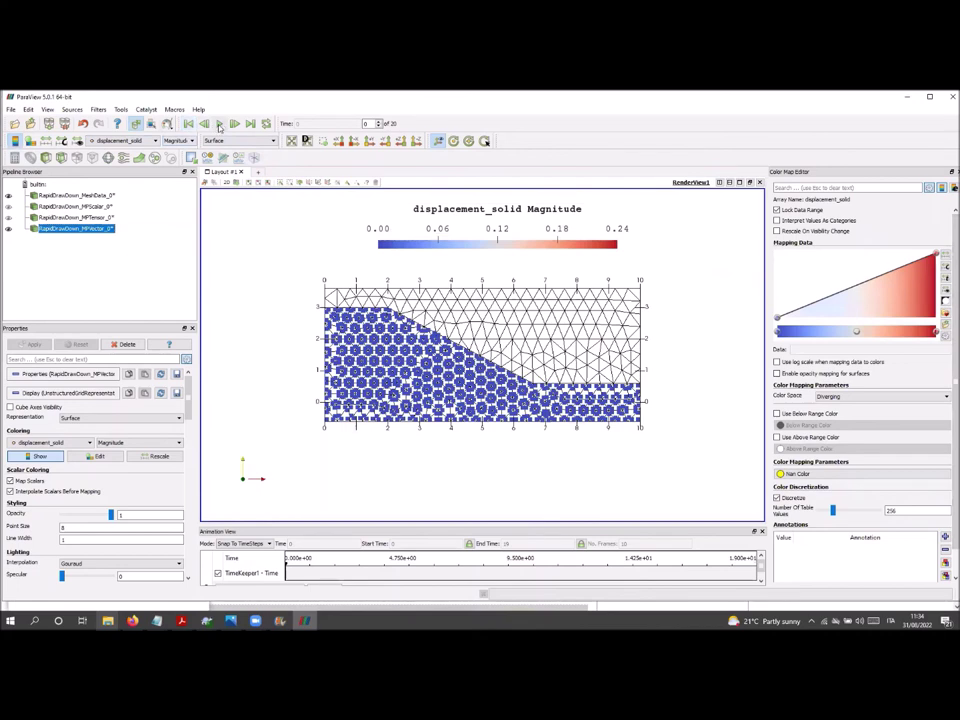
{"action": "left_click", "coordinate": [232, 125]}
{"action": "left_click", "coordinate": [220, 124]}
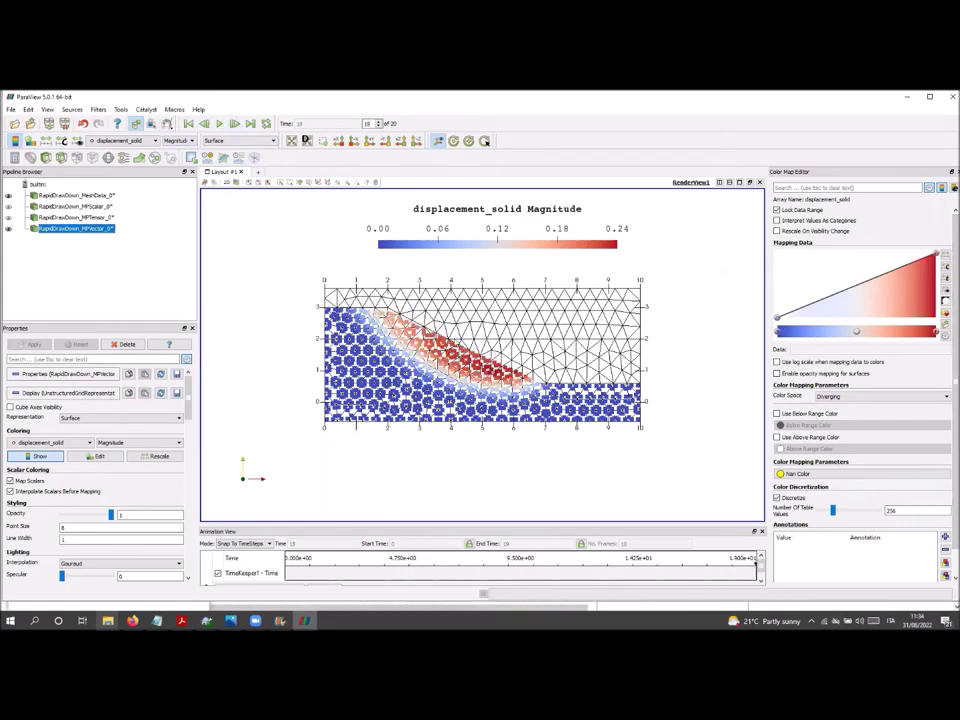
{"action": "scroll", "coordinate": [480, 355], "scroll_direction": "up", "scroll_amount": 2}
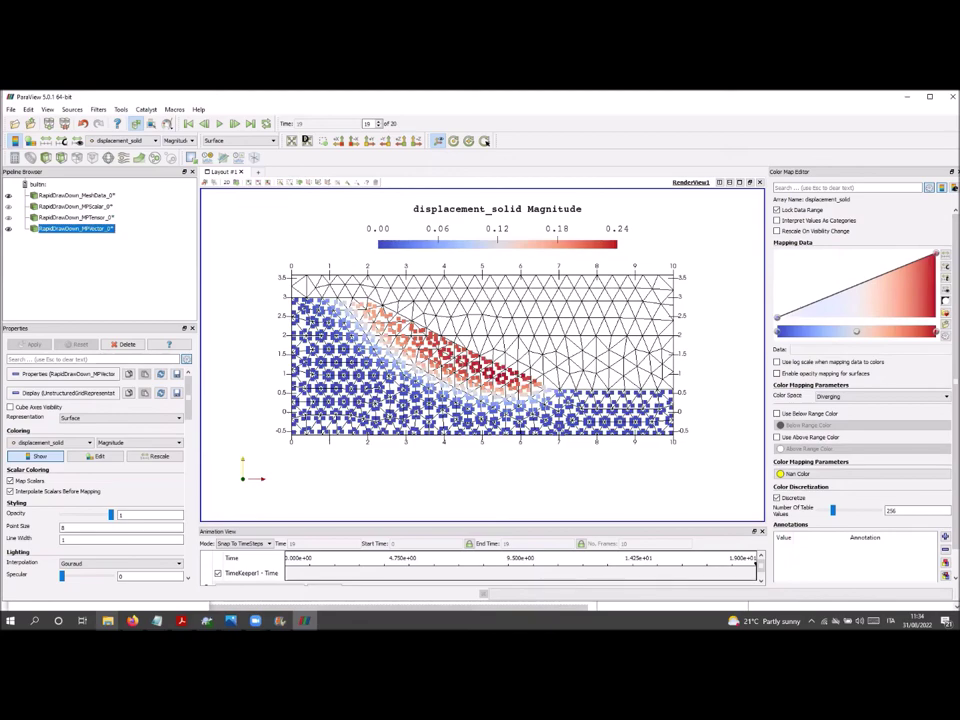
- At time step 0, select one MPVector material point at the slope's crest and add another at its toe
{"action": "key", "text": "F2"}
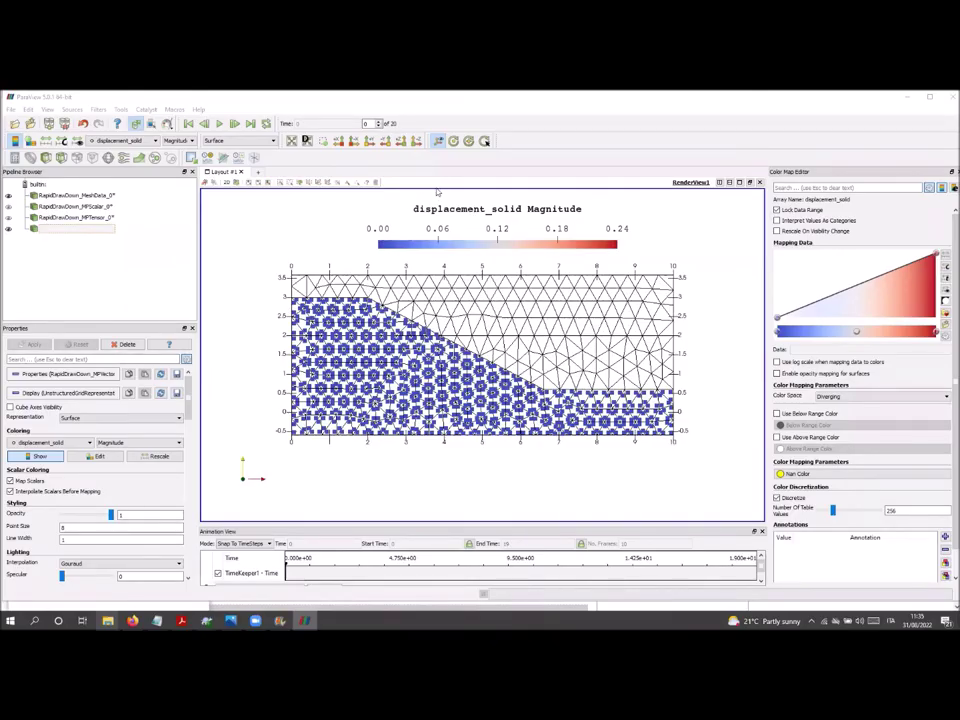
{"action": "left_click", "coordinate": [355, 287]}
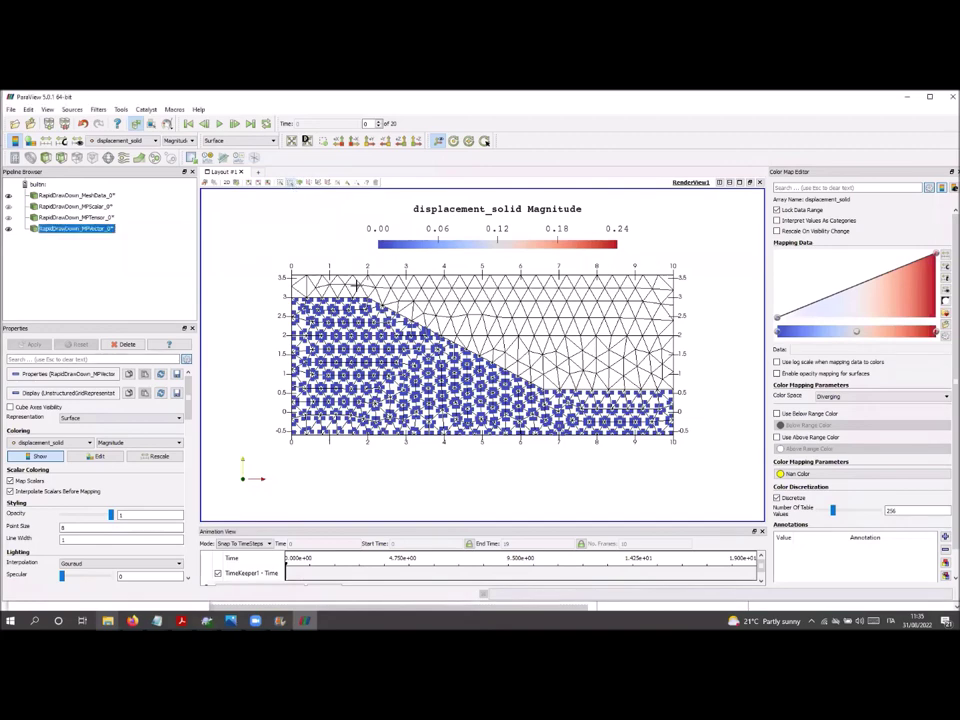
{"action": "scroll", "coordinate": [345, 293], "scroll_direction": "up", "scroll_amount": 8}
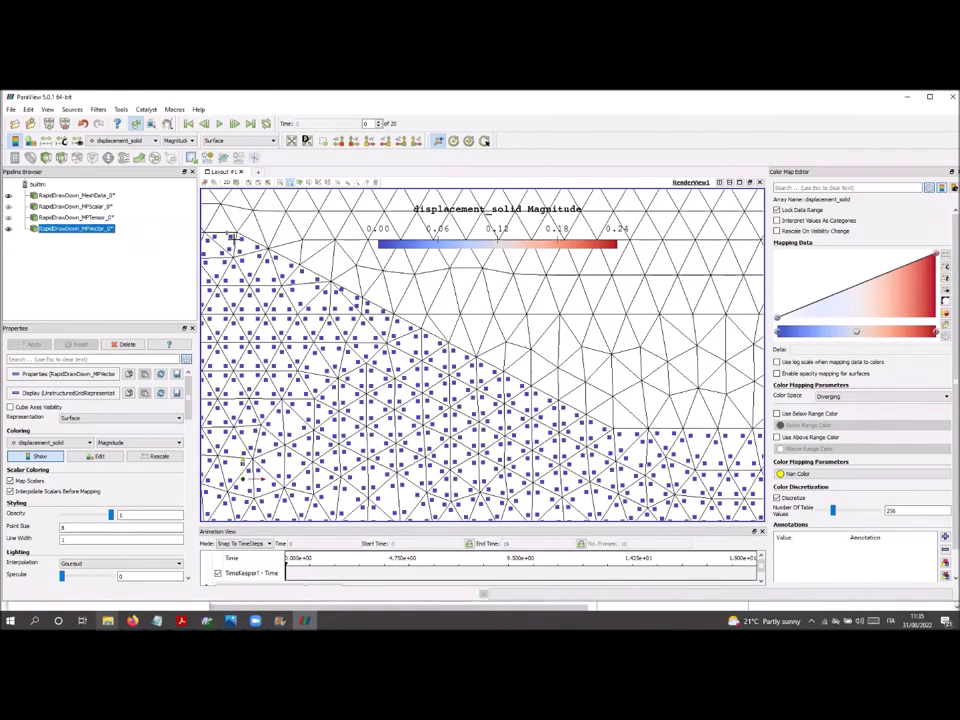
{"action": "scroll", "coordinate": [240, 220], "scroll_direction": "down", "scroll_amount": 10}
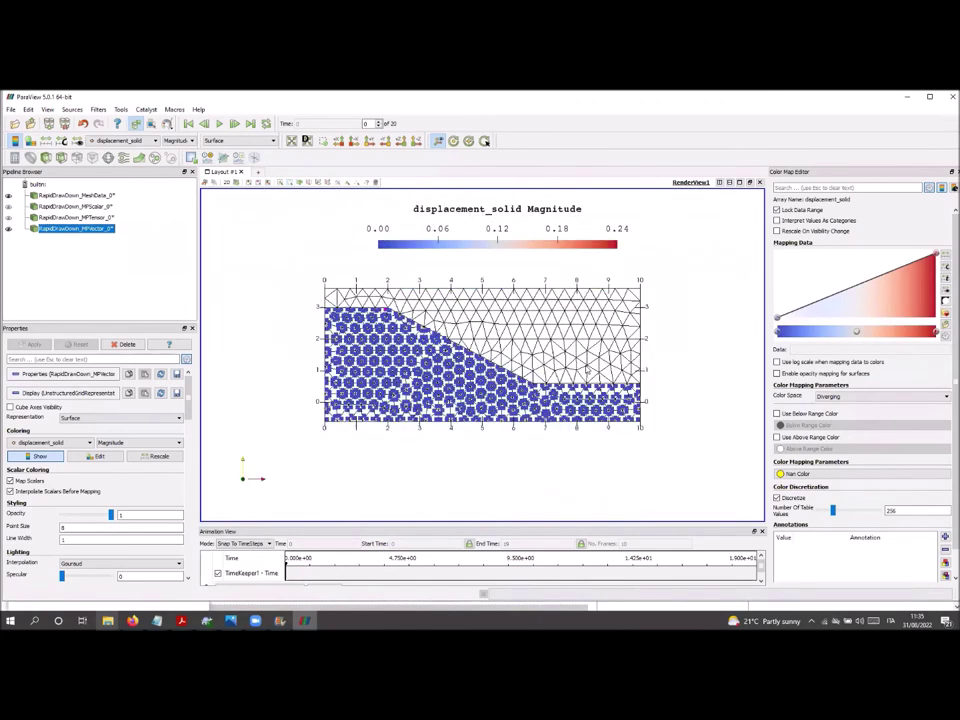
{"action": "scroll", "coordinate": [587, 370], "scroll_direction": "up", "scroll_amount": 1}
{"action": "left_click", "coordinate": [267, 183]}
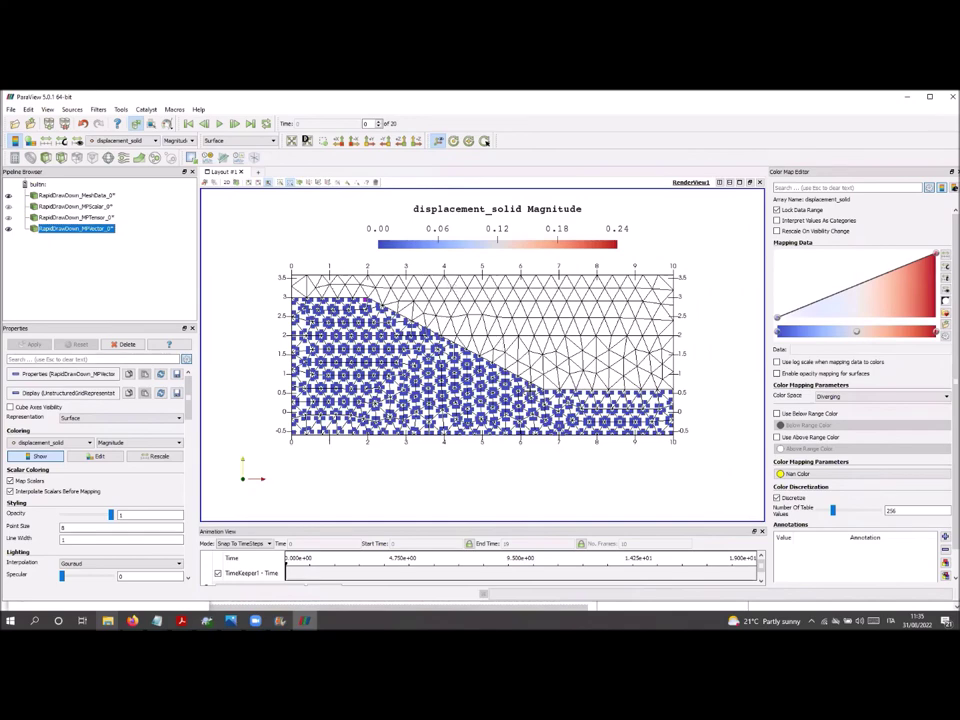
{"action": "scroll", "coordinate": [405, 300], "scroll_direction": "up", "scroll_amount": 2}
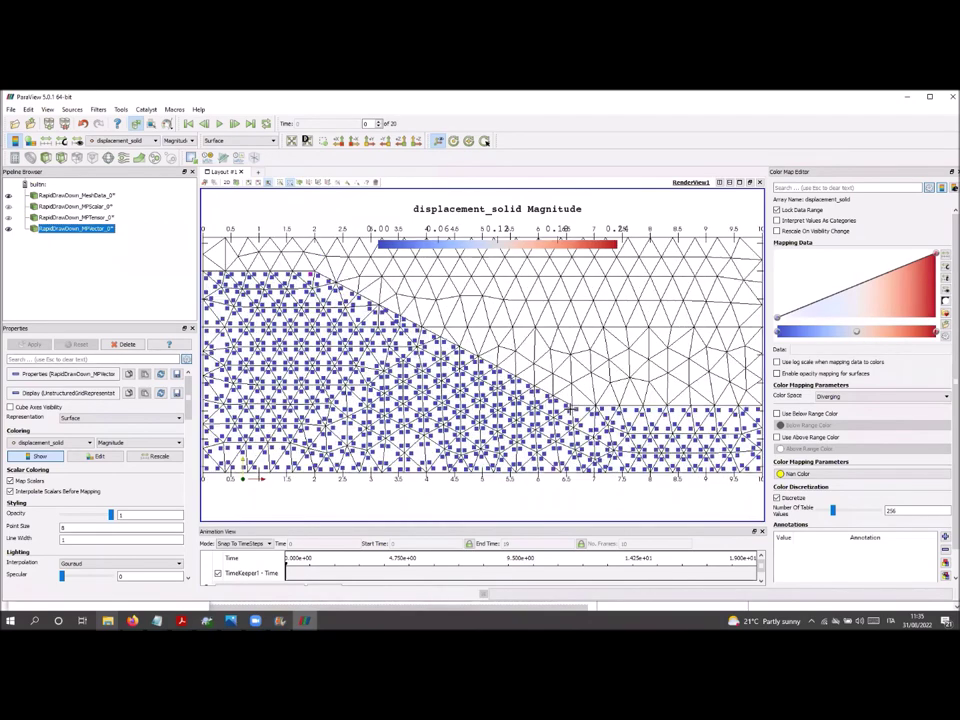
{"action": "scroll", "coordinate": [571, 408], "scroll_direction": "up", "scroll_amount": 1}
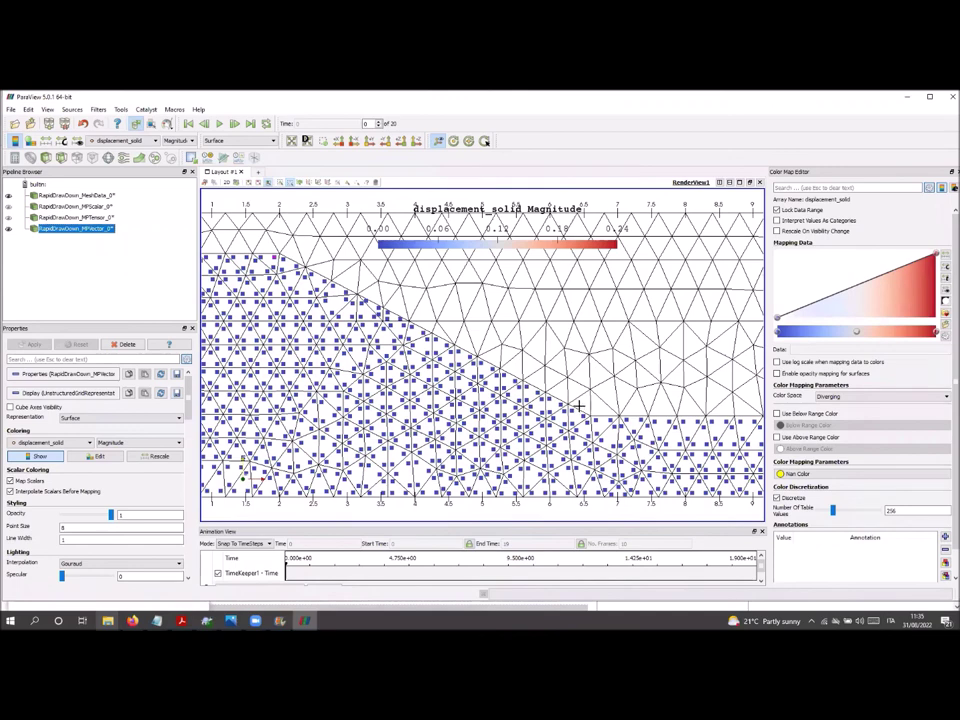
{"action": "scroll", "coordinate": [576, 403], "scroll_direction": "down", "scroll_amount": 1}
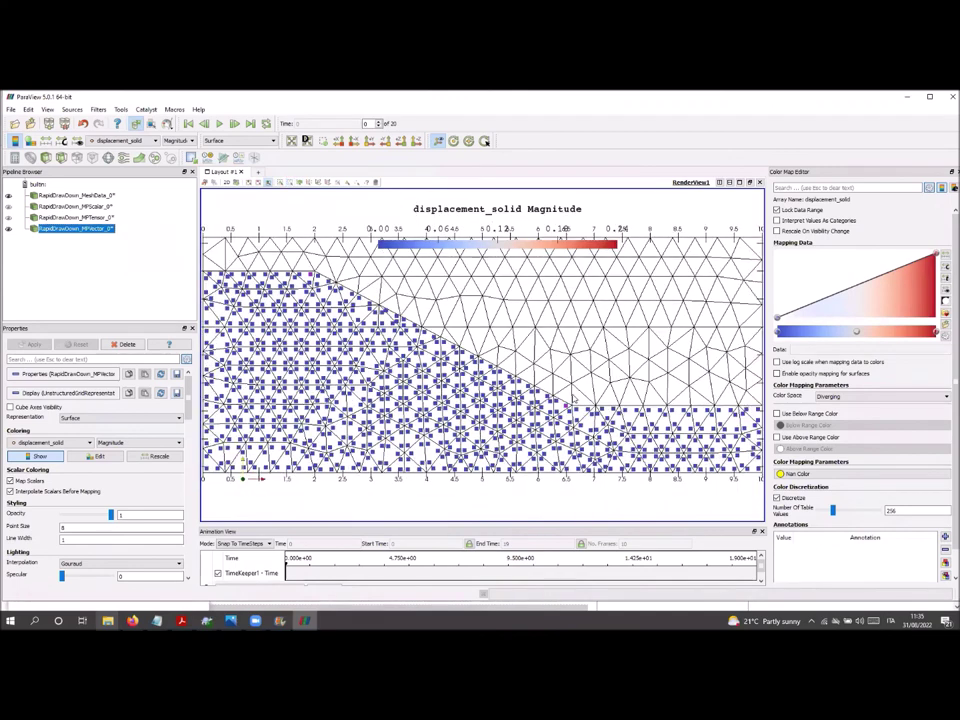
{"action": "scroll", "coordinate": [572, 401], "scroll_direction": "down", "scroll_amount": 4}
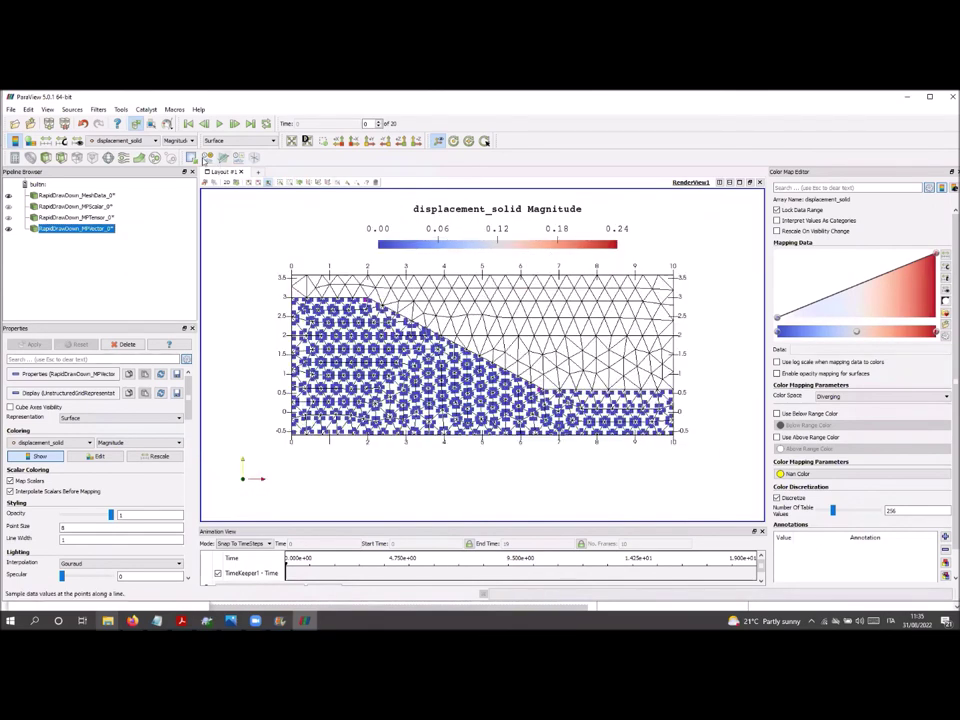
- Extract the two selected crest and toe points from the MPVector results using Find Data
{"action": "left_click", "coordinate": [154, 125]}
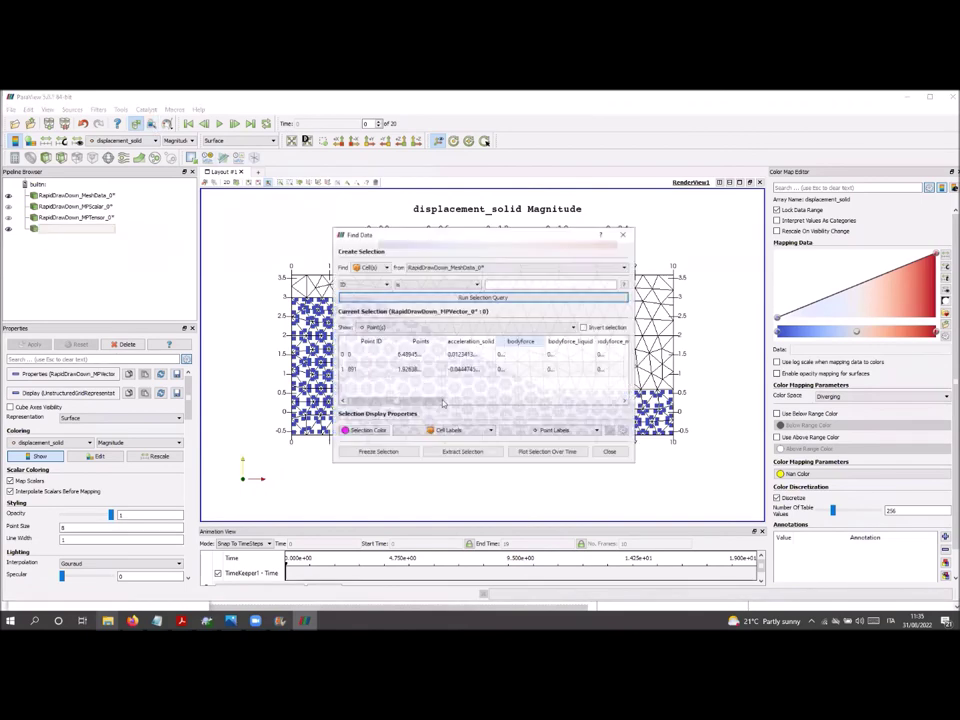
{"action": "left_click", "coordinate": [463, 453]}
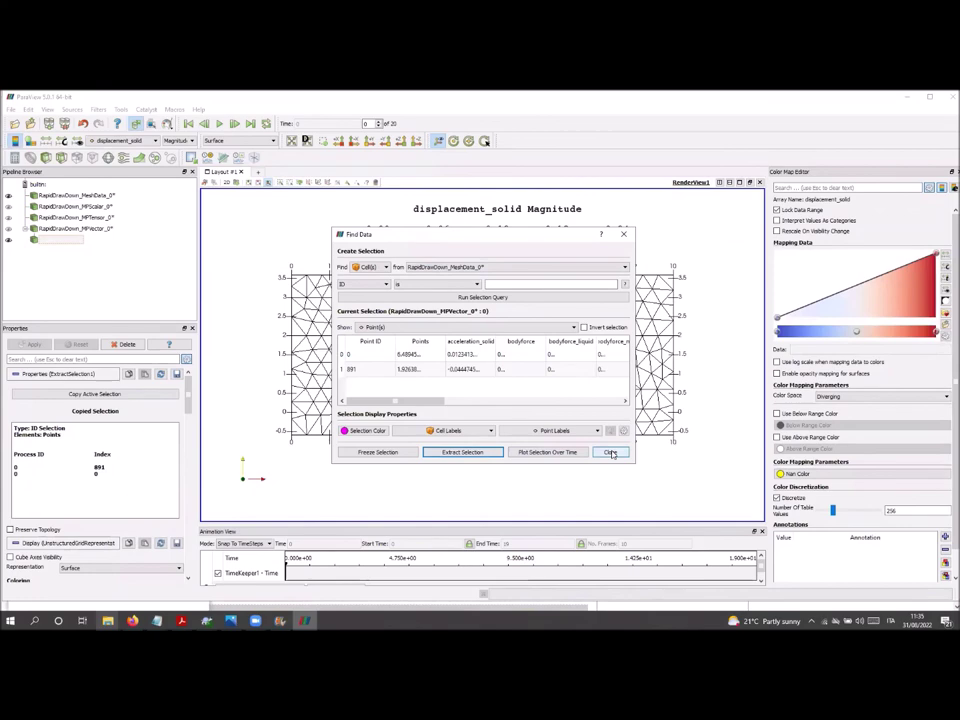
- Export the extracted crest and toe point data for all time steps as CSV files named Crest&ToeDisplcMP
{"action": "left_click", "coordinate": [611, 453]}
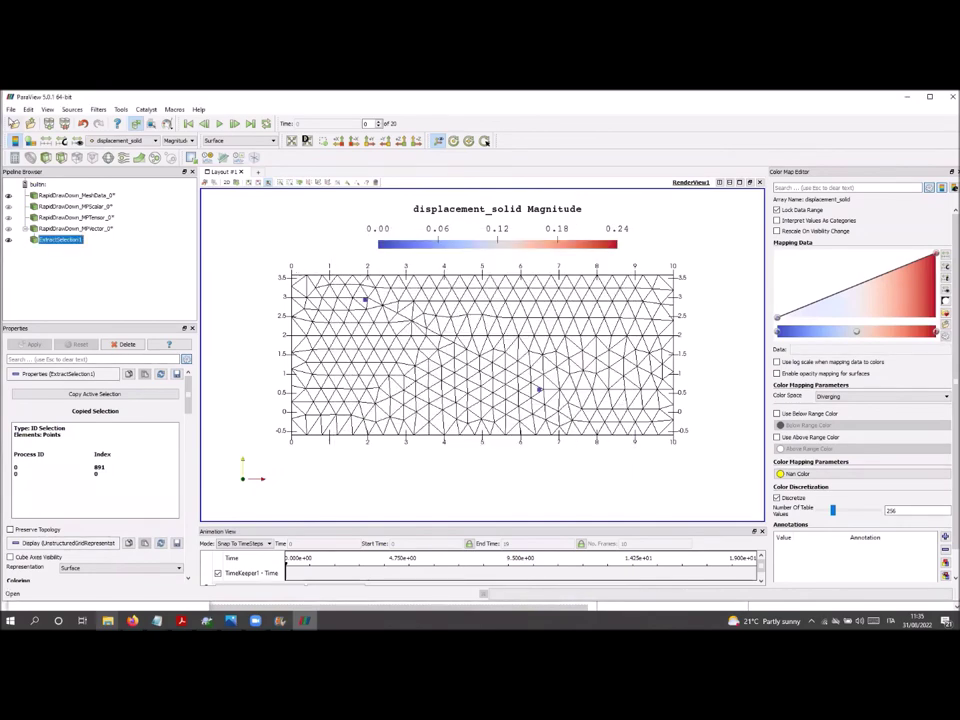
{"action": "left_click", "coordinate": [10, 109]}
{"action": "left_click", "coordinate": [35, 174]}
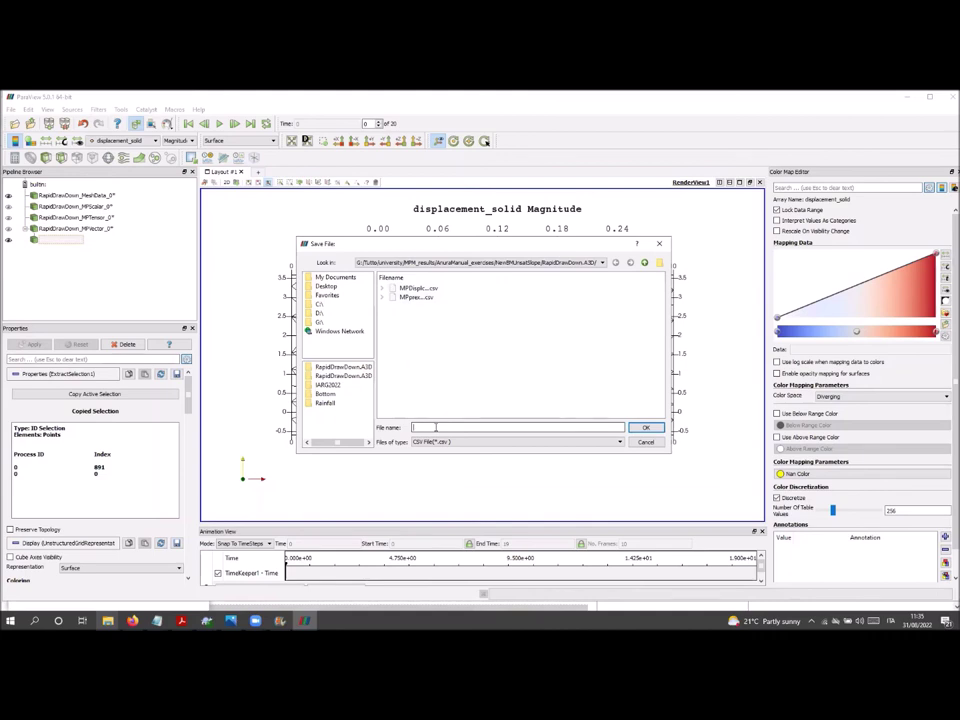
{"action": "type", "text": "rest&ToeDisplMP"}
{"action": "key", "text": "Return"}
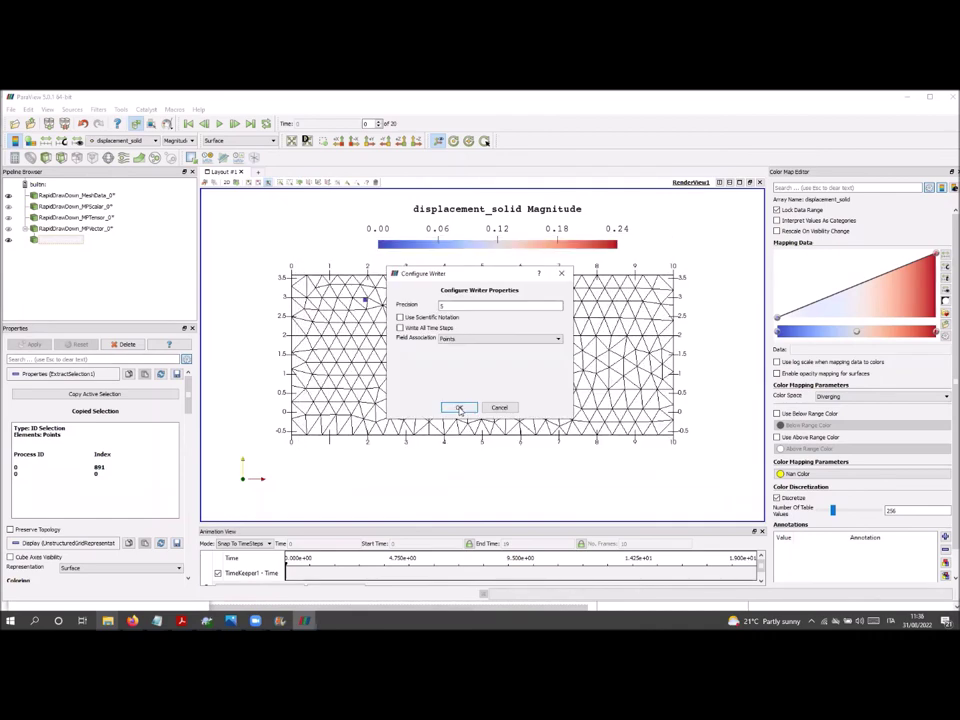
{"action": "left_click", "coordinate": [421, 329]}
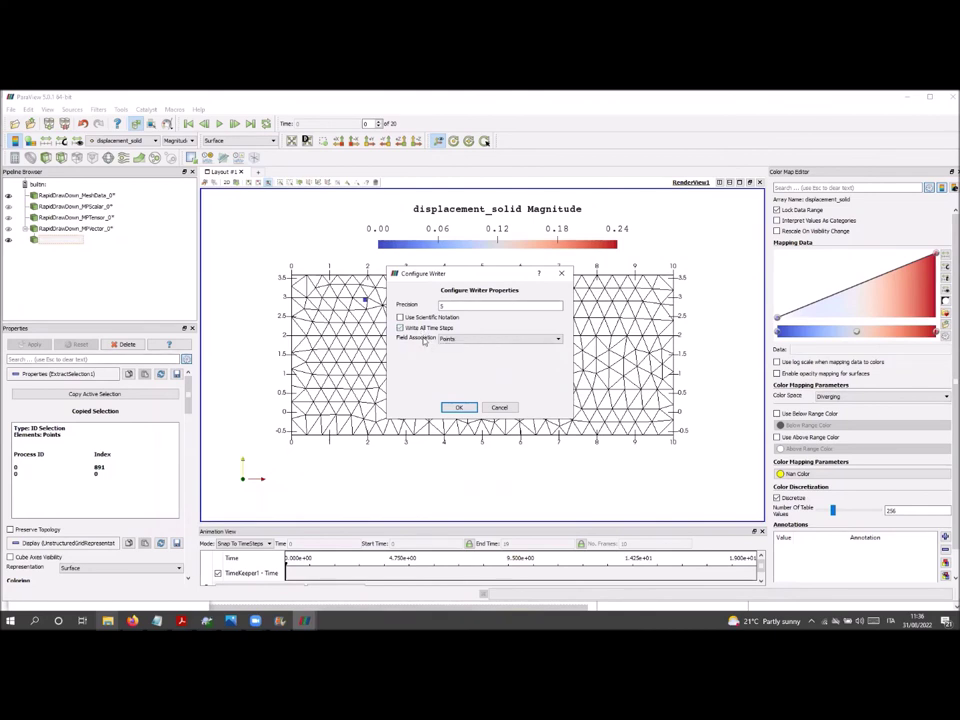
{"action": "left_click", "coordinate": [460, 408]}
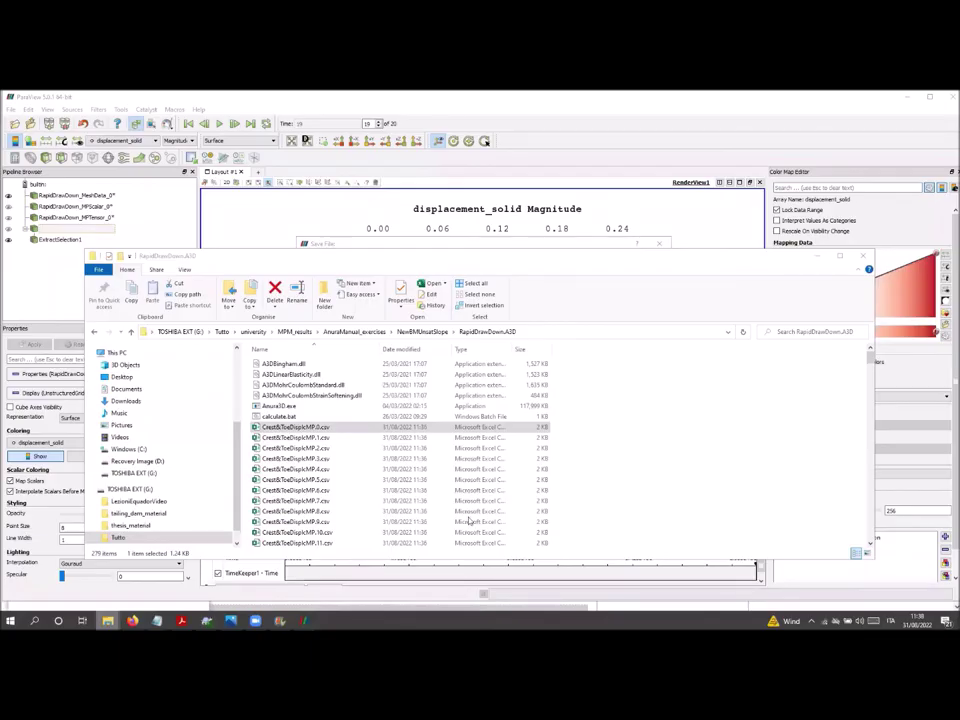
- Open Crest&ToeDisplcMP.0.csv in Excel, autofit the velocity columns A to F and examine the solid velocity components
{"action": "double_click", "coordinate": [355, 428]}
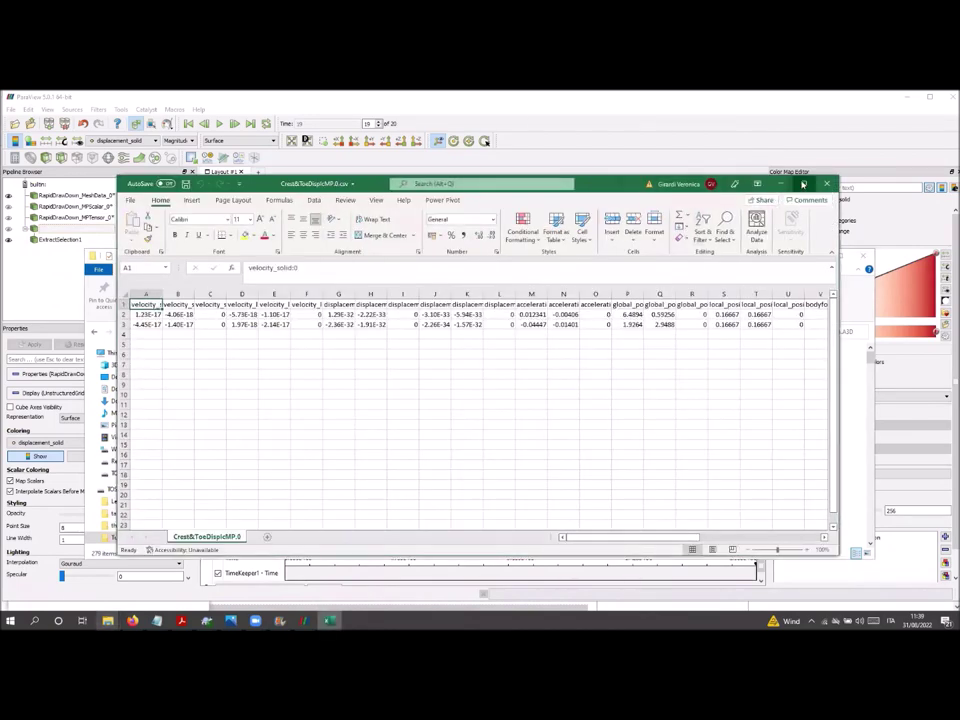
{"action": "left_click", "coordinate": [803, 183]}
{"action": "left_click_drag", "start_coordinate": [26, 208], "coordinate": [190, 209]}
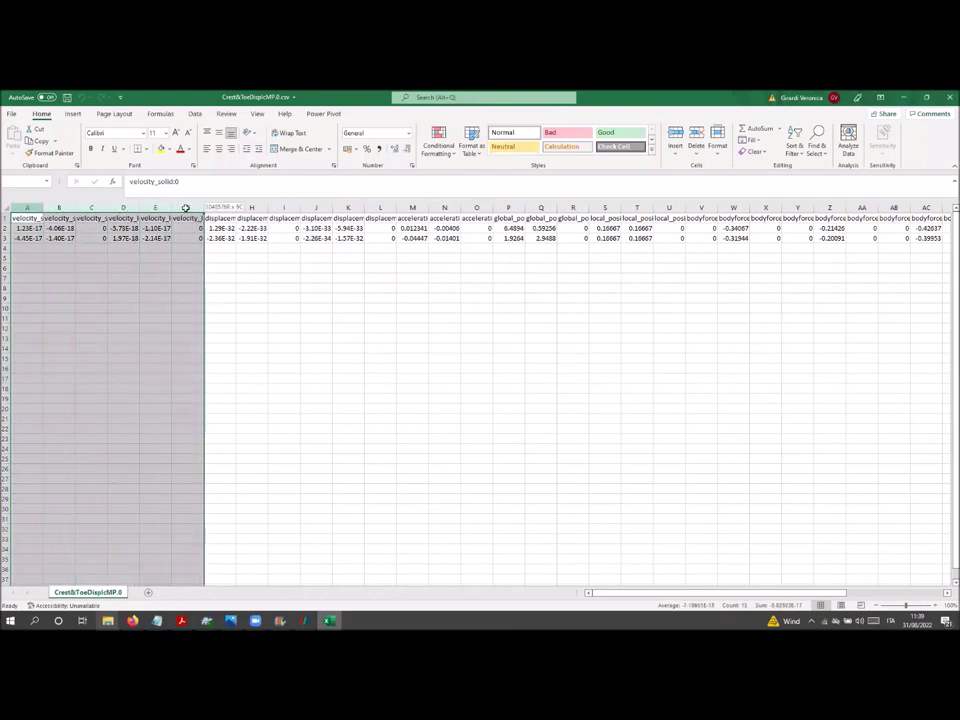
{"action": "left_click", "coordinate": [717, 145]}
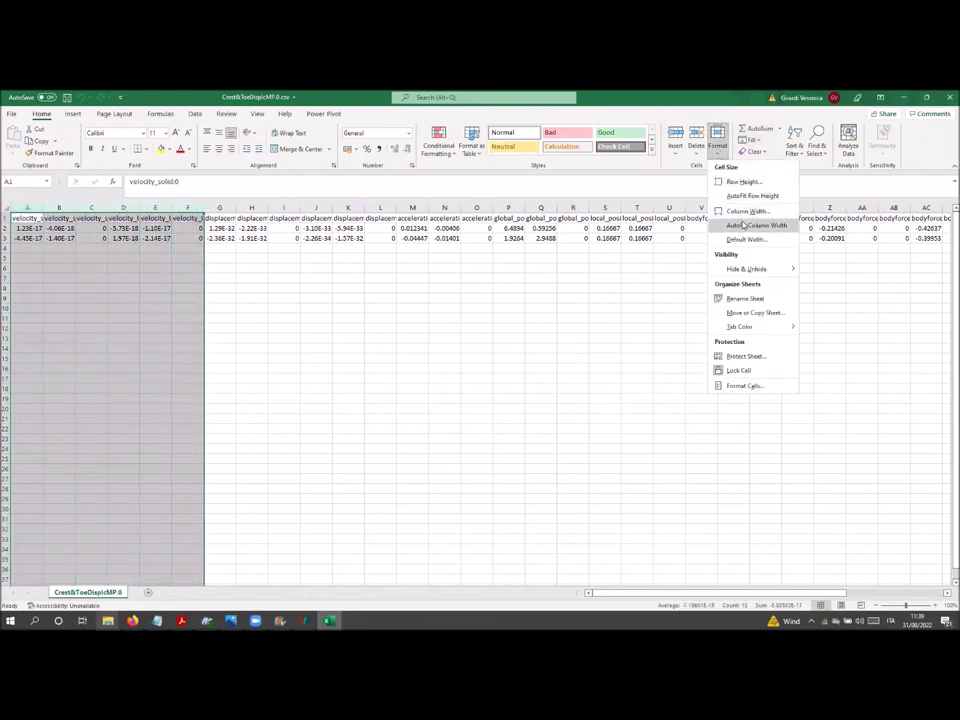
{"action": "left_click", "coordinate": [744, 222]}
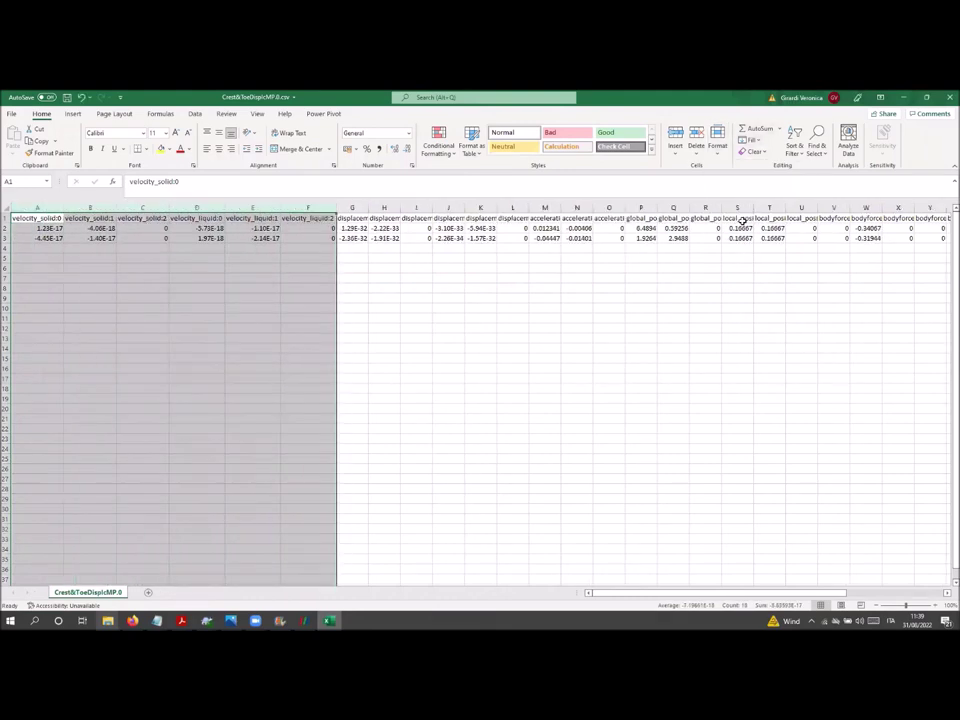
{"action": "left_click", "coordinate": [55, 229]}
{"action": "left_click", "coordinate": [96, 228]}
{"action": "left_click", "coordinate": [146, 228]}
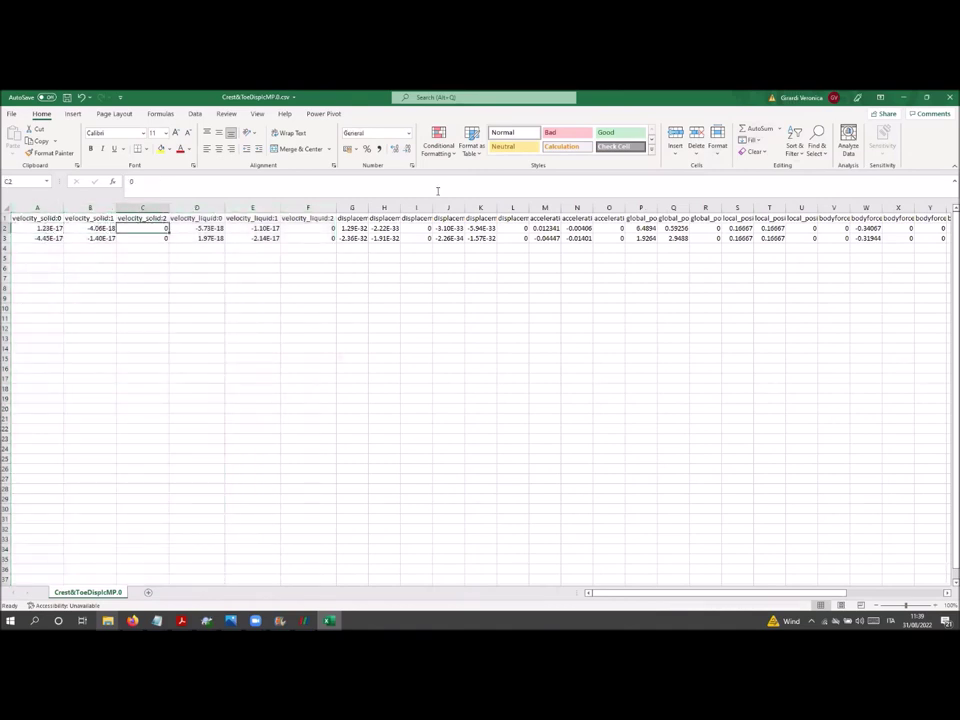
- Autofit the displacement columns G to L and examine the horizontal and vertical solid displacements of both points
{"action": "left_click_drag", "start_coordinate": [356, 207], "coordinate": [506, 202]}
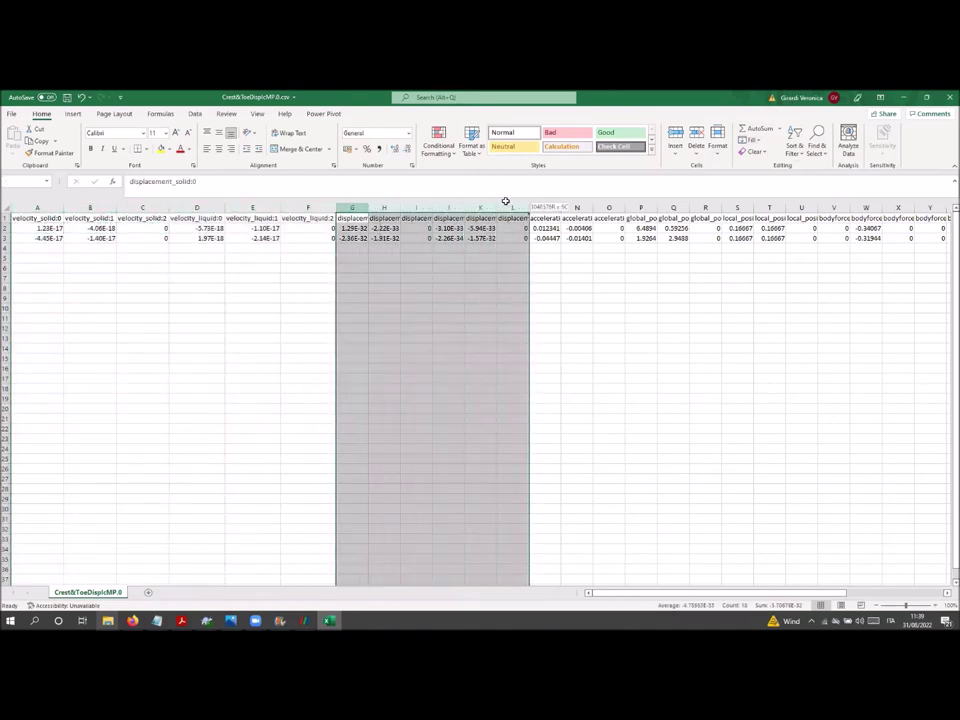
{"action": "left_click", "coordinate": [718, 140]}
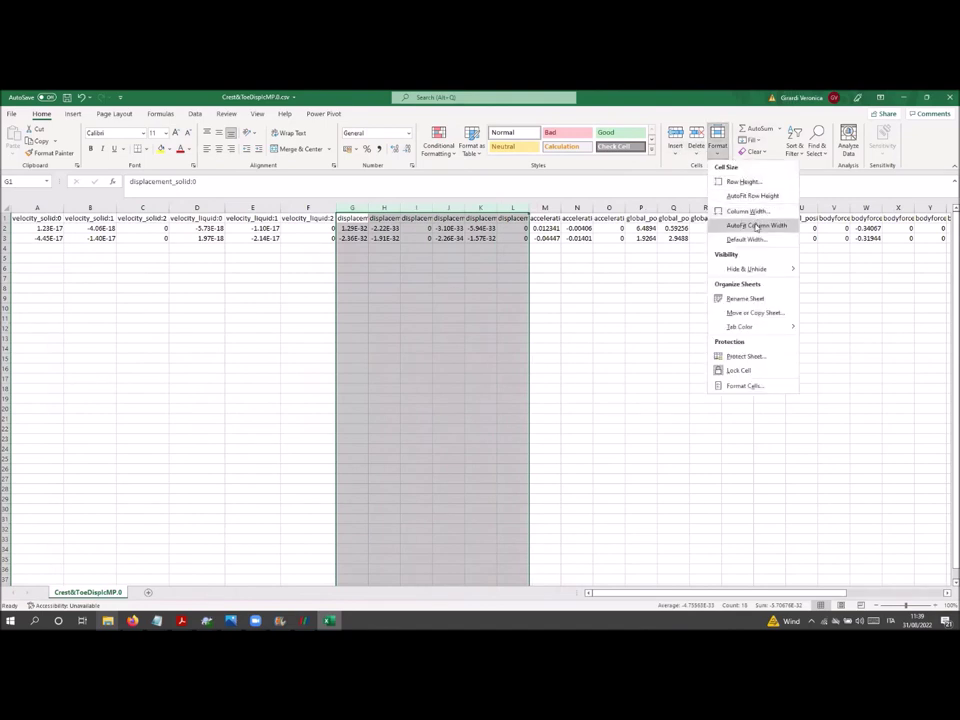
{"action": "left_click", "coordinate": [756, 227]}
{"action": "left_click", "coordinate": [389, 304]}
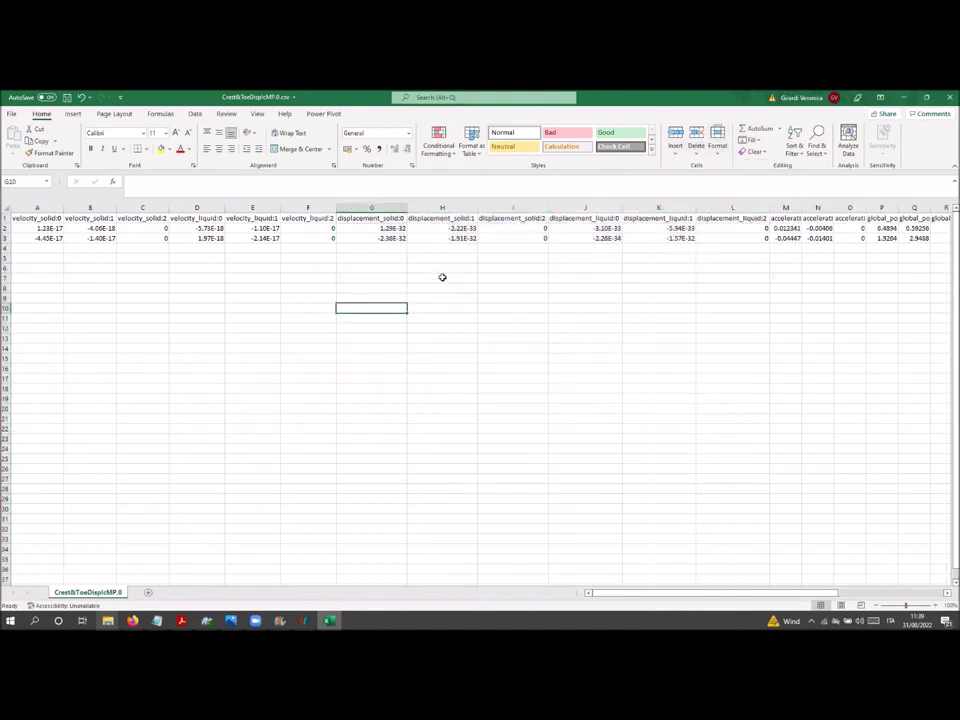
{"action": "left_click", "coordinate": [442, 277]}
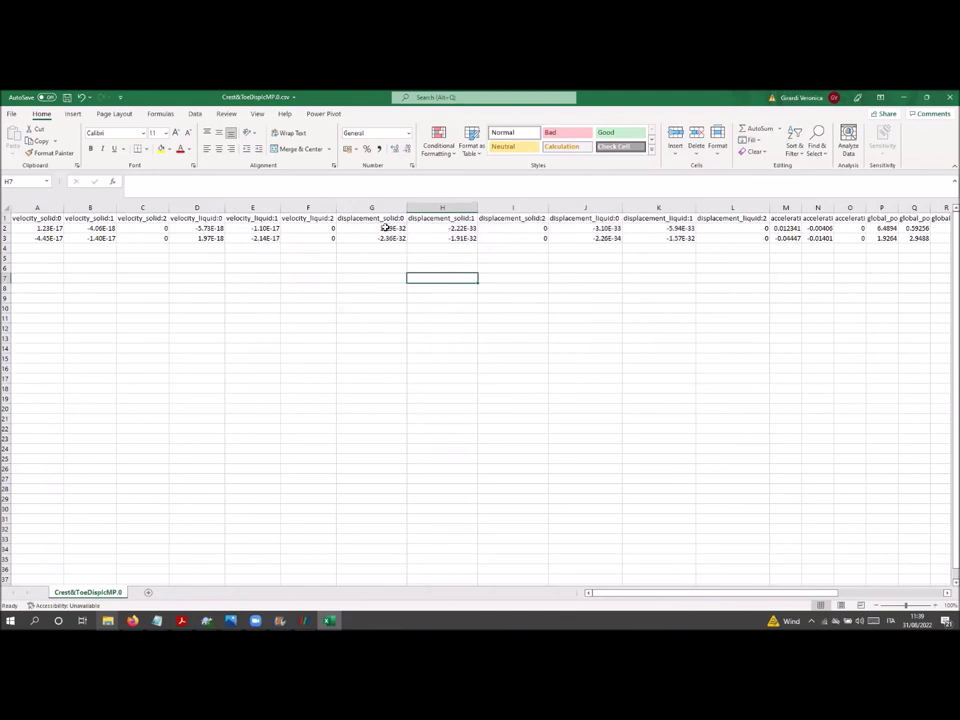
{"action": "left_click_drag", "start_coordinate": [381, 228], "coordinate": [435, 228]}
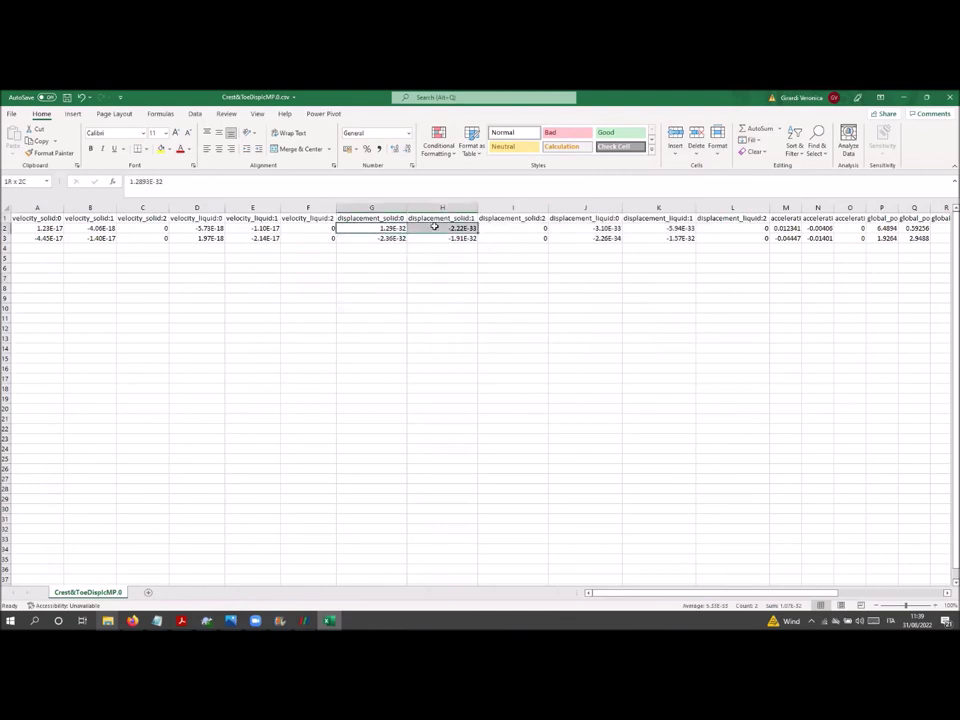
{"action": "left_click_drag", "start_coordinate": [376, 238], "coordinate": [440, 238]}
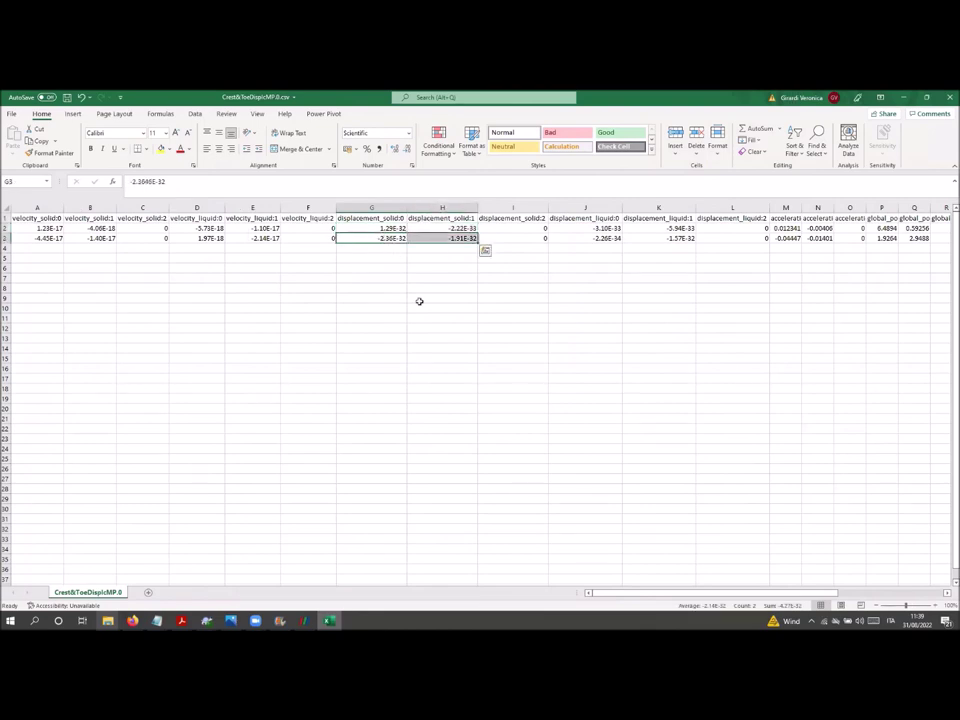
{"action": "left_click", "coordinate": [403, 372]}
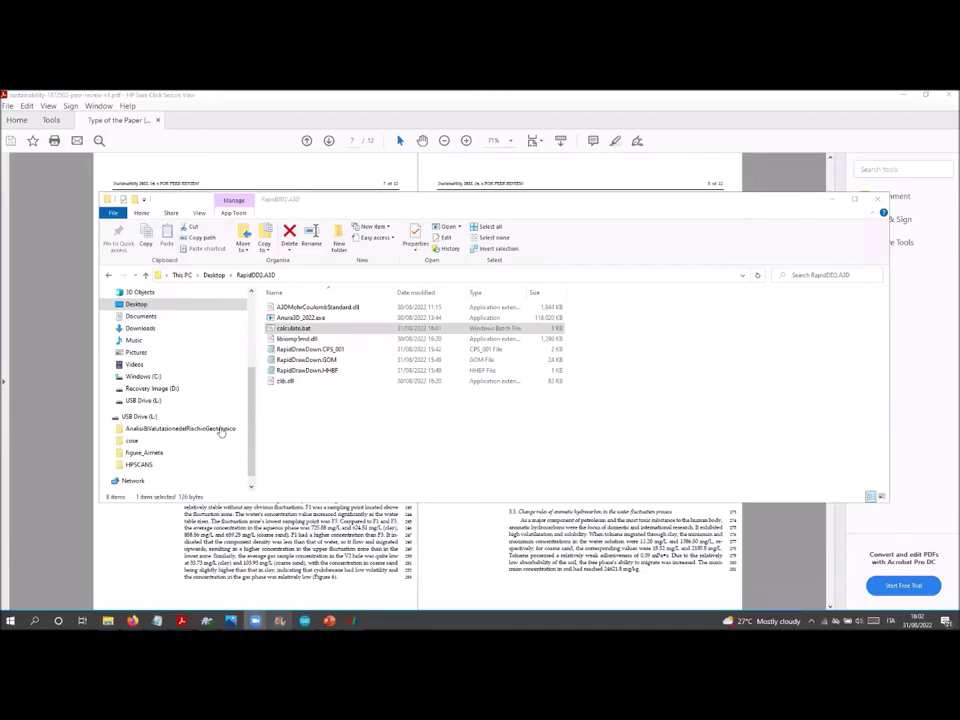
- Open RapidDrawDown.CPS_001 from the RapidDD2.A3D folder in Notepad and find its K0 procedure settings
{"action": "double_click", "coordinate": [348, 350]}
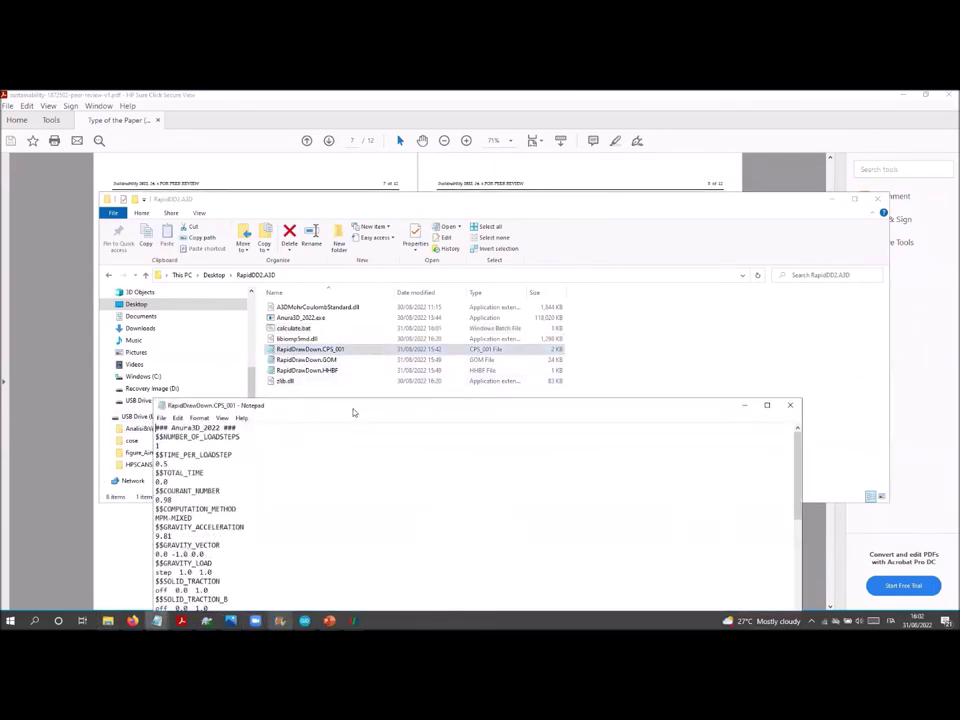
{"action": "left_click_drag", "start_coordinate": [355, 407], "coordinate": [362, 174]}
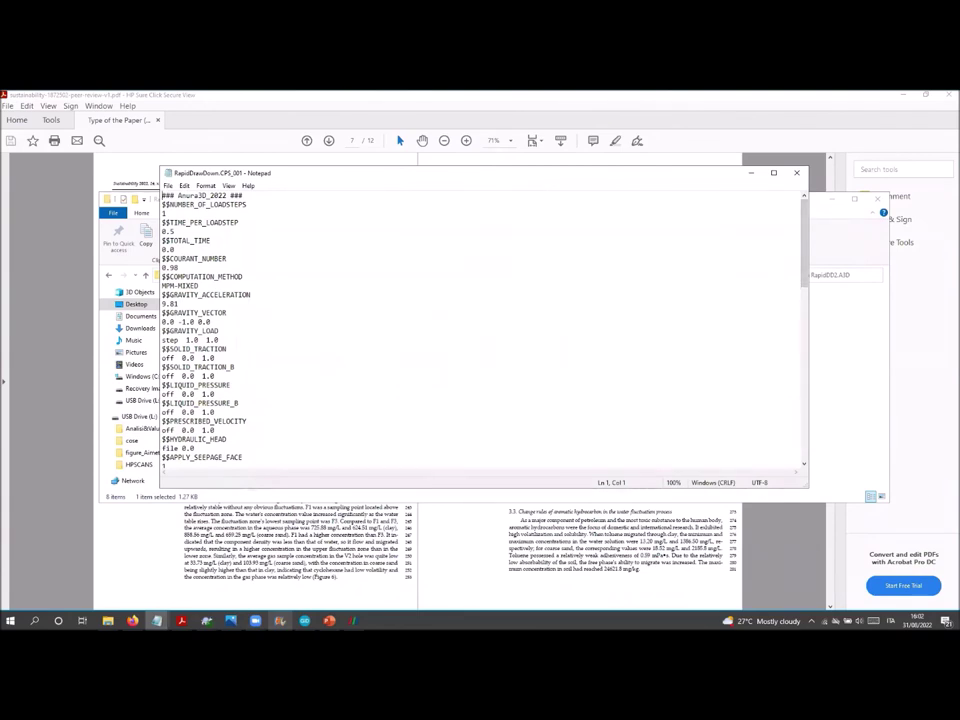
{"action": "scroll", "coordinate": [241, 395], "scroll_direction": "down", "scroll_amount": 15}
{"action": "scroll", "coordinate": [241, 395], "scroll_direction": "down", "scroll_amount": 7}
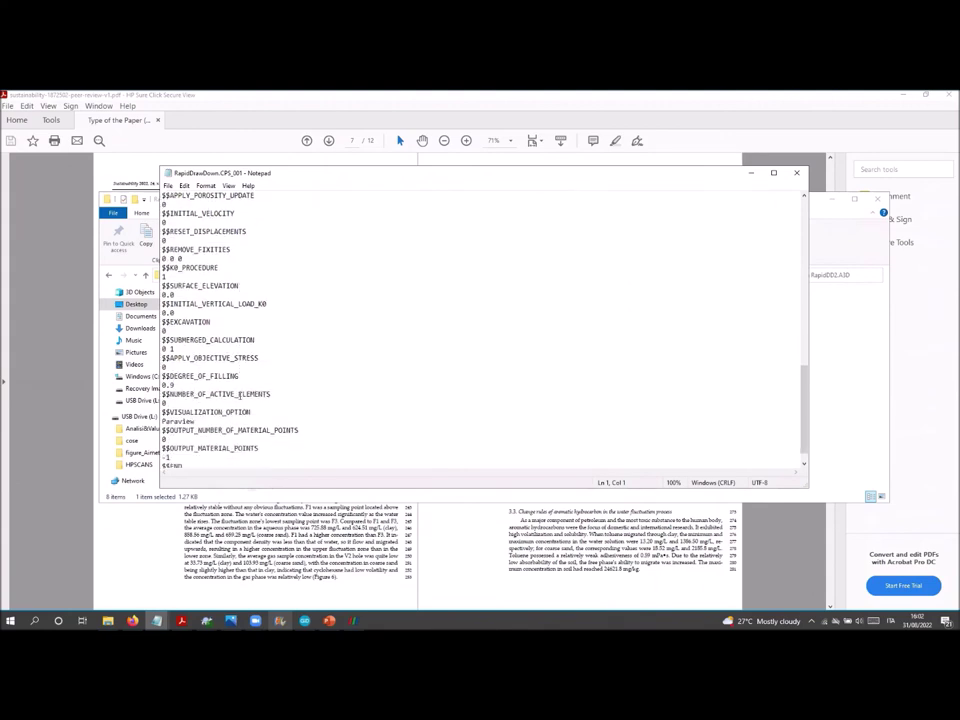
{"action": "scroll", "coordinate": [200, 340], "scroll_direction": "up", "scroll_amount": 2}
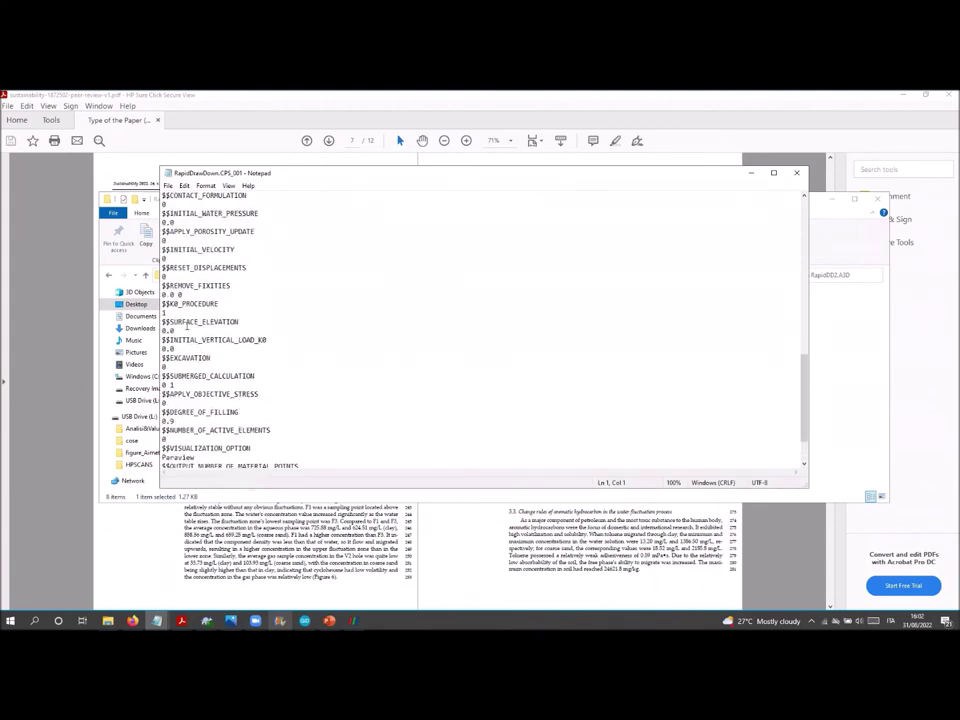
- Add a $$K0_MAX_SUCTION entry with value 2.0 below $$INITIAL_VERTICAL_LOAD_K0 and save the CPS file
{"action": "left_click", "coordinate": [175, 348]}
{"action": "key", "text": "Return"}
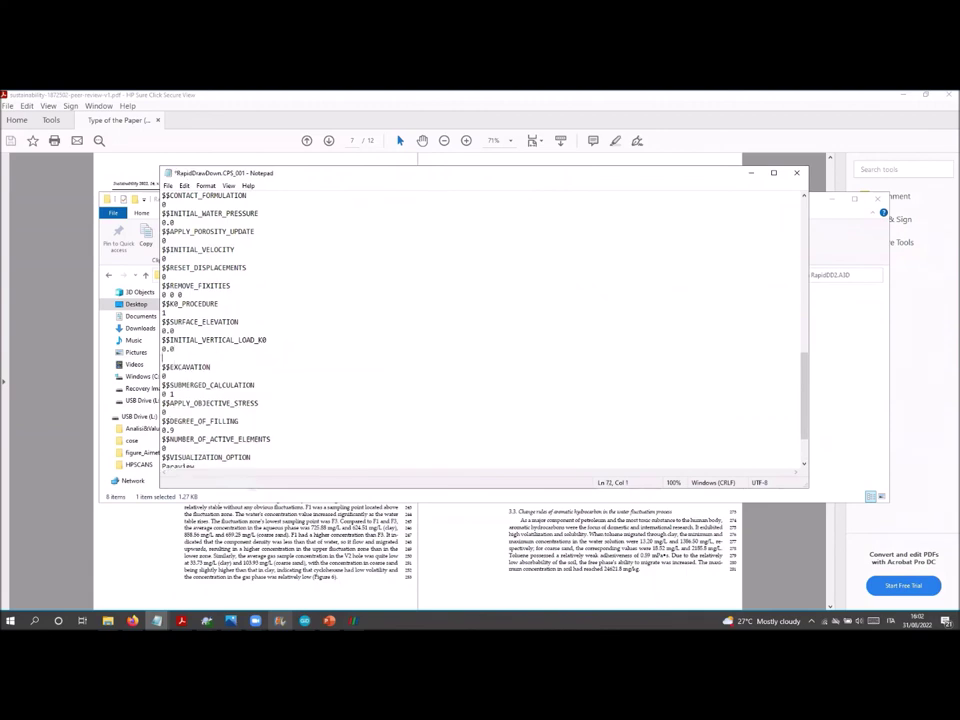
{"action": "type", "text": "$$K0_MAX_"}
{"action": "key", "text": "BackSpace"}
{"action": "key", "text": "BackSpace"}
{"action": "type", "text": "_SUCTION"}
{"action": "key", "text": "Return"}
{"action": "type", "text": "2.0"}
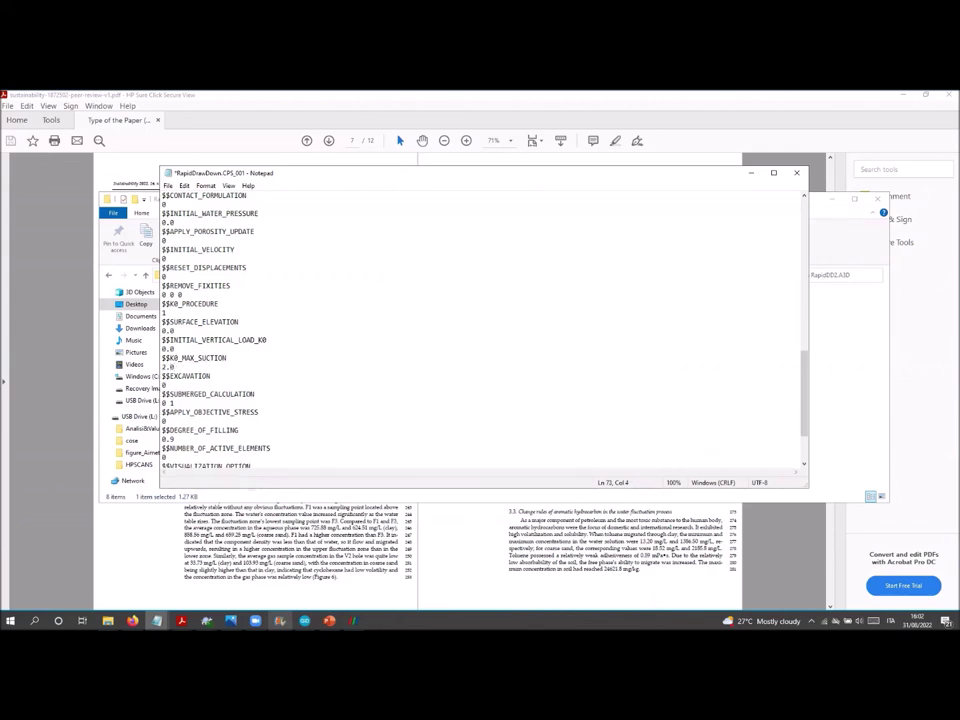
{"action": "left_click", "coordinate": [796, 172]}
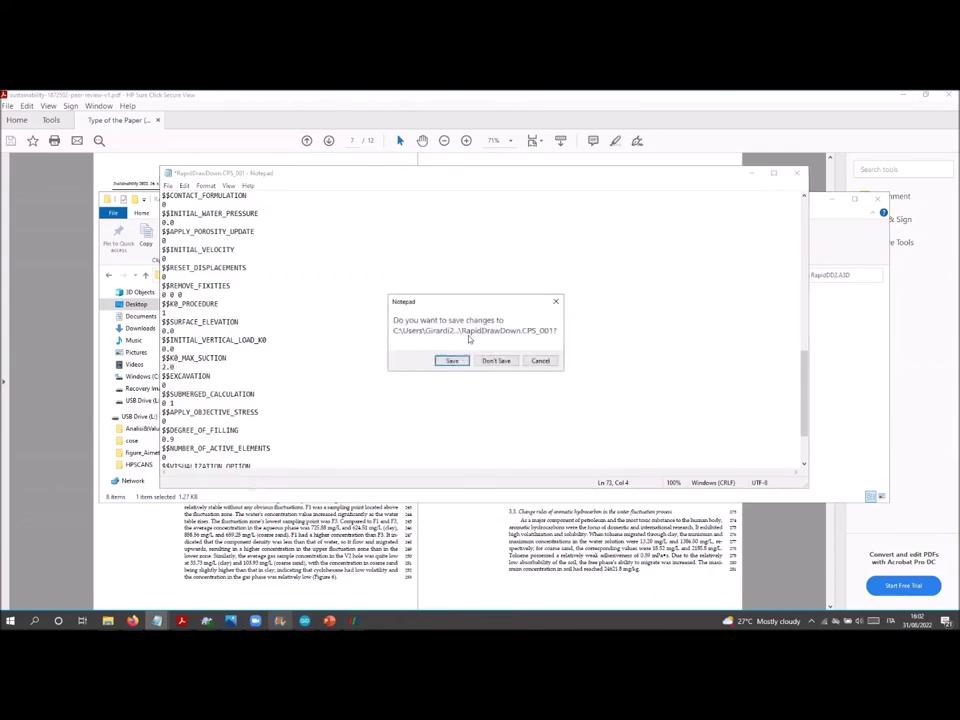
{"action": "left_click", "coordinate": [451, 360]}
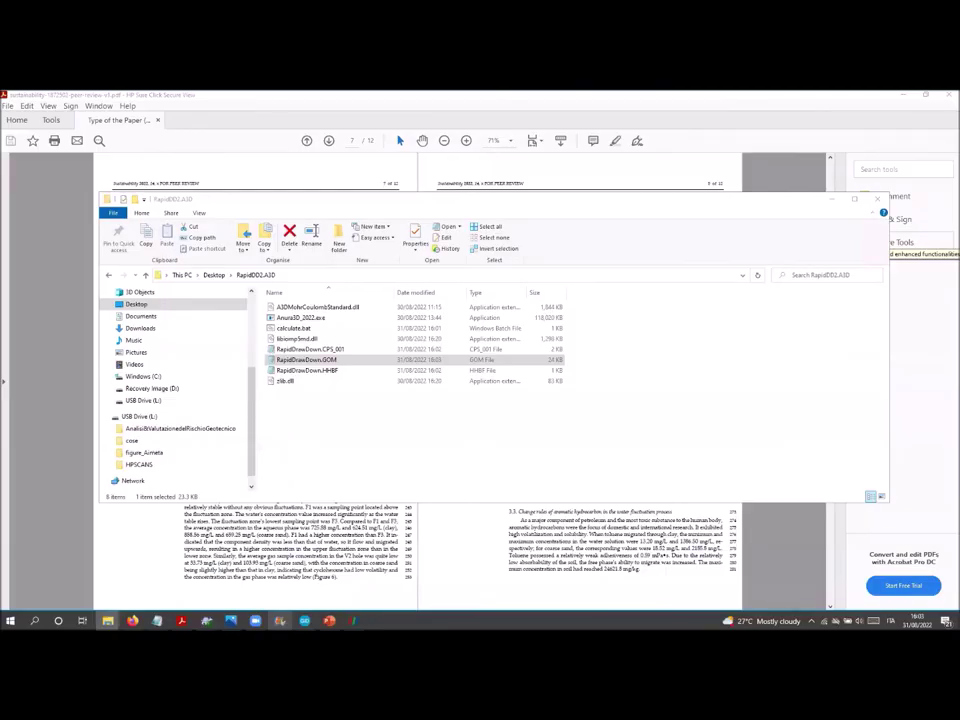
- Run the RapidDD2.A3D calculation with calculate.bat
{"action": "double_click", "coordinate": [292, 328]}
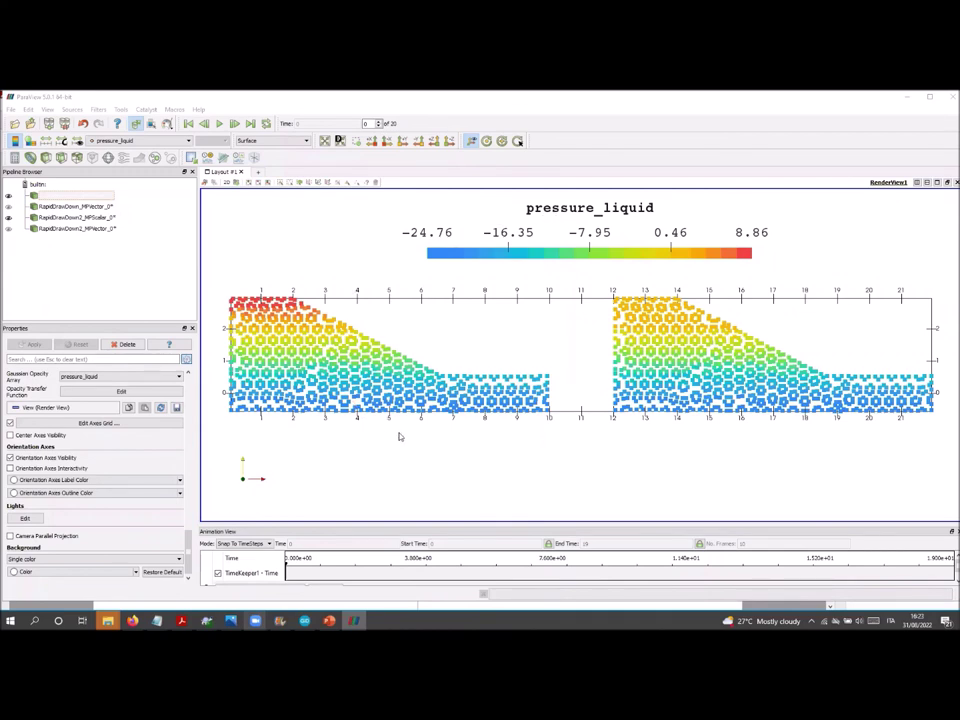
- In ParaView, show both models' MPVector displacements, hide both MPScalar results, fit the view and play the time steps
{"action": "left_click", "coordinate": [8, 206]}
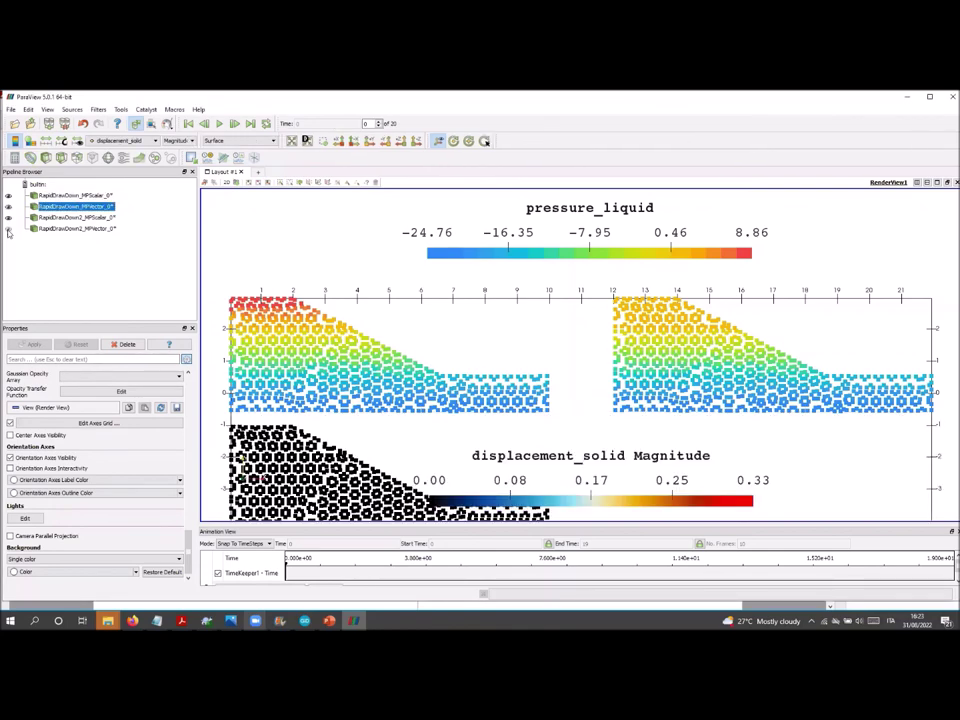
{"action": "left_click", "coordinate": [8, 229]}
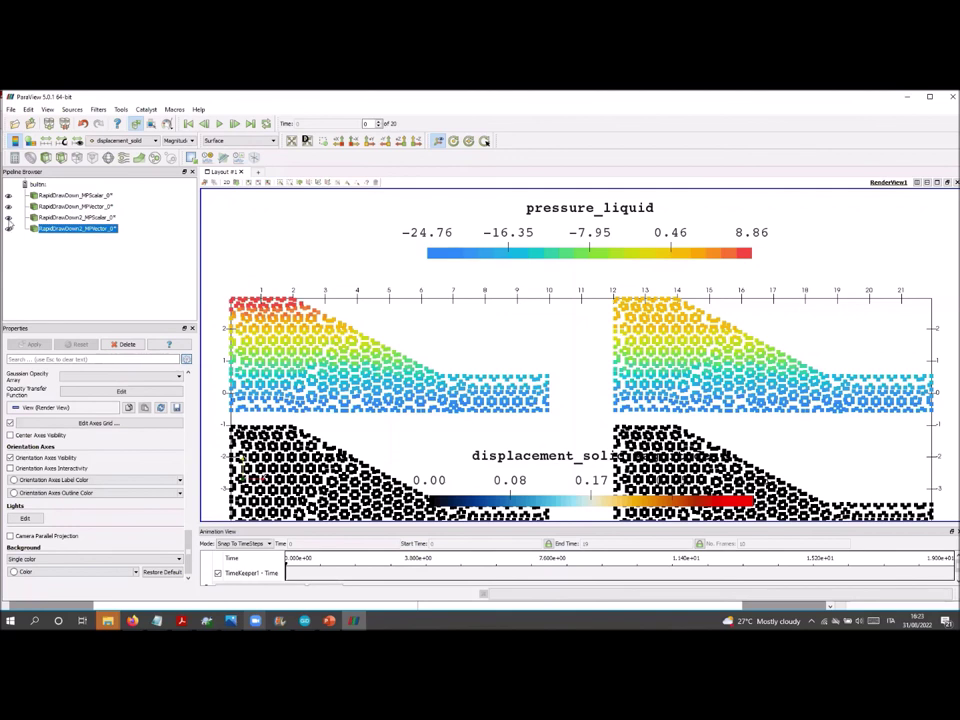
{"action": "left_click", "coordinate": [8, 217]}
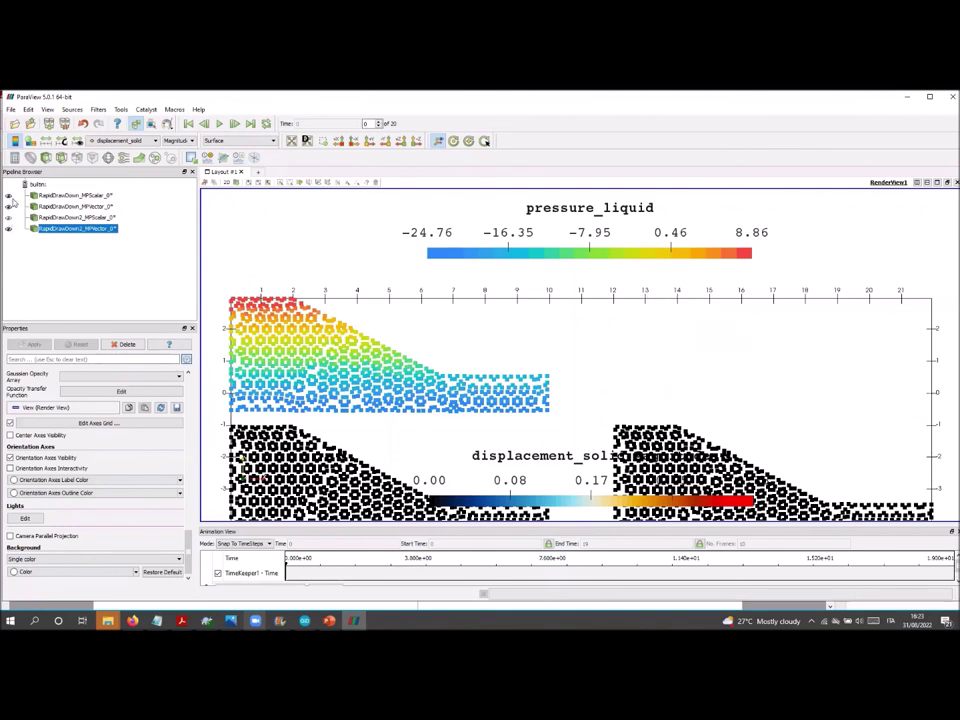
{"action": "left_click", "coordinate": [9, 196]}
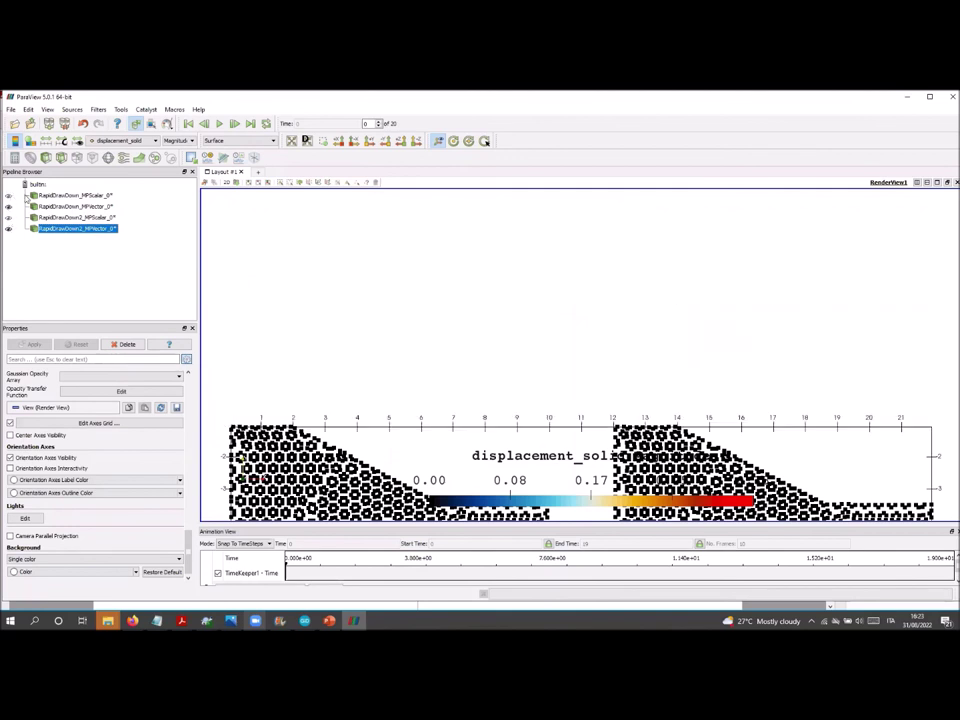
{"action": "left_click", "coordinate": [291, 141]}
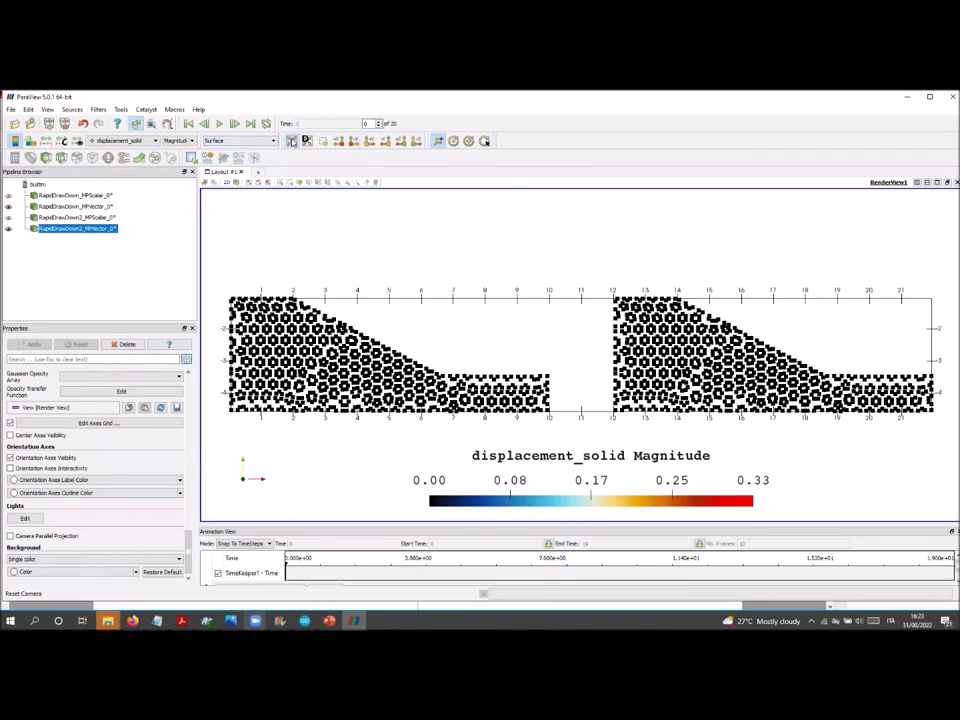
{"action": "left_click", "coordinate": [219, 124]}
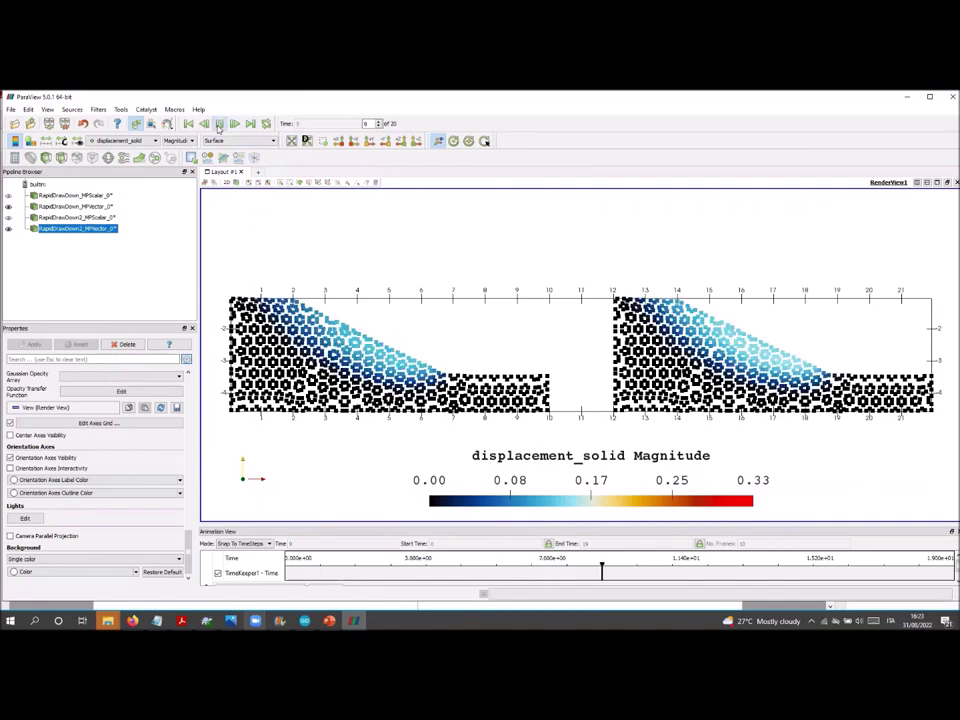